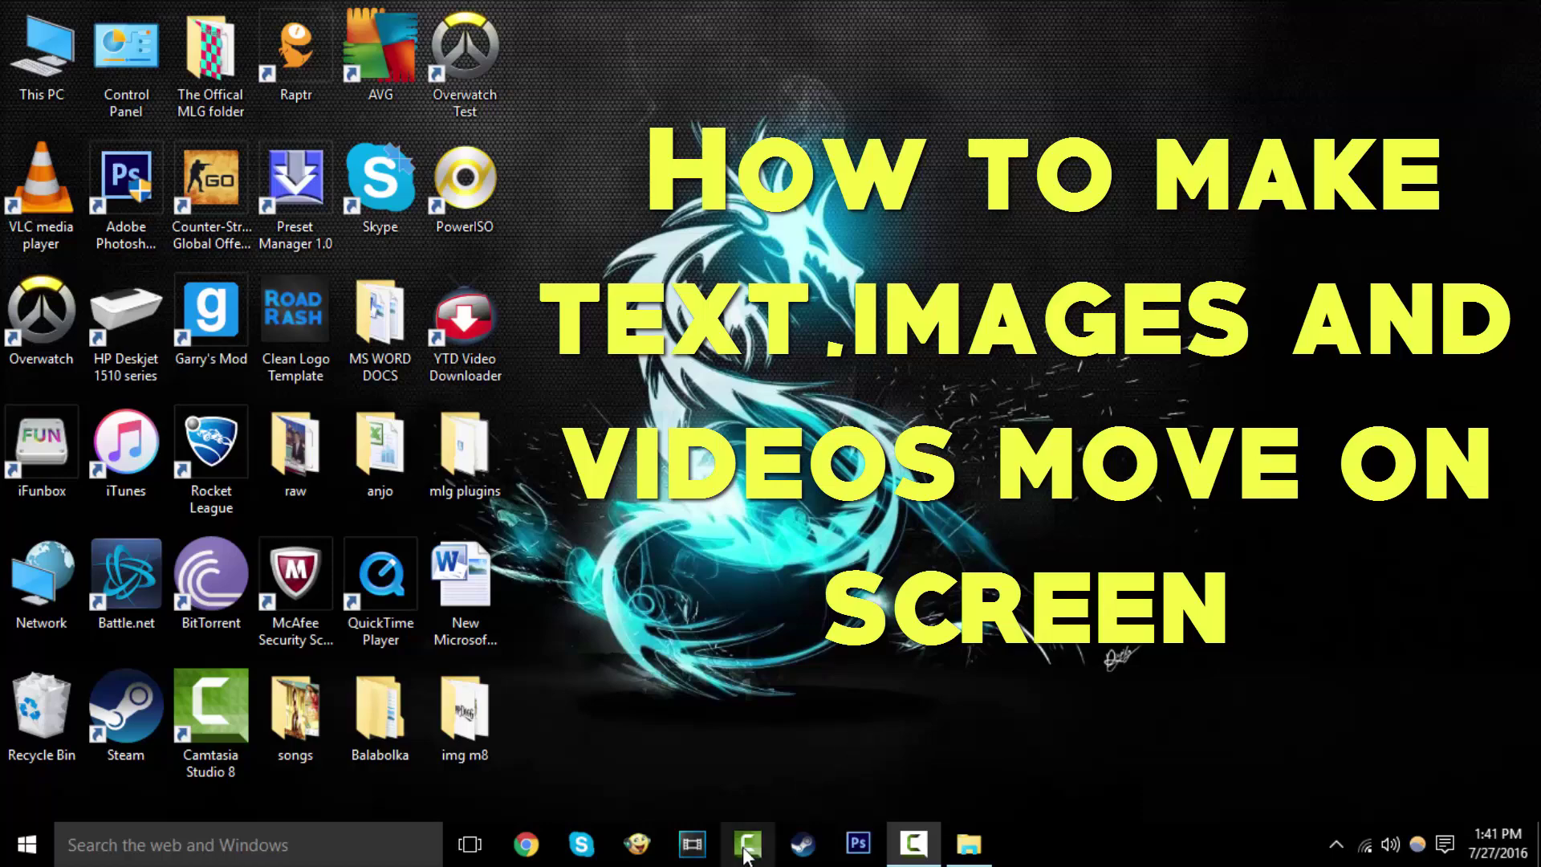
Launch Vegas Pro 13.0 from its taskbar icon to get an empty project.
left_click(691, 843)
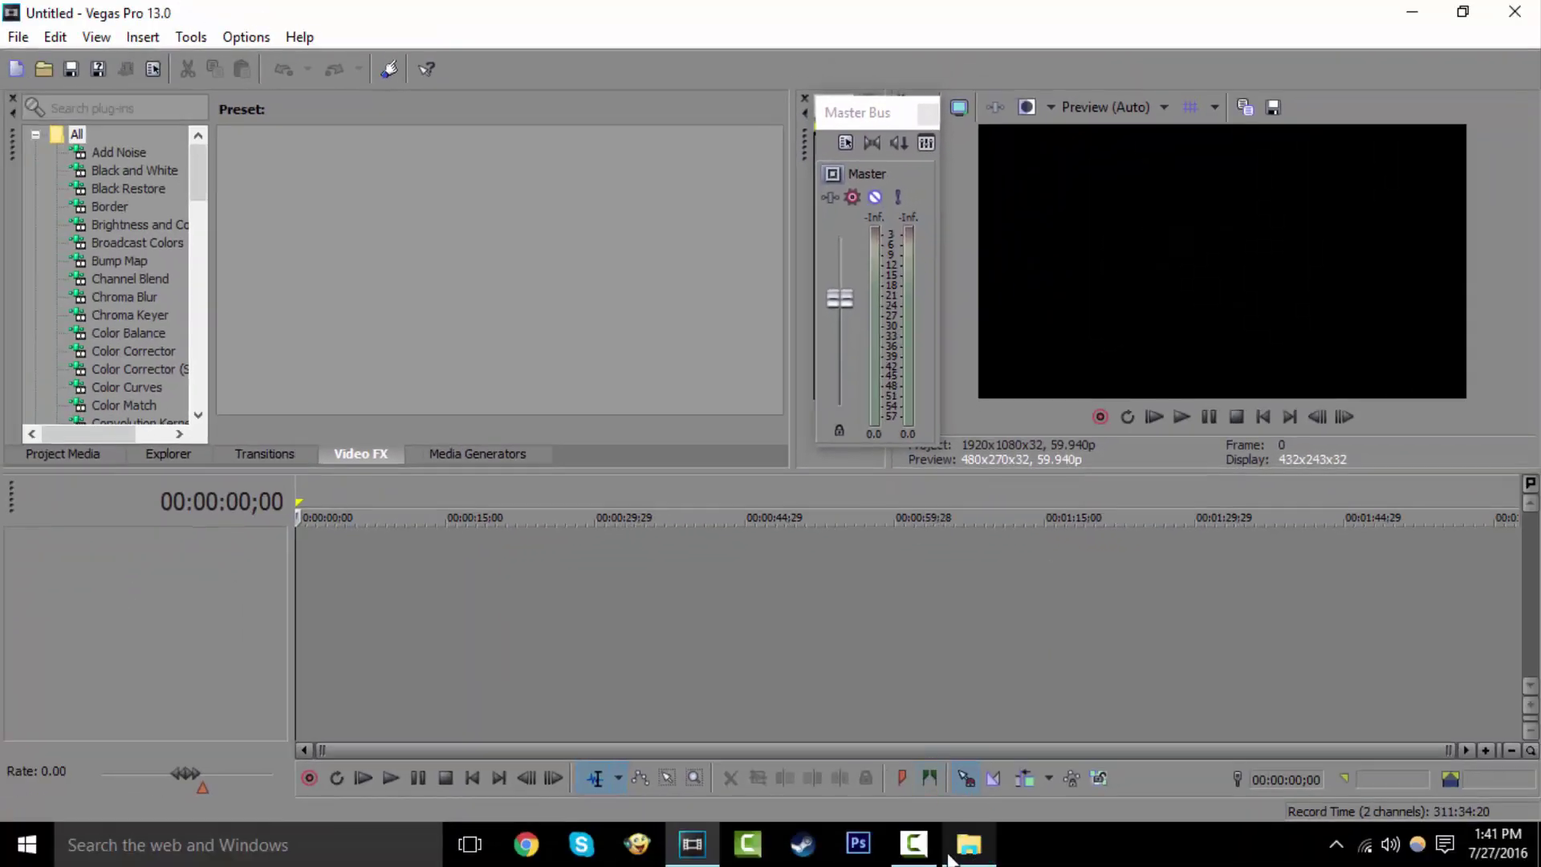
Place the walley green screen with hitmarker clip on the timeline, declining to match its video settings.
left_click(967, 844)
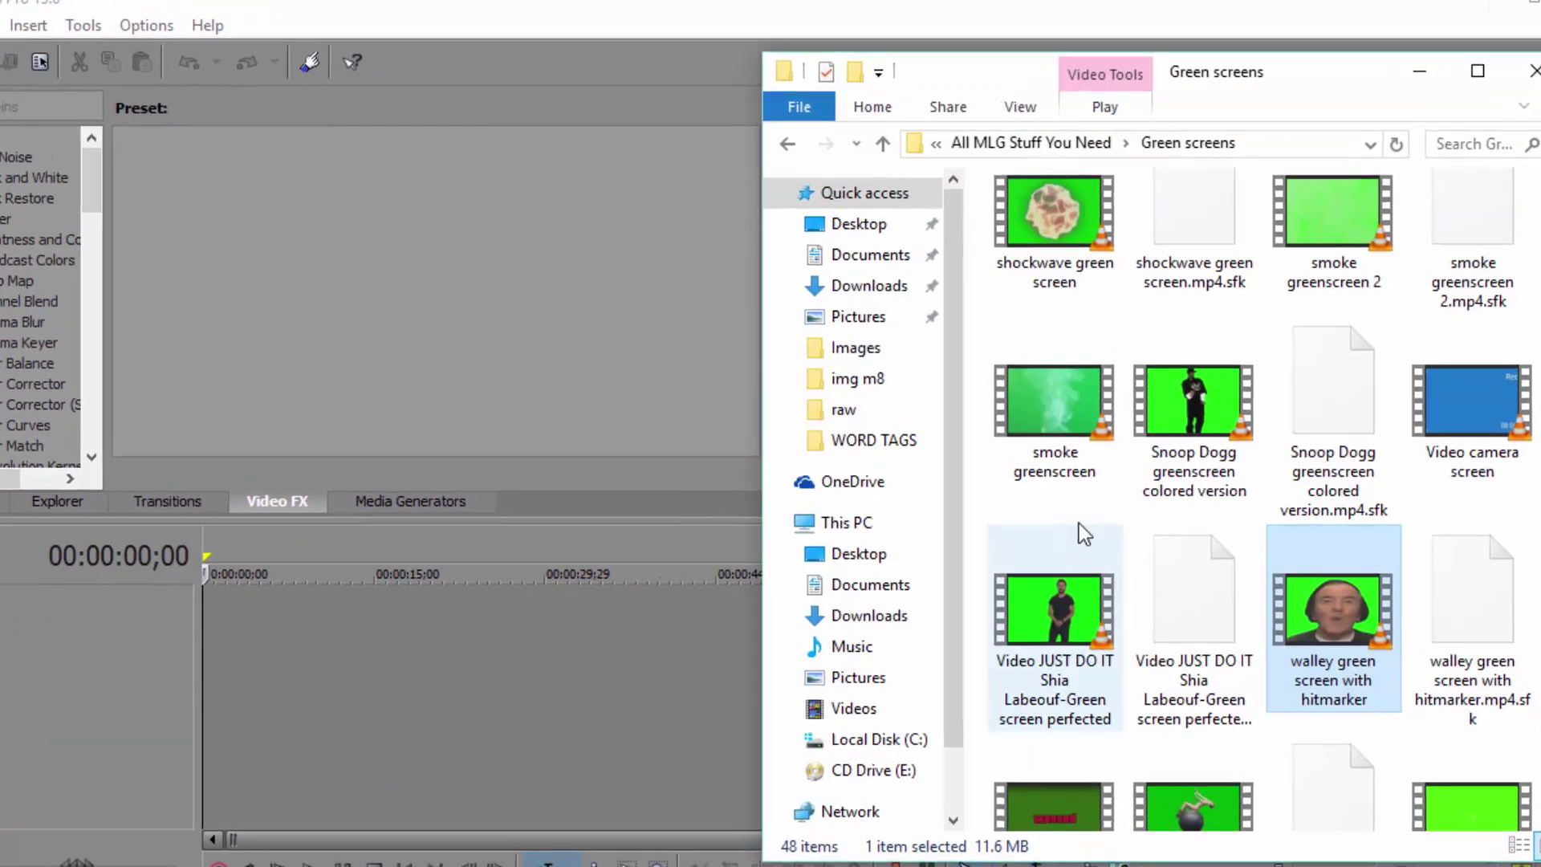
left_click_drag(1340, 602, 476, 657)
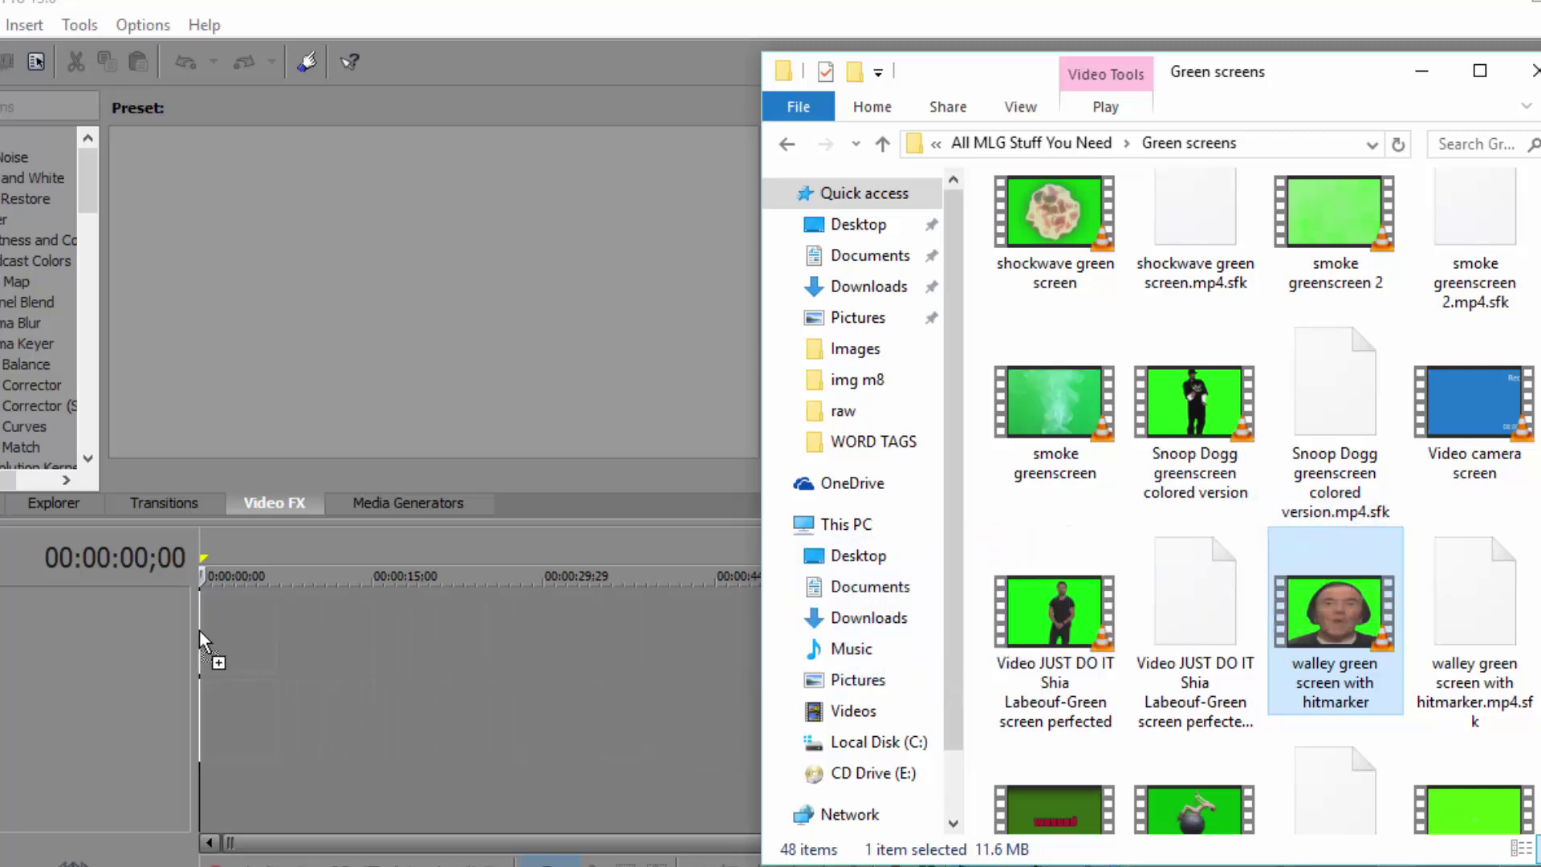
left_click_drag(200, 631, 200, 630)
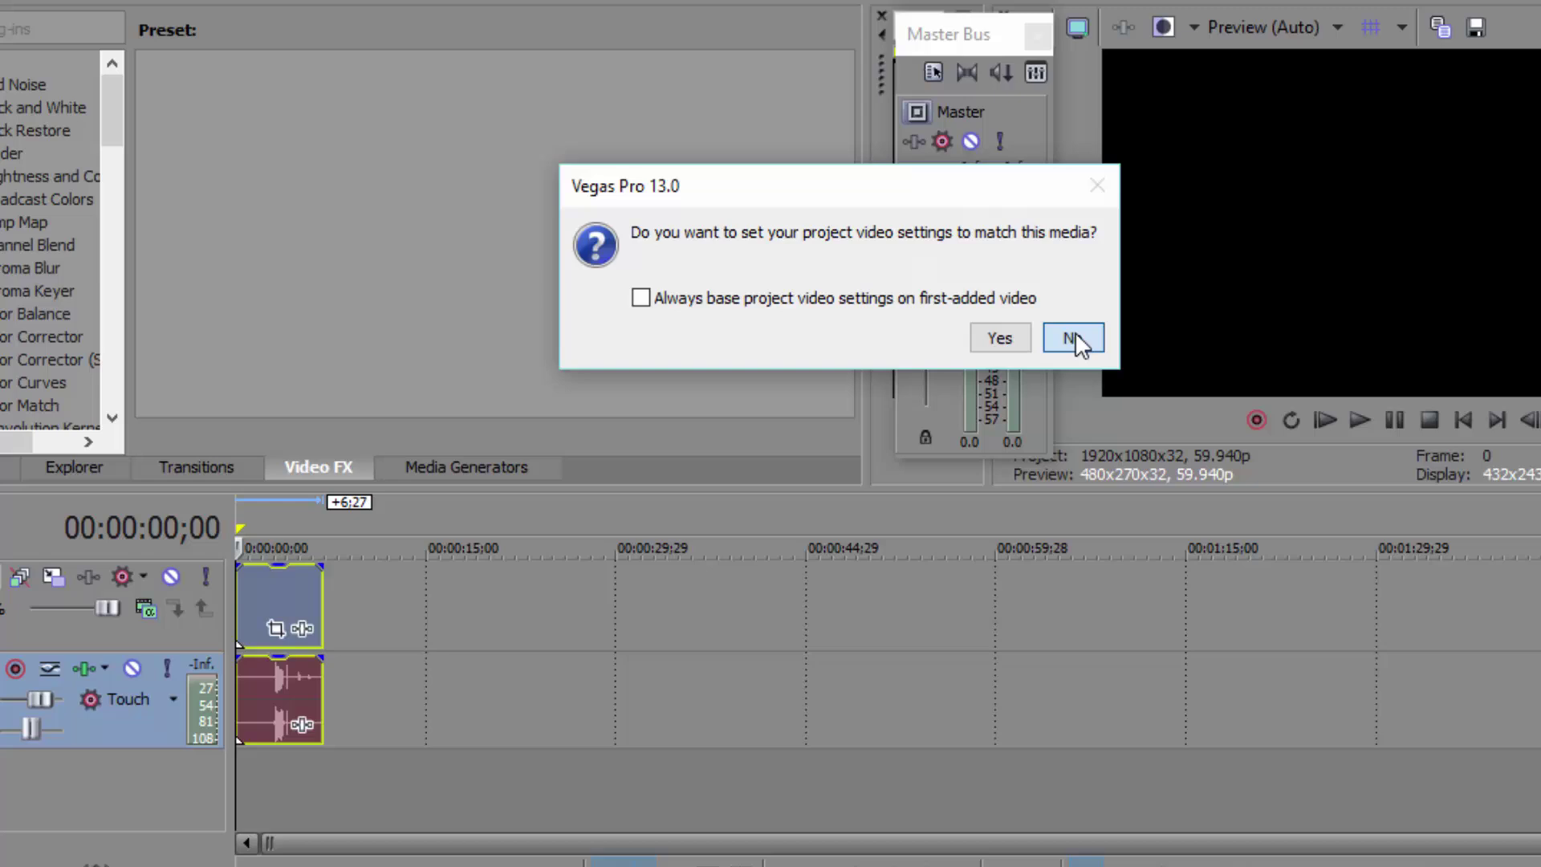
left_click(963, 387)
Insert a new video track above the green clip holding a default 'Sample Text' title event.
right_click(546, 522)
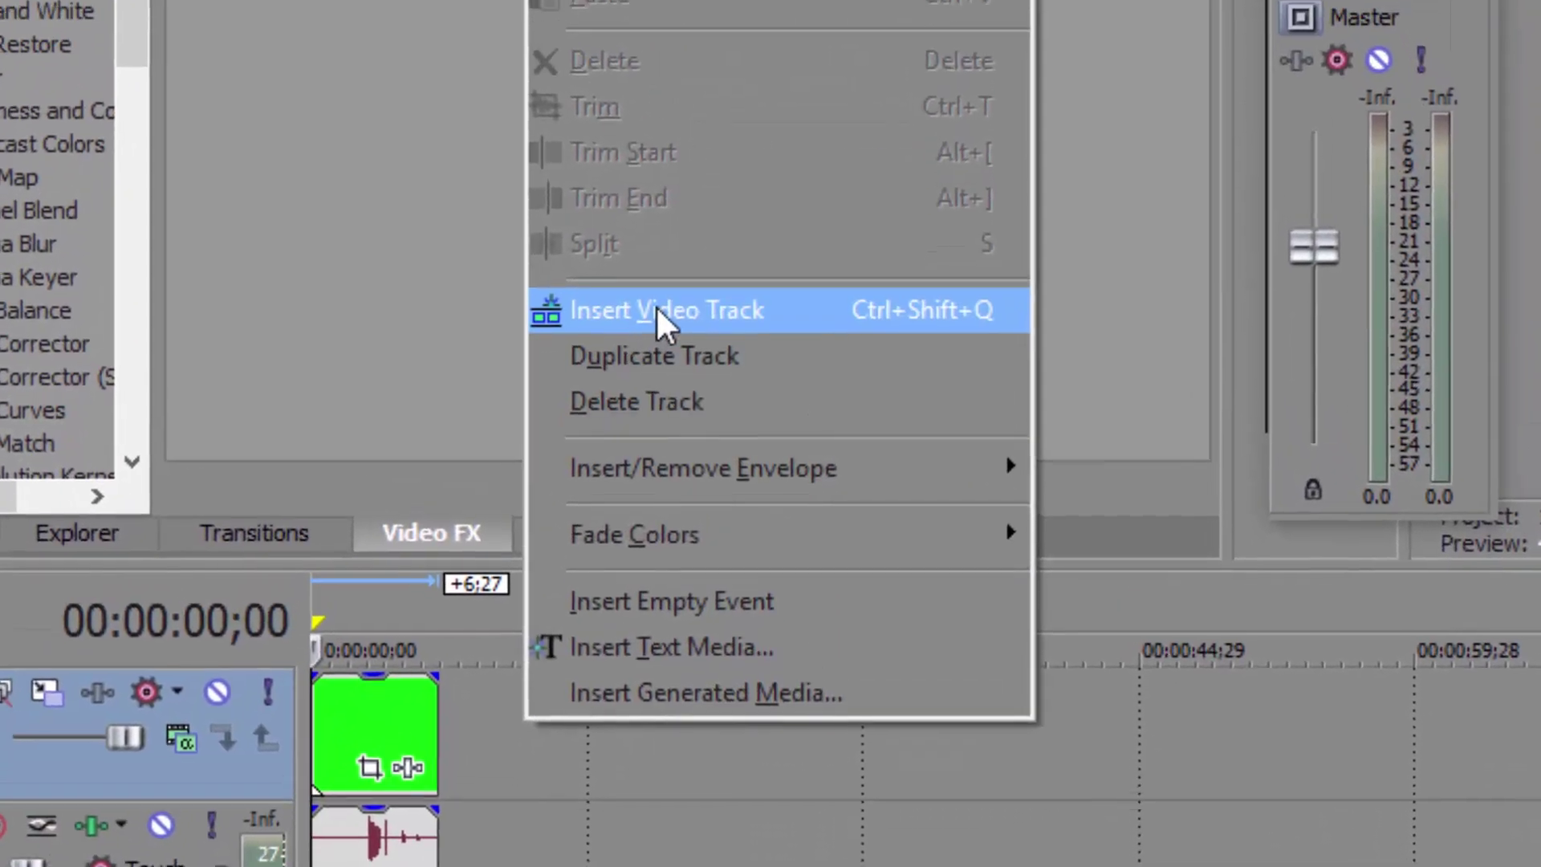
left_click(657, 308)
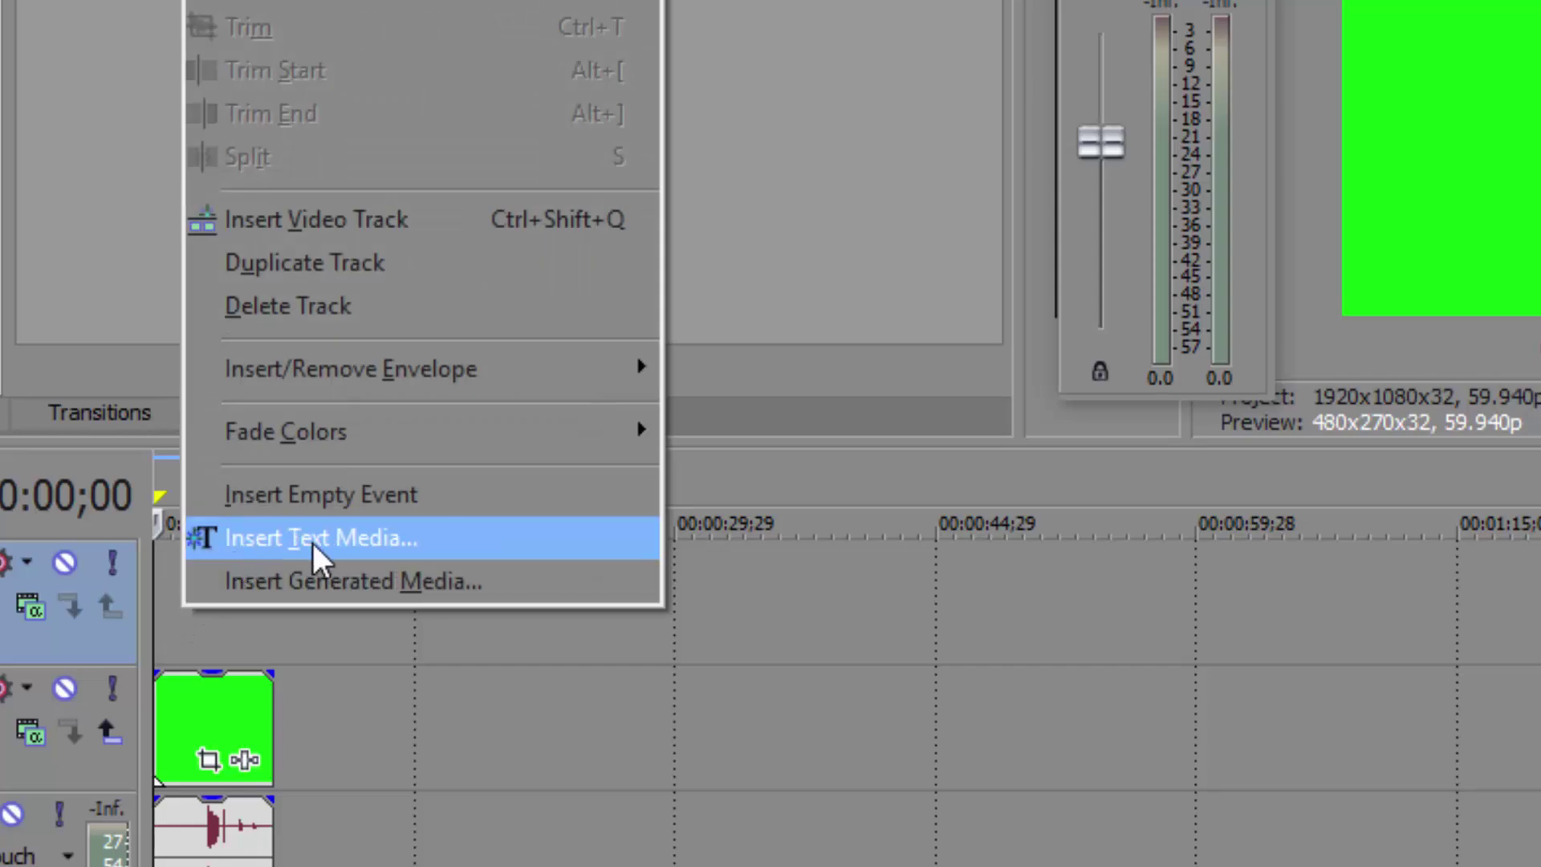
left_click(435, 549)
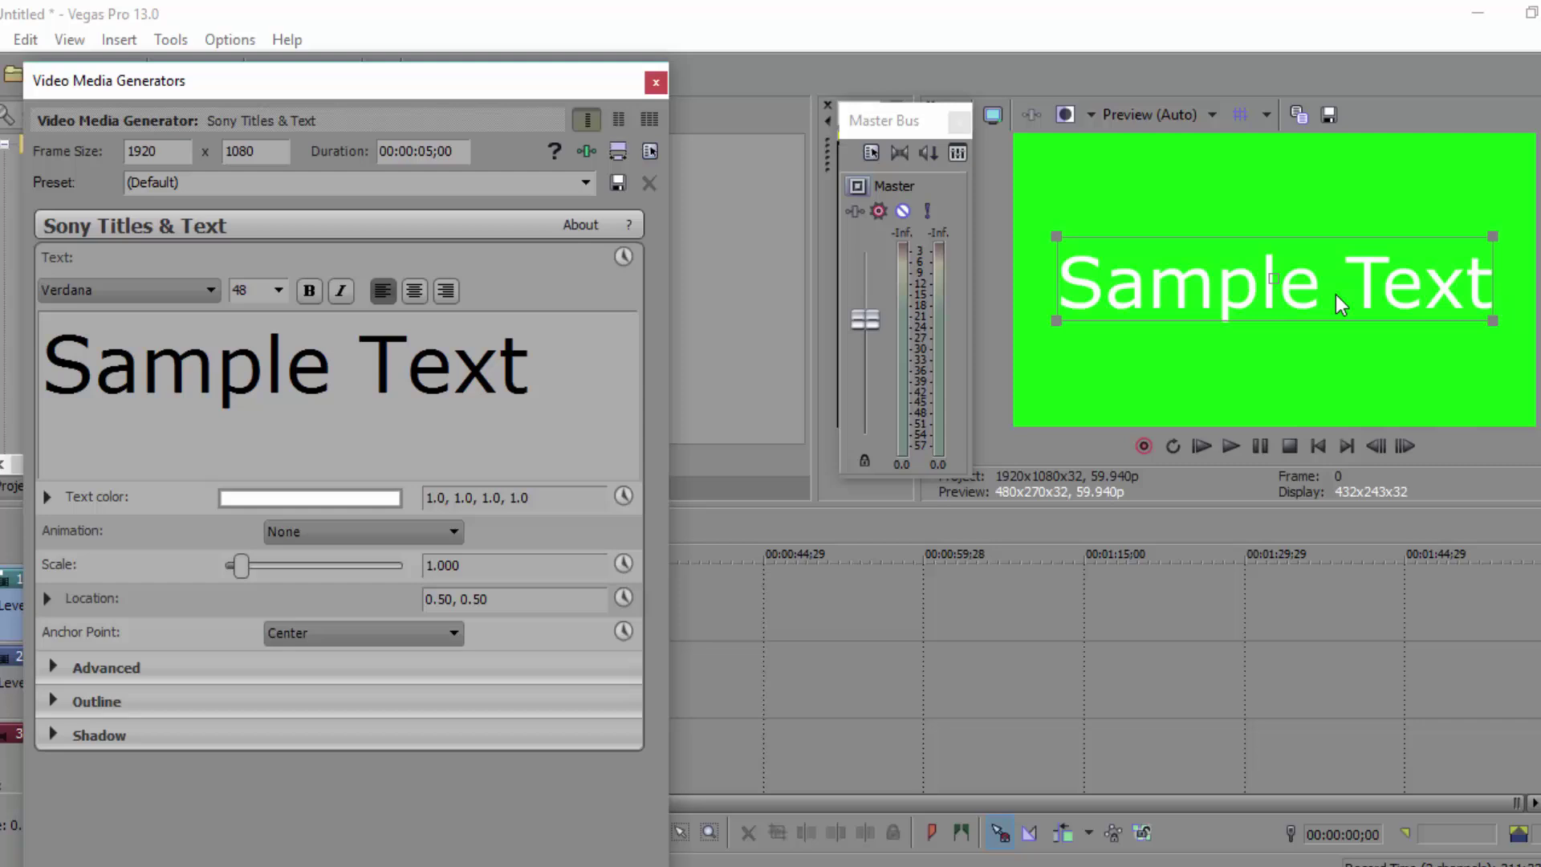
left_click(657, 83)
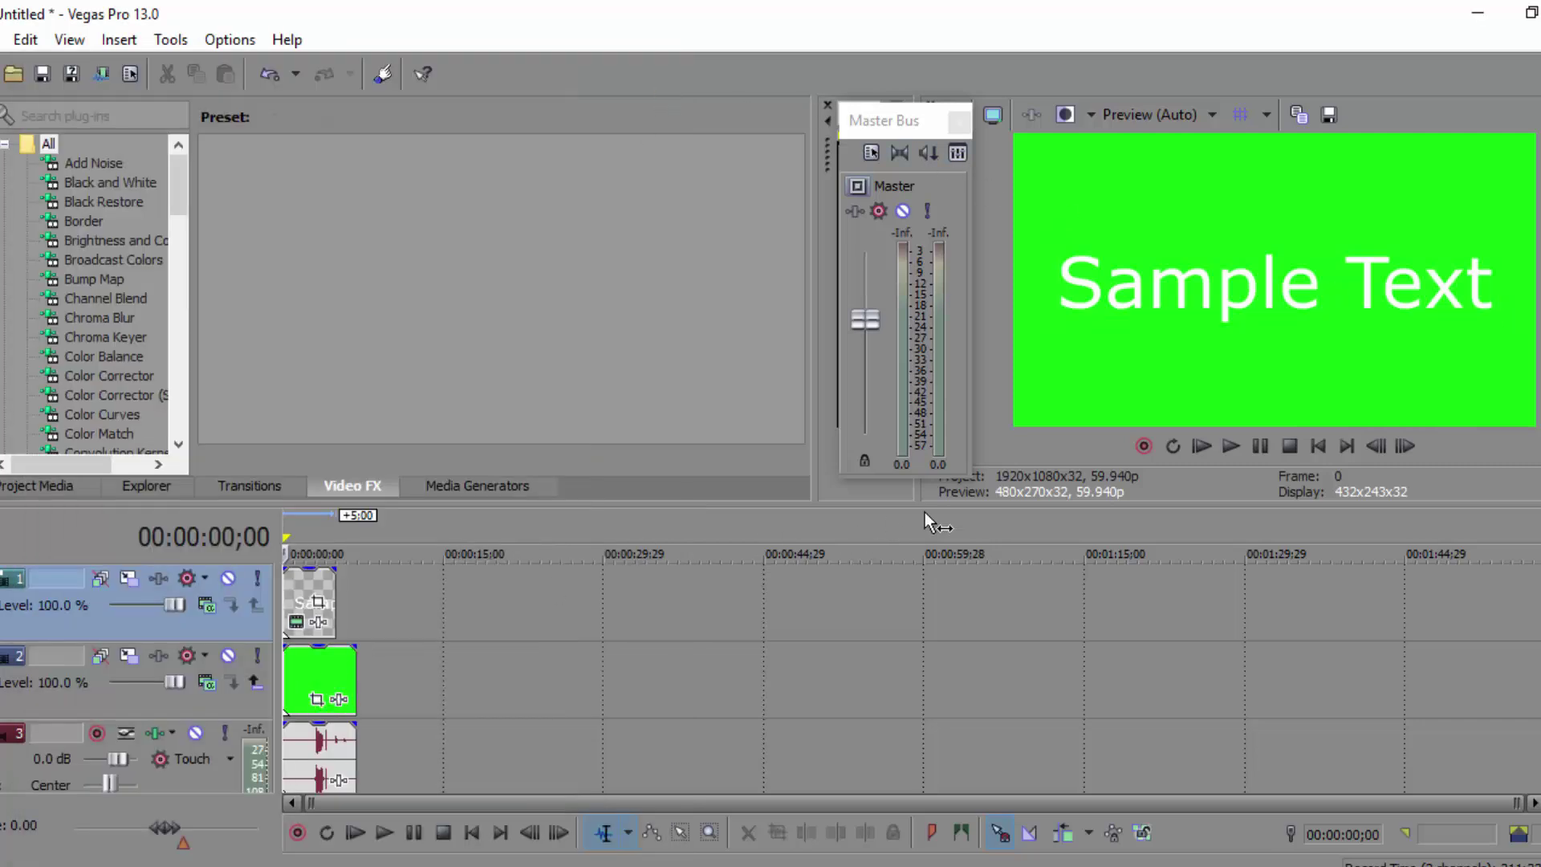
Find the frame at about 1;24 where the man's head first appears.
left_click(1231, 446)
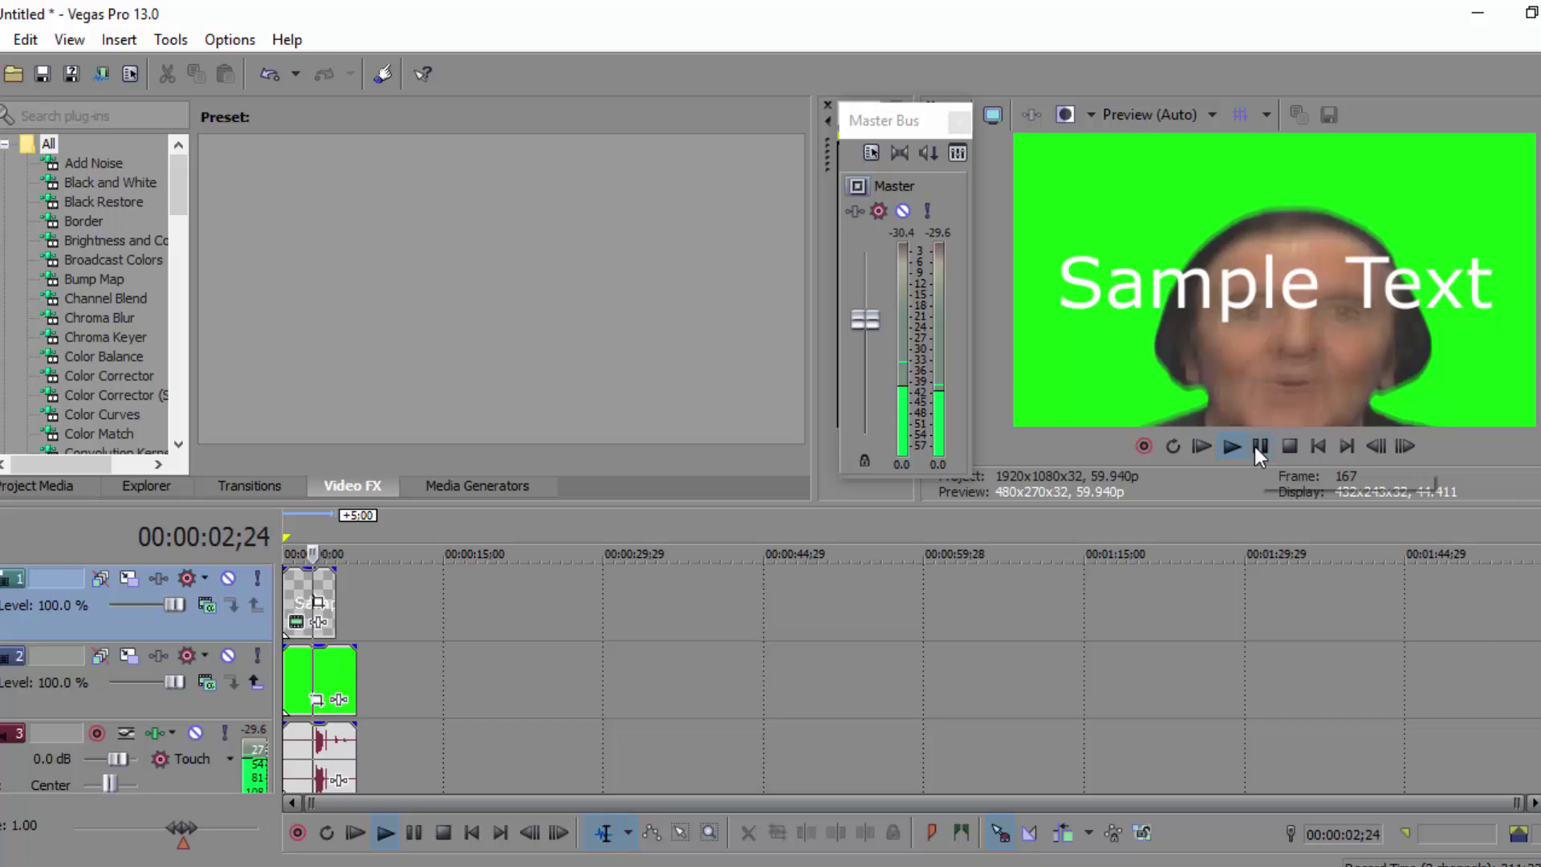
left_click(1256, 447)
left_click(1372, 447)
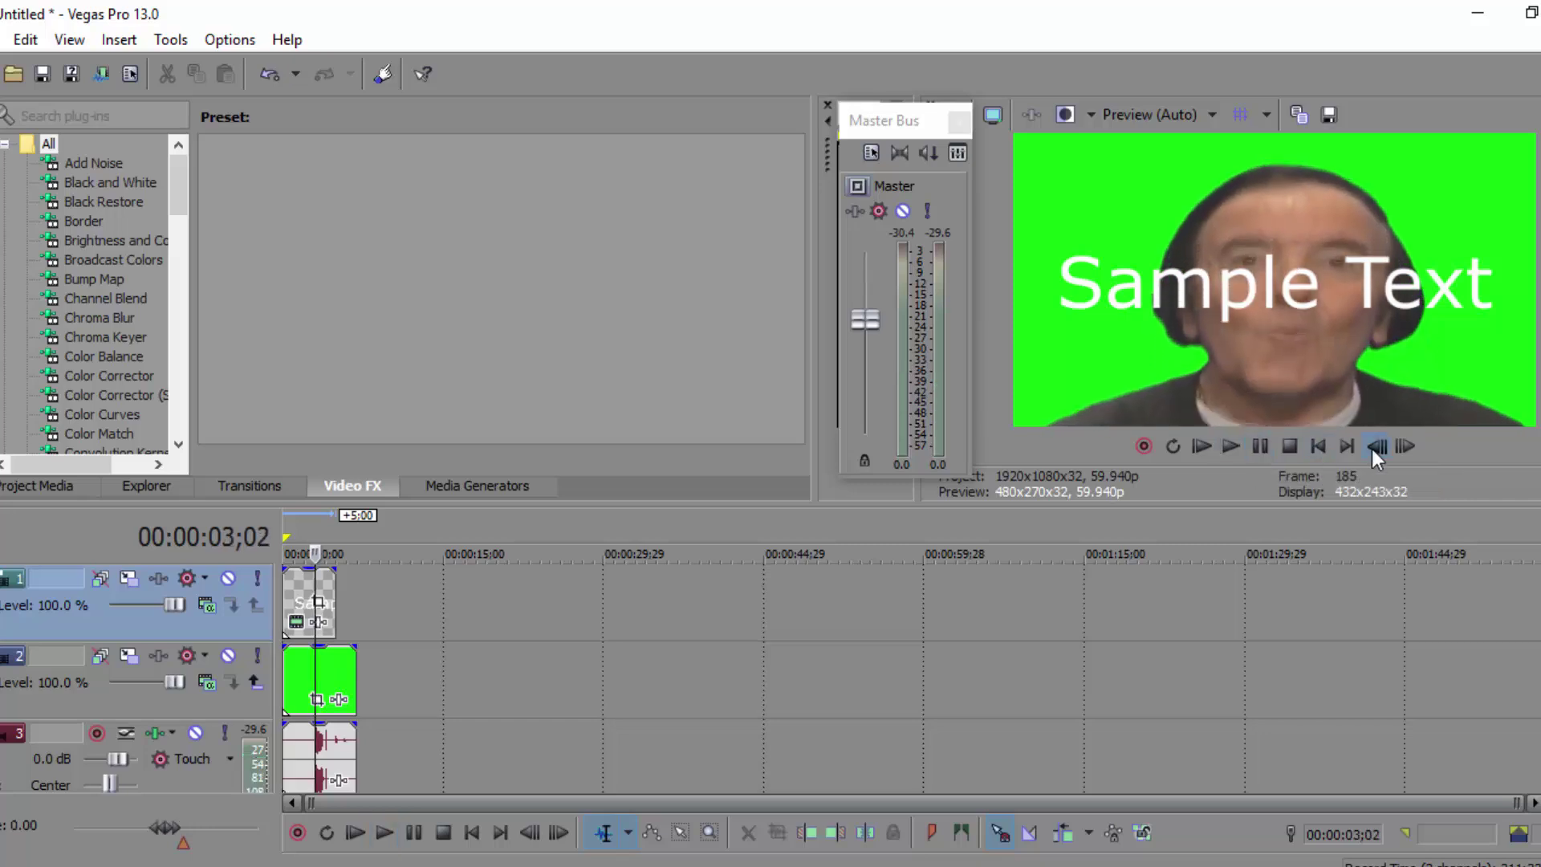
left_click(1373, 447)
left_click(1374, 447)
left_click(1374, 447)
left_click_drag(1374, 450, 1374, 450)
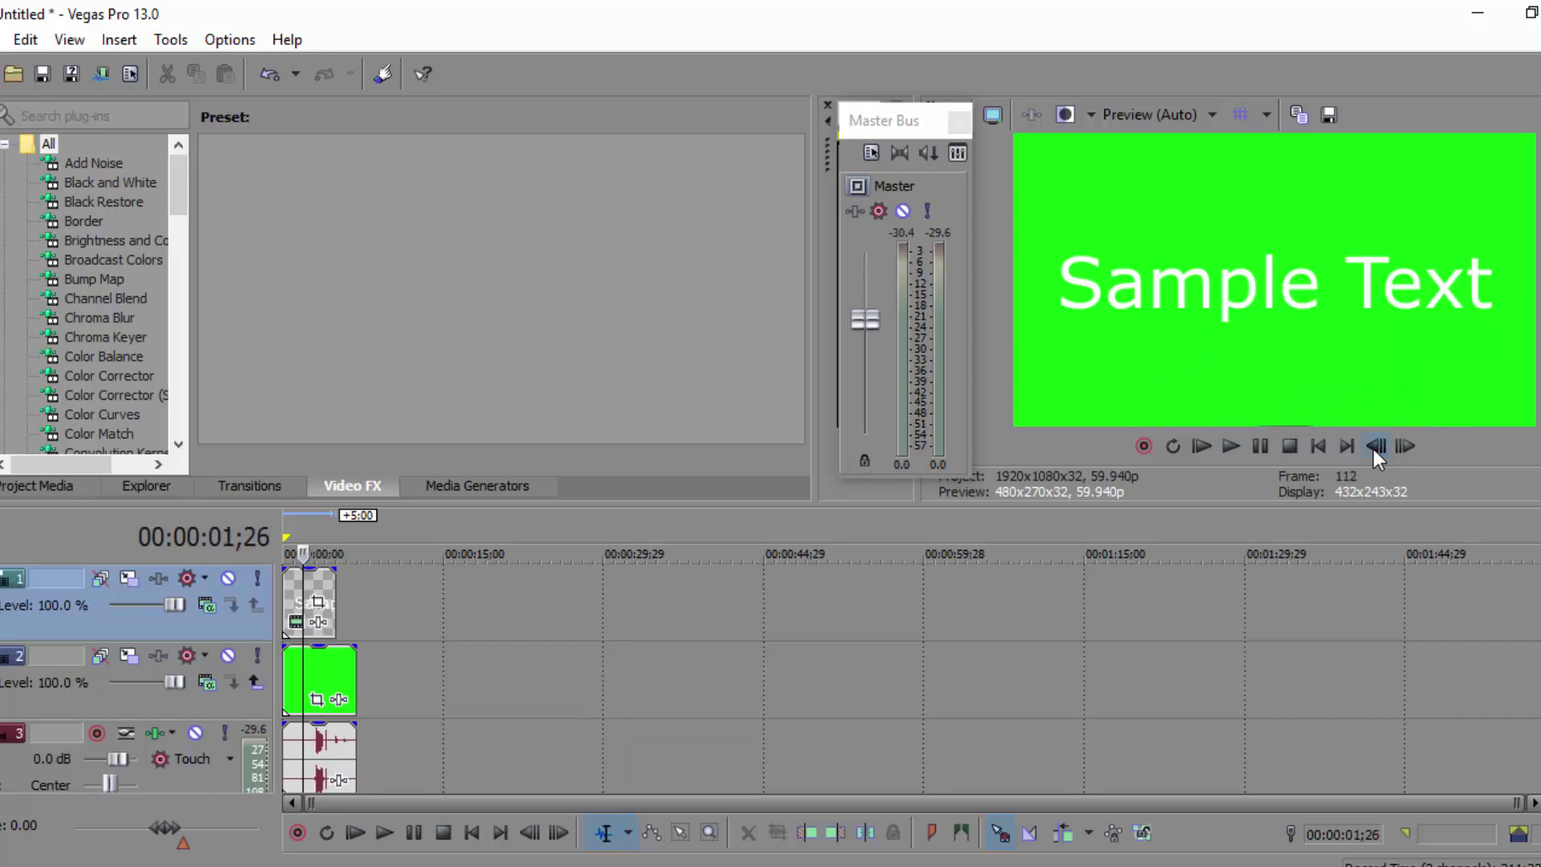
left_click(1374, 449)
left_click(1374, 449)
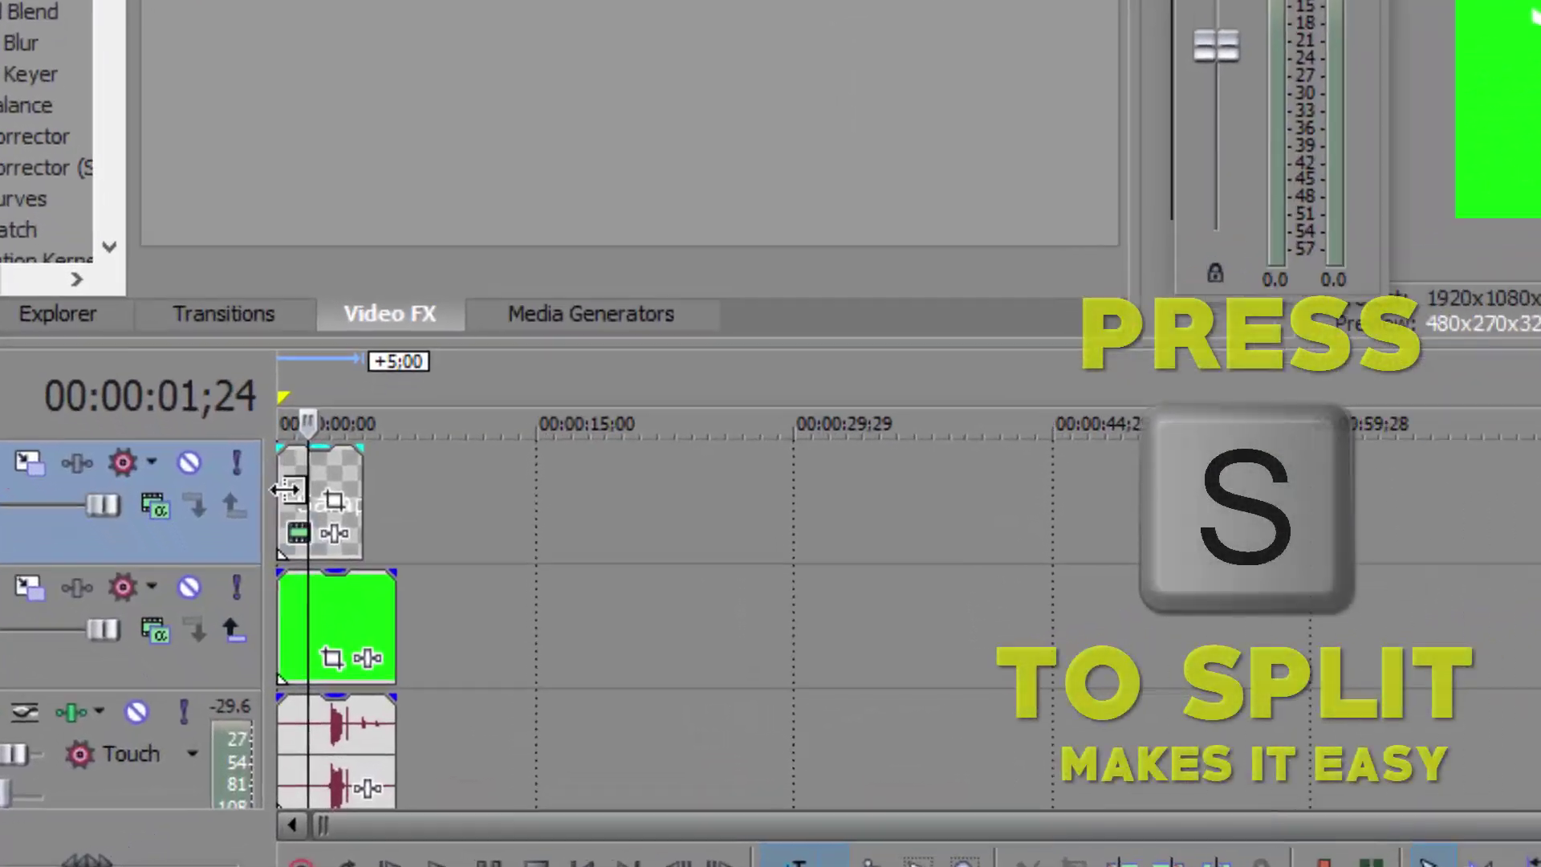
Trim the Sample Text event to start at 1;24 and open its Event Pan/Crop settings.
scroll(290, 594, "up", 5)
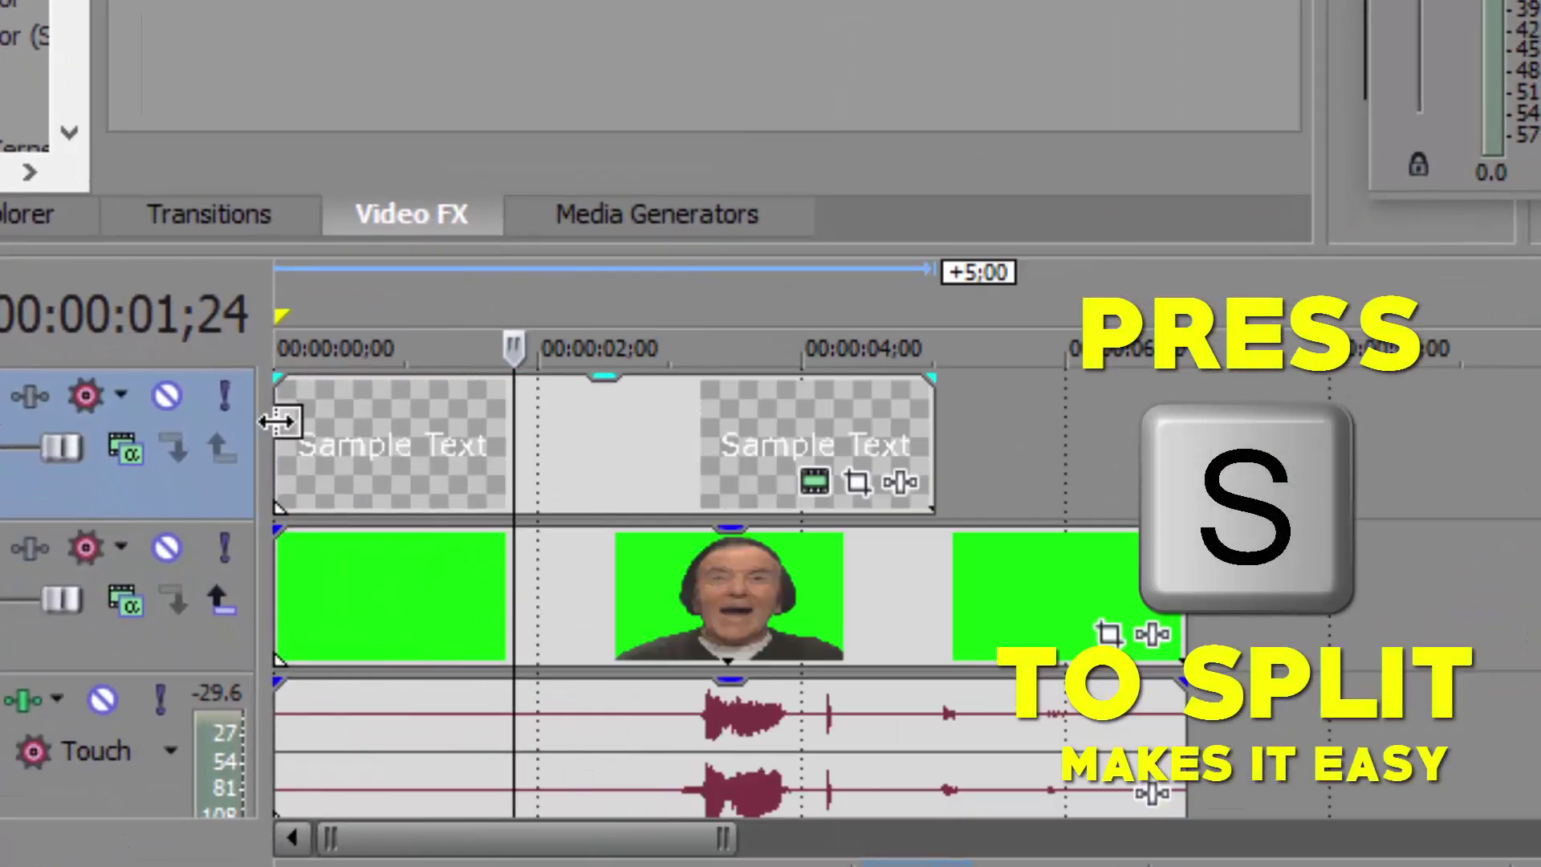
left_click_drag(290, 427, 515, 431)
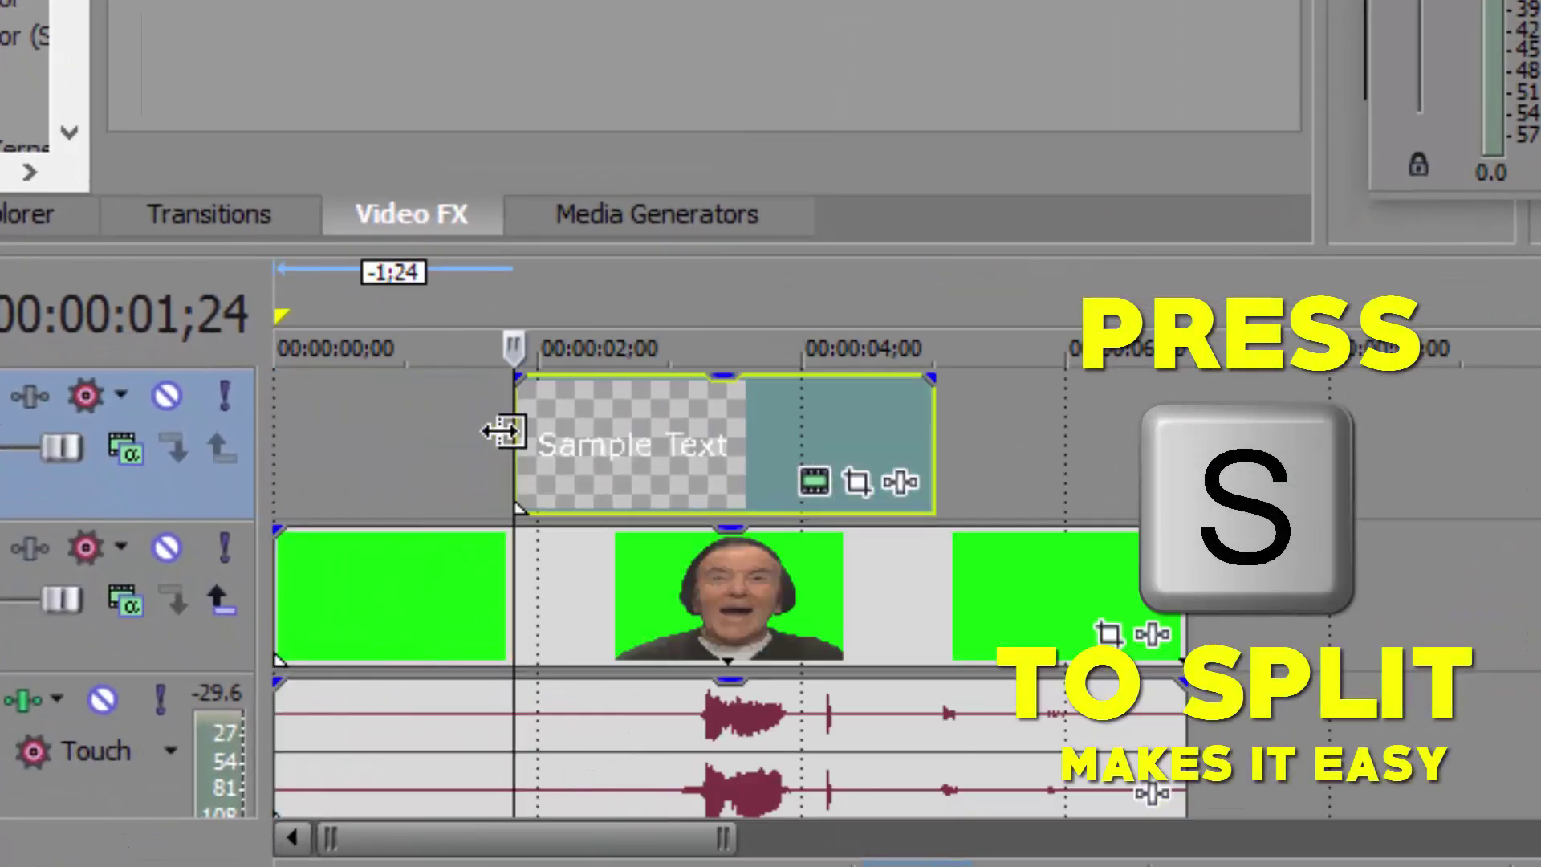
left_click(858, 481)
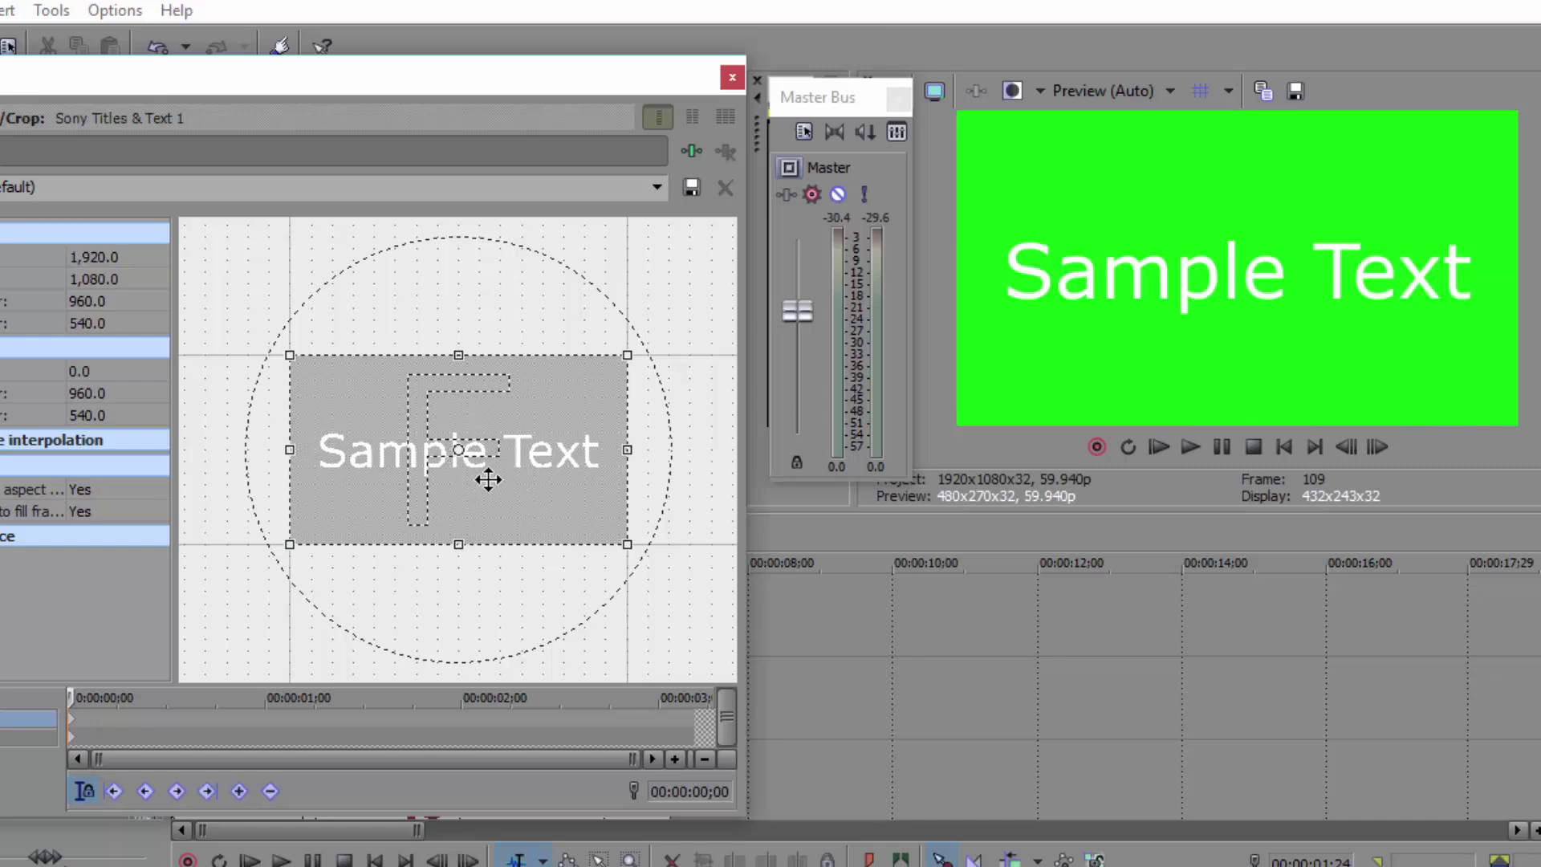
Move the title's crop frame to X 960.0, Y -141.1 so the text starts hidden below the frame.
left_click_drag(488, 479, 522, 372)
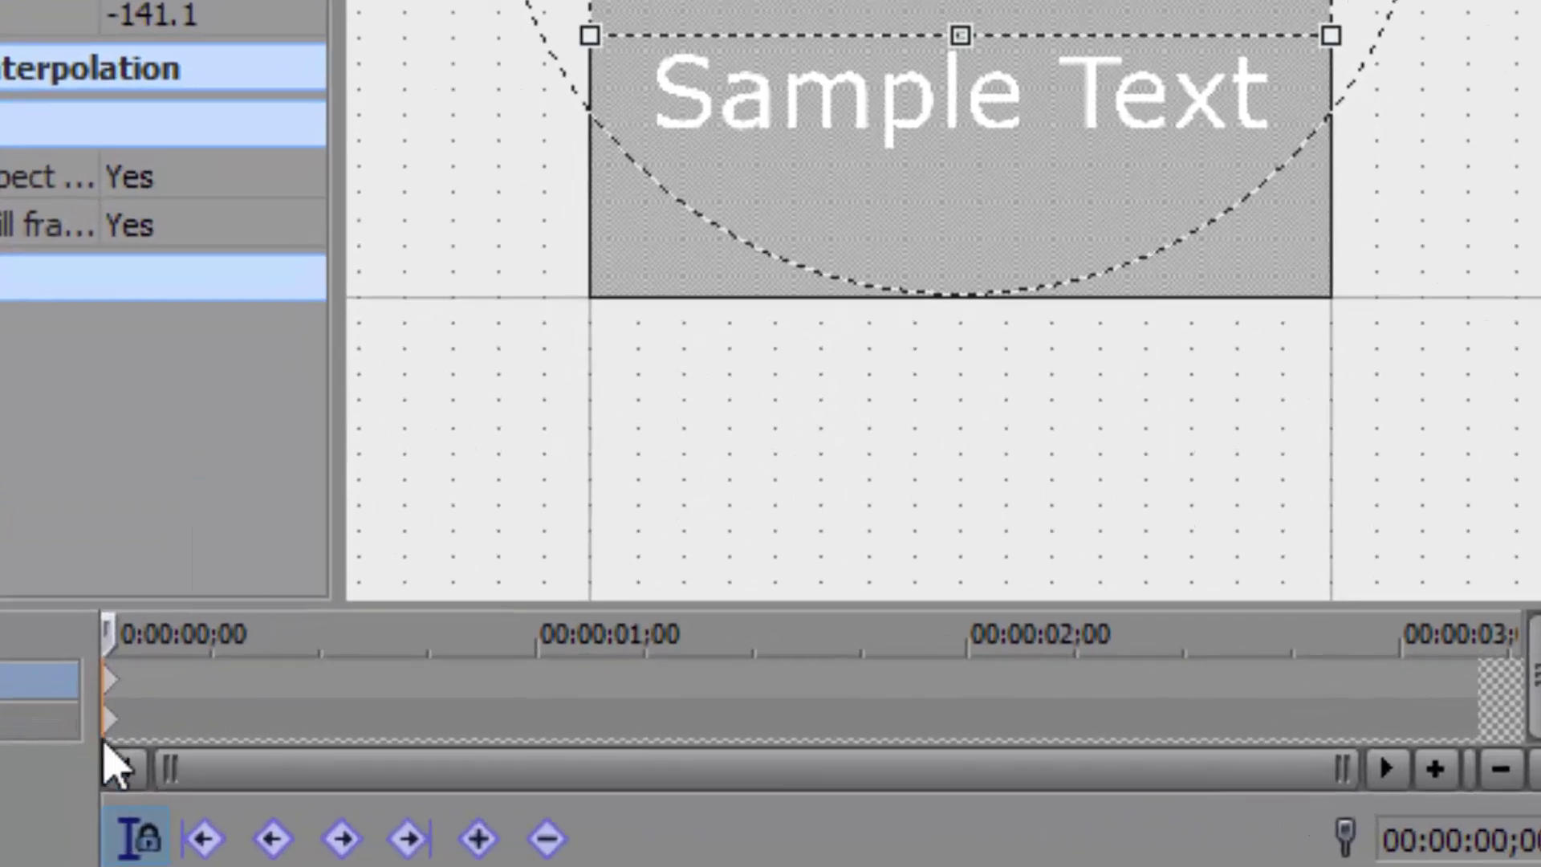
scroll(120, 694, "up", 5)
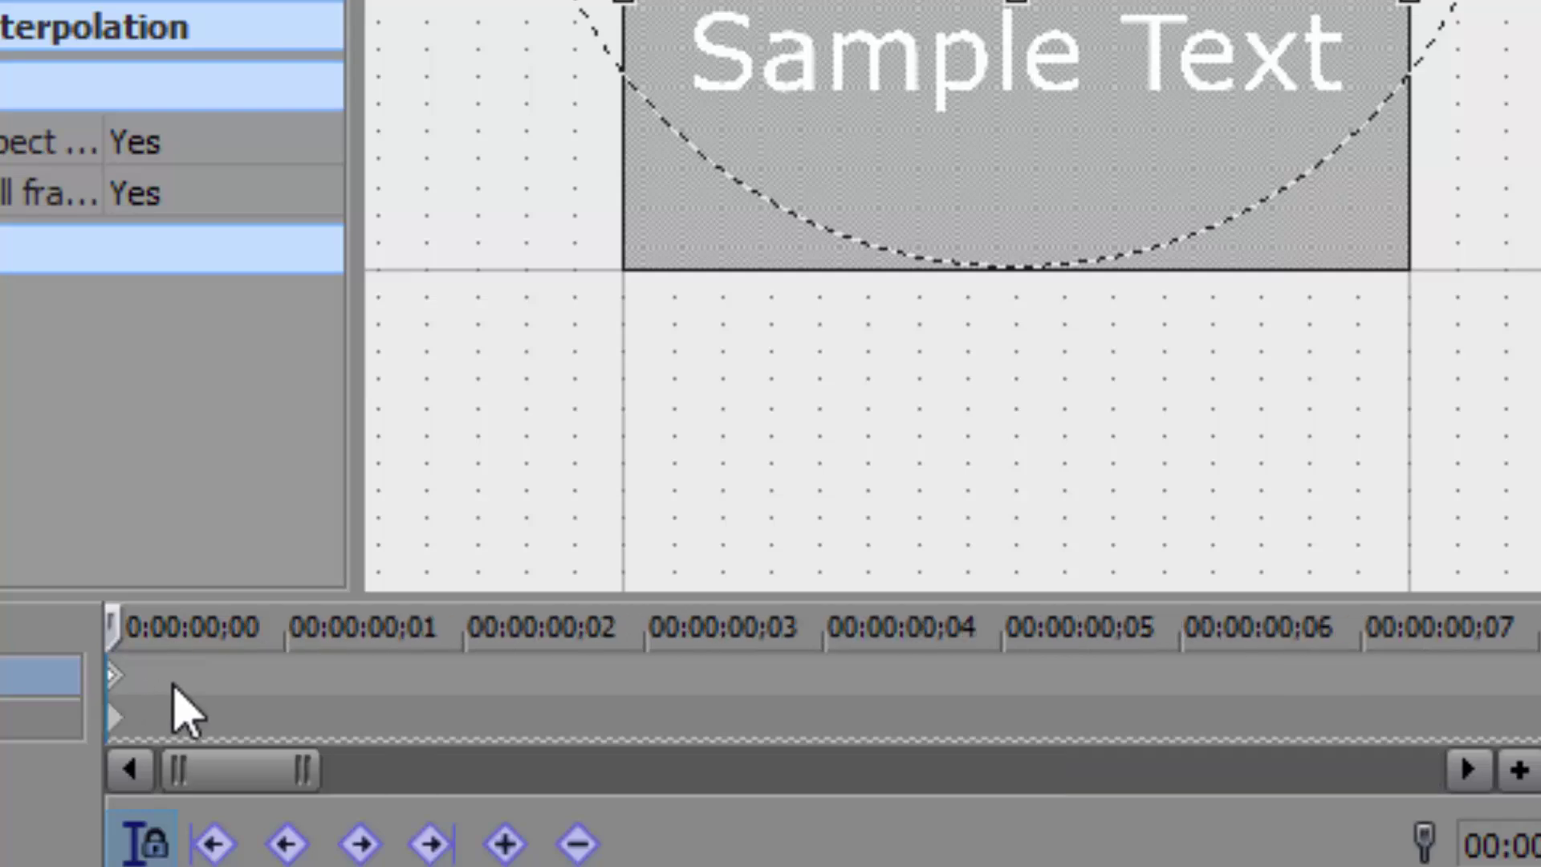
scroll(147, 706, "up", 2)
scroll(138, 700, "down", 5)
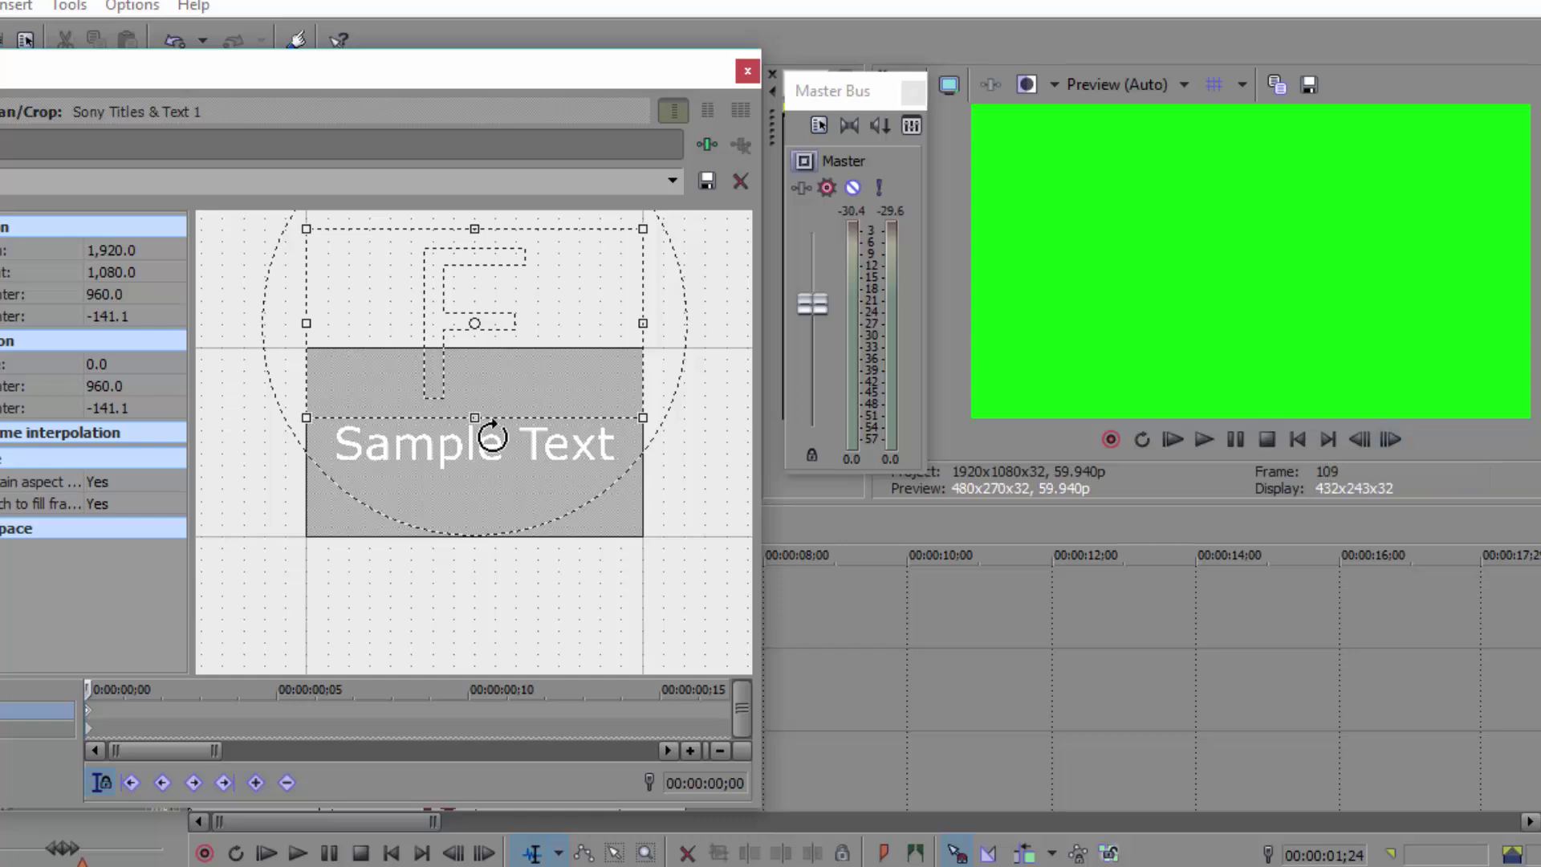
Keyframe the title rising from below the frame up to Y 999.0 near the top, then preview it.
left_click(1388, 434)
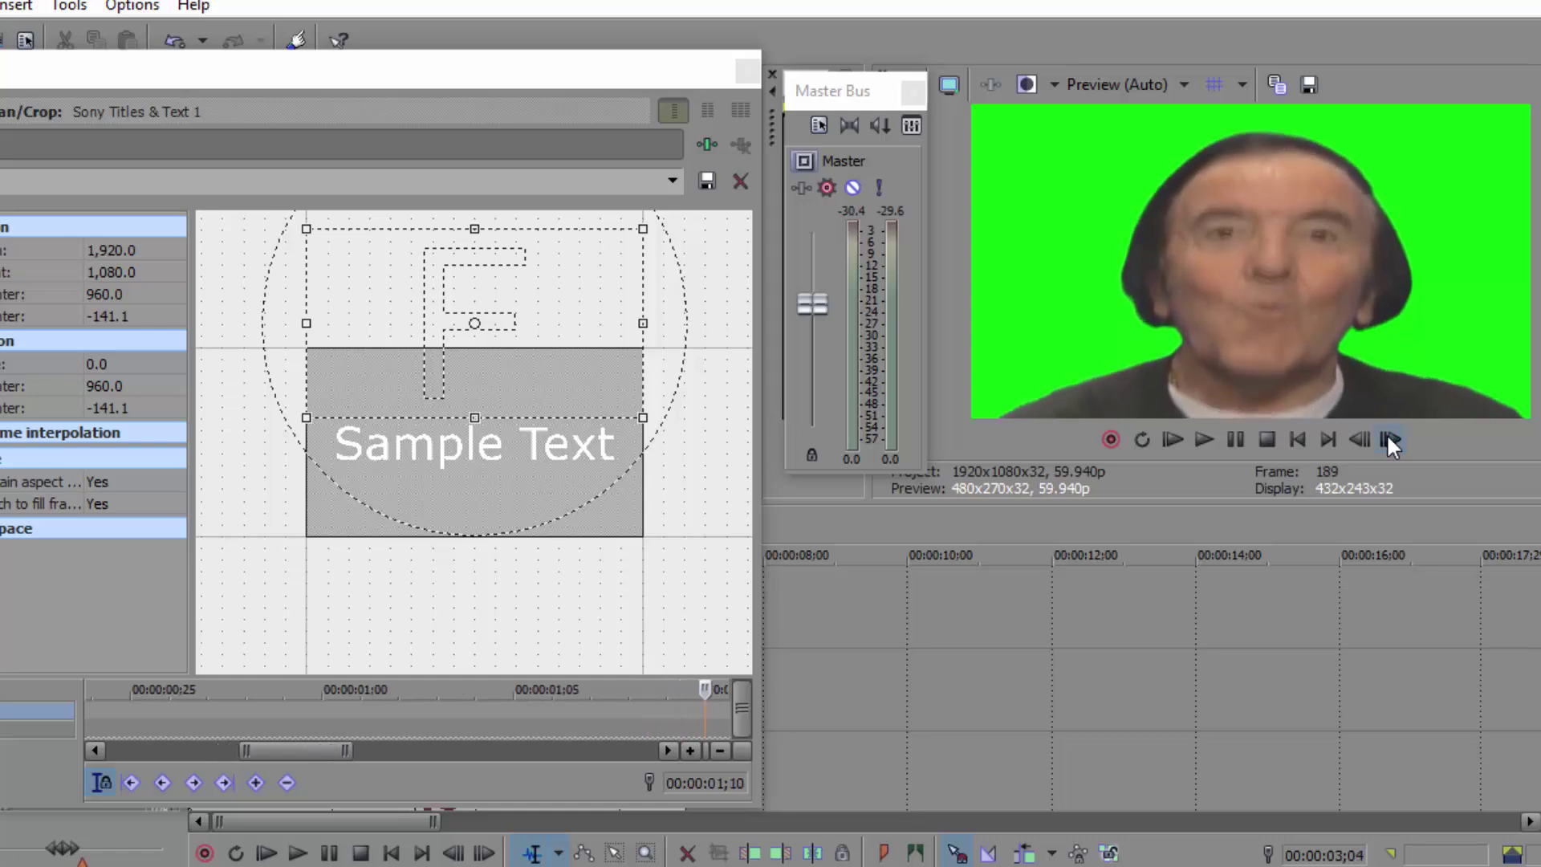
left_click_drag(601, 341, 590, 527)
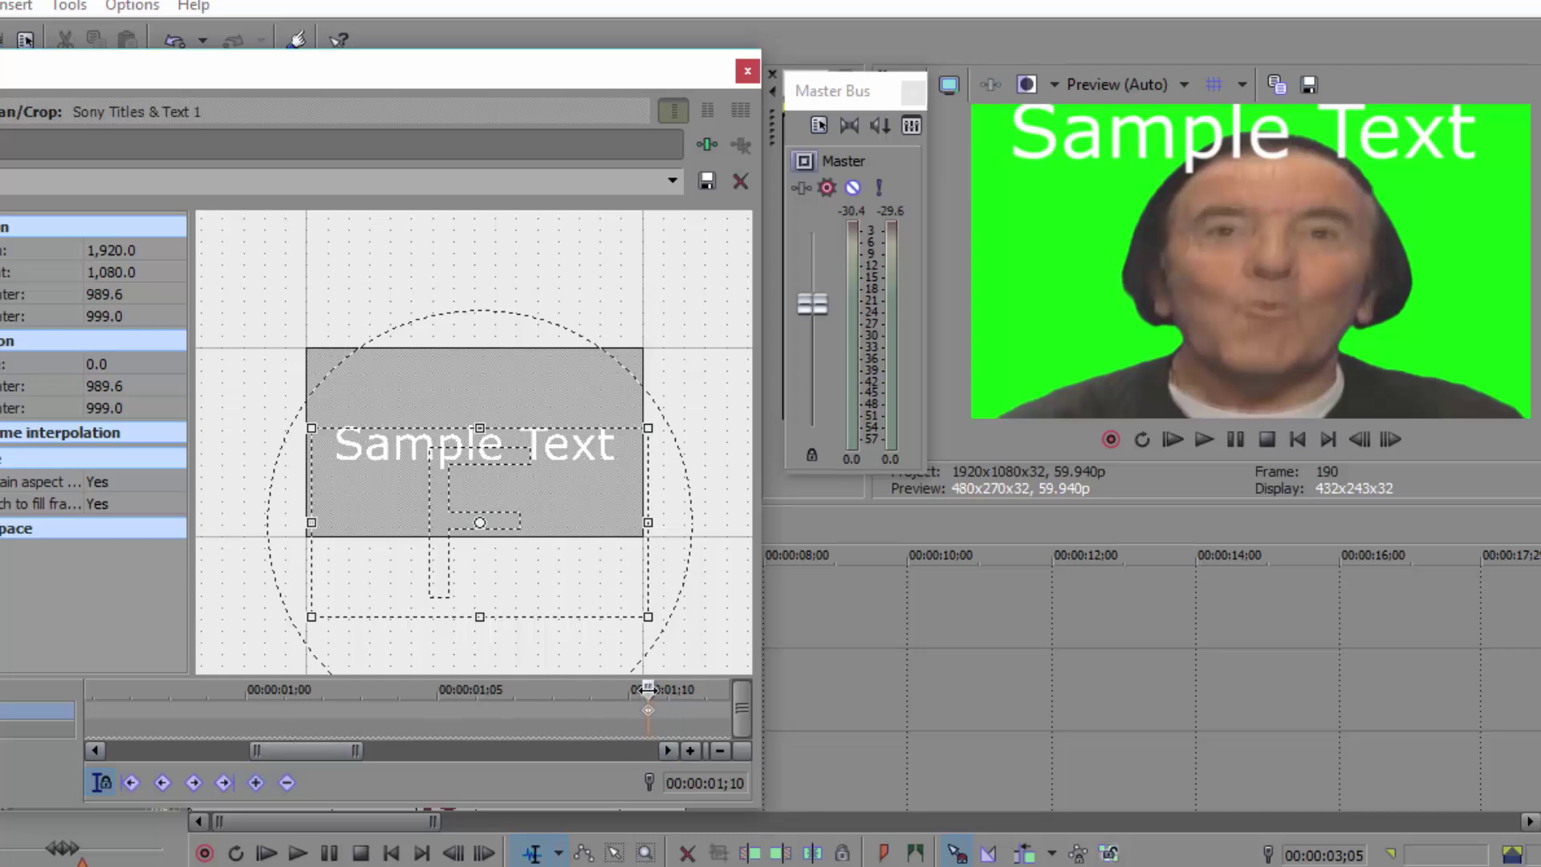
left_click_drag(648, 689, 333, 689)
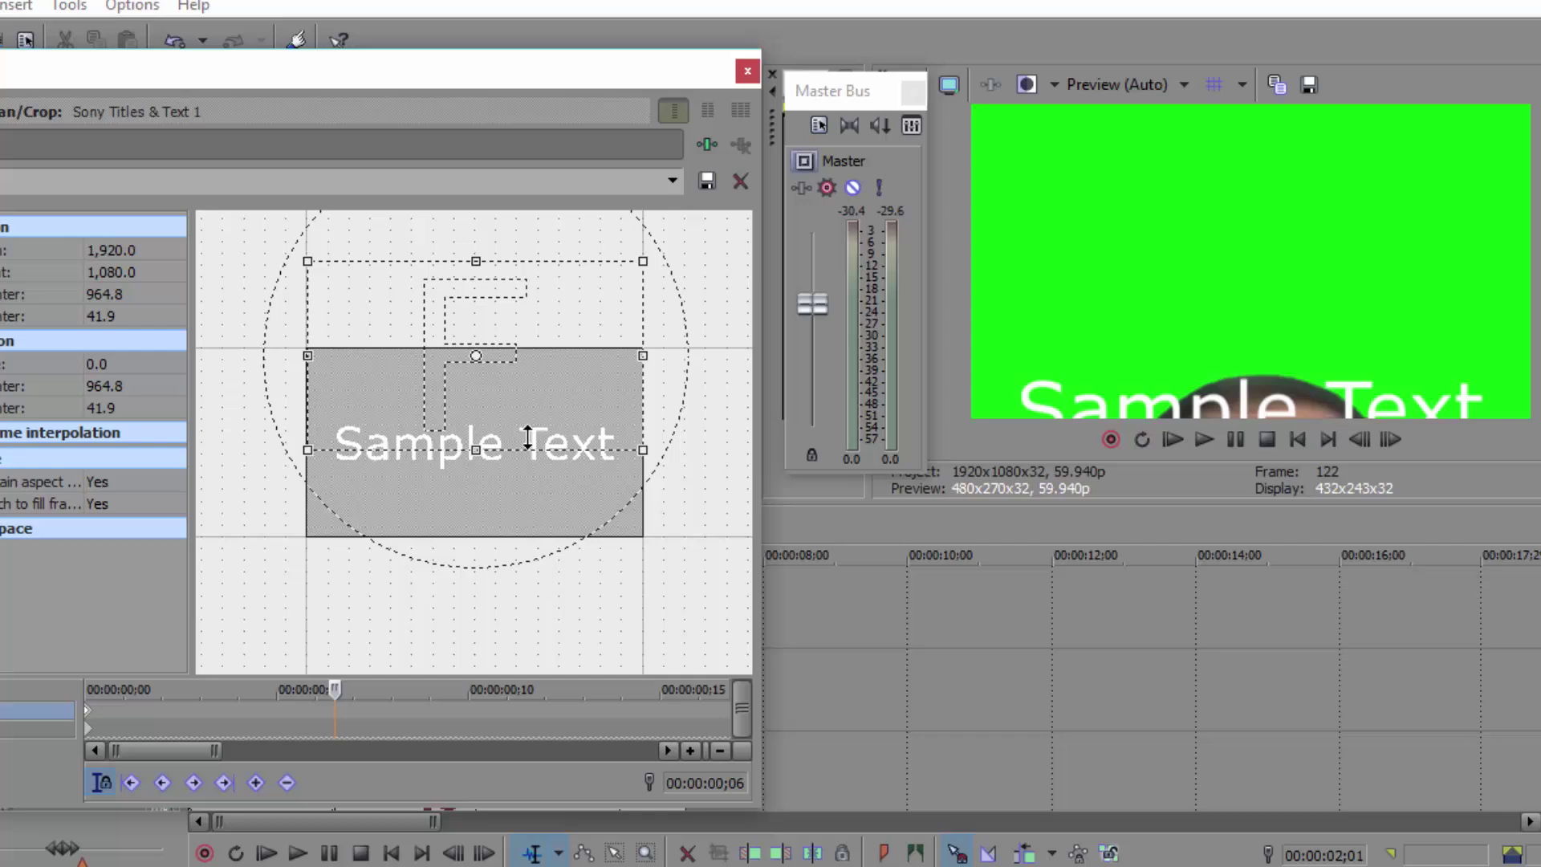
left_click_drag(530, 428, 531, 464)
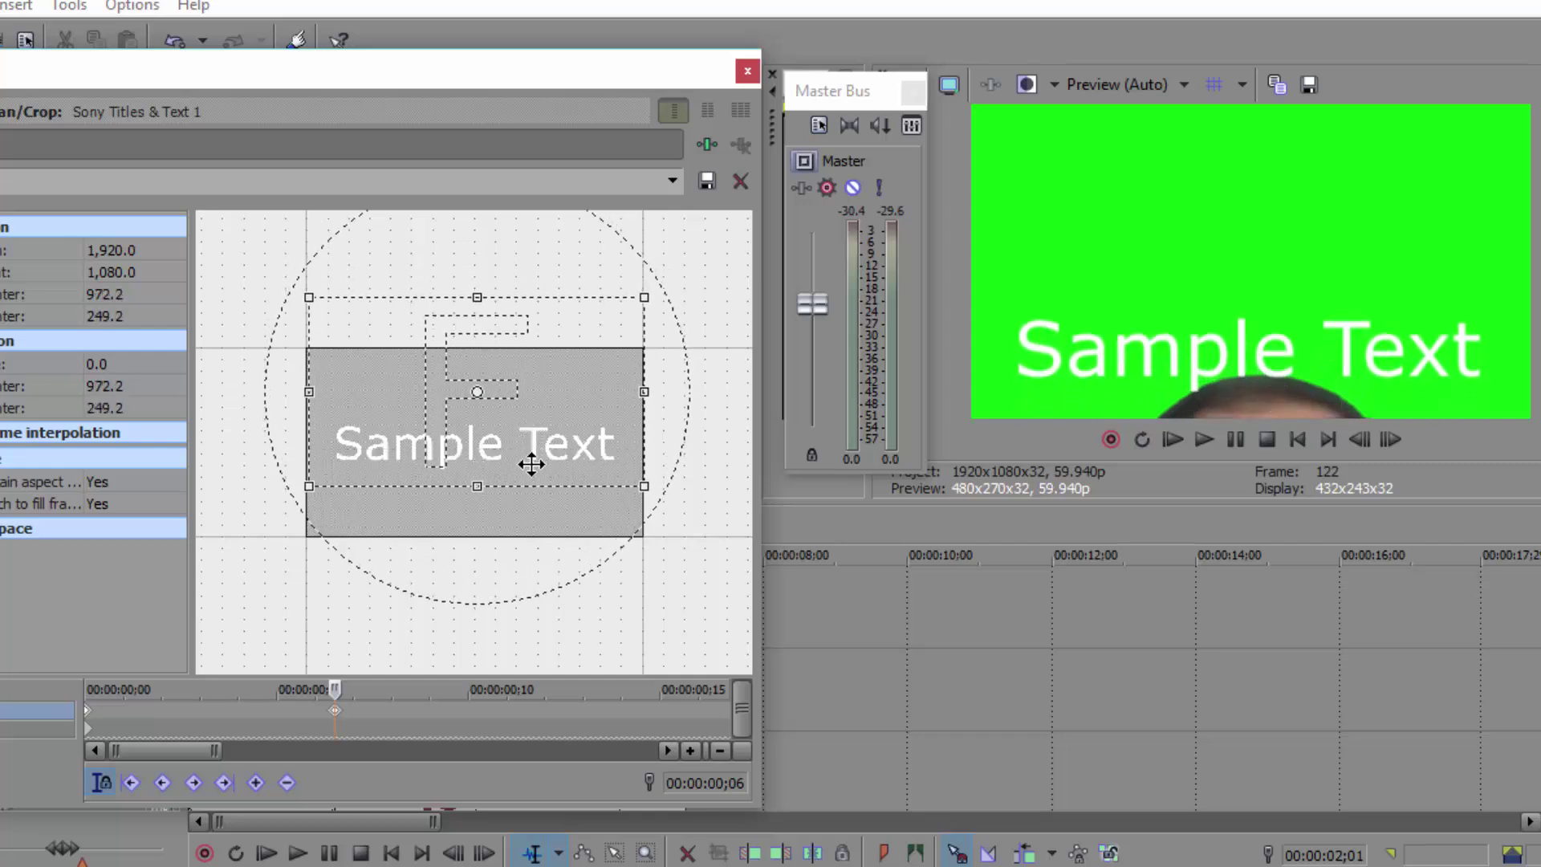
left_click_drag(339, 686, 596, 661)
left_click_drag(561, 436, 564, 456)
key("space")
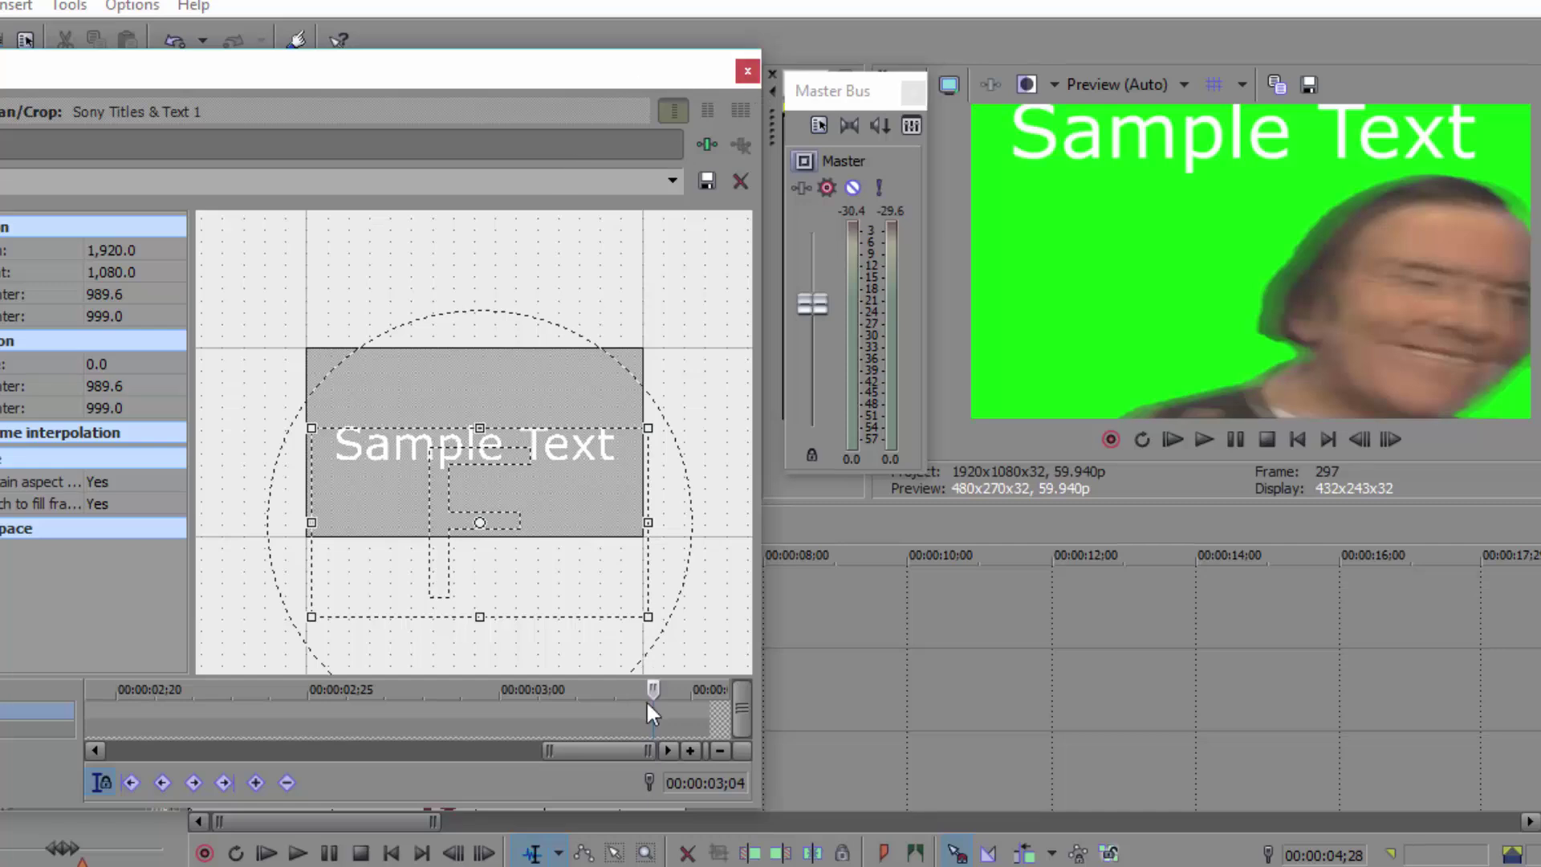
left_click_drag(656, 690, 194, 692)
Close Pan/Crop and play the project from the start to check the title rising over the head.
left_click(747, 72)
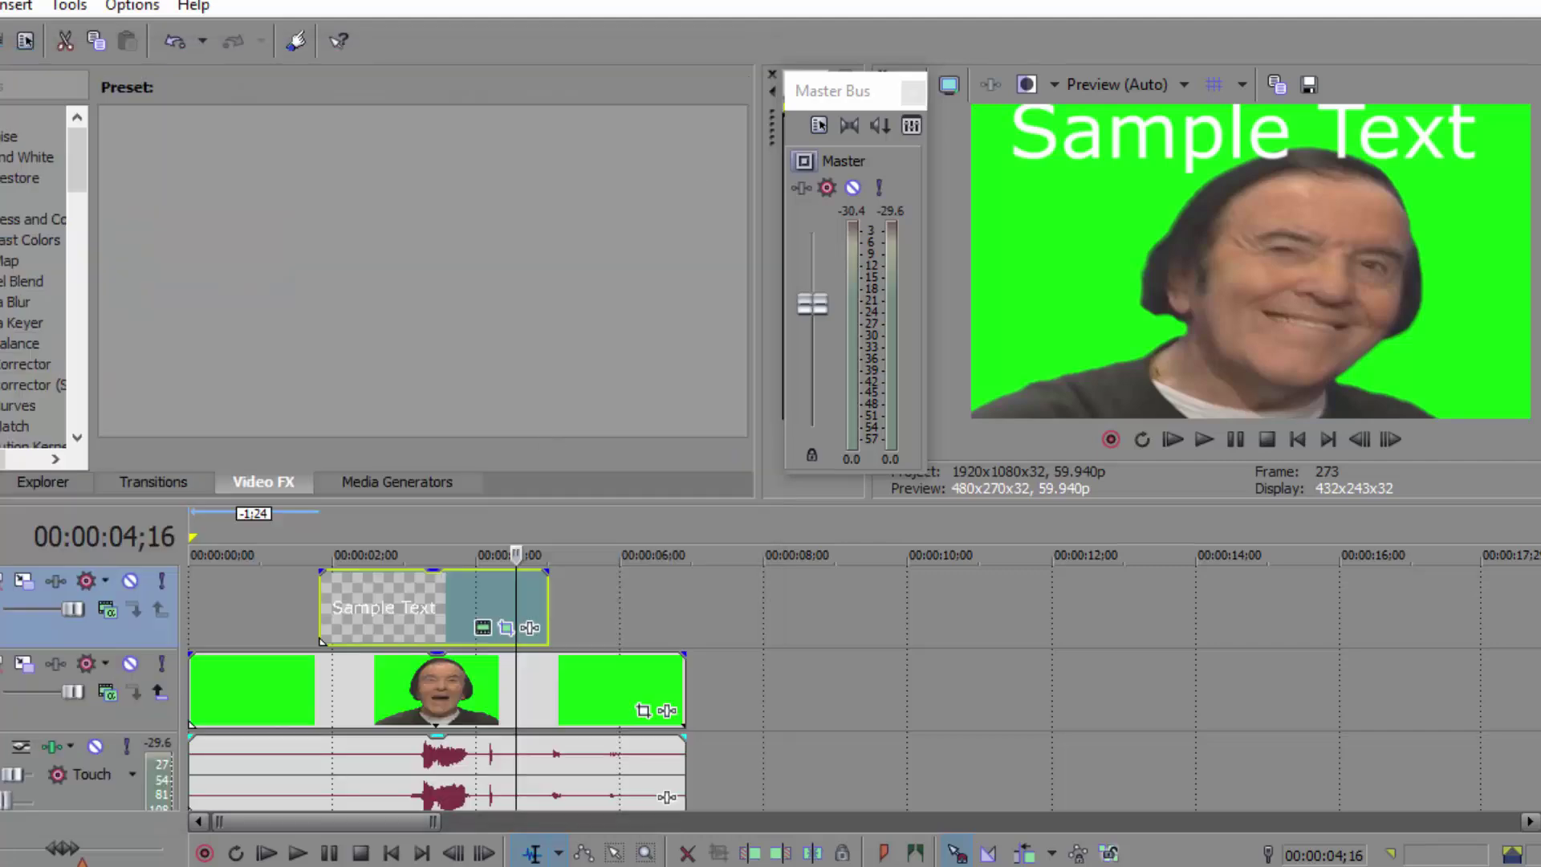
left_click(189, 603)
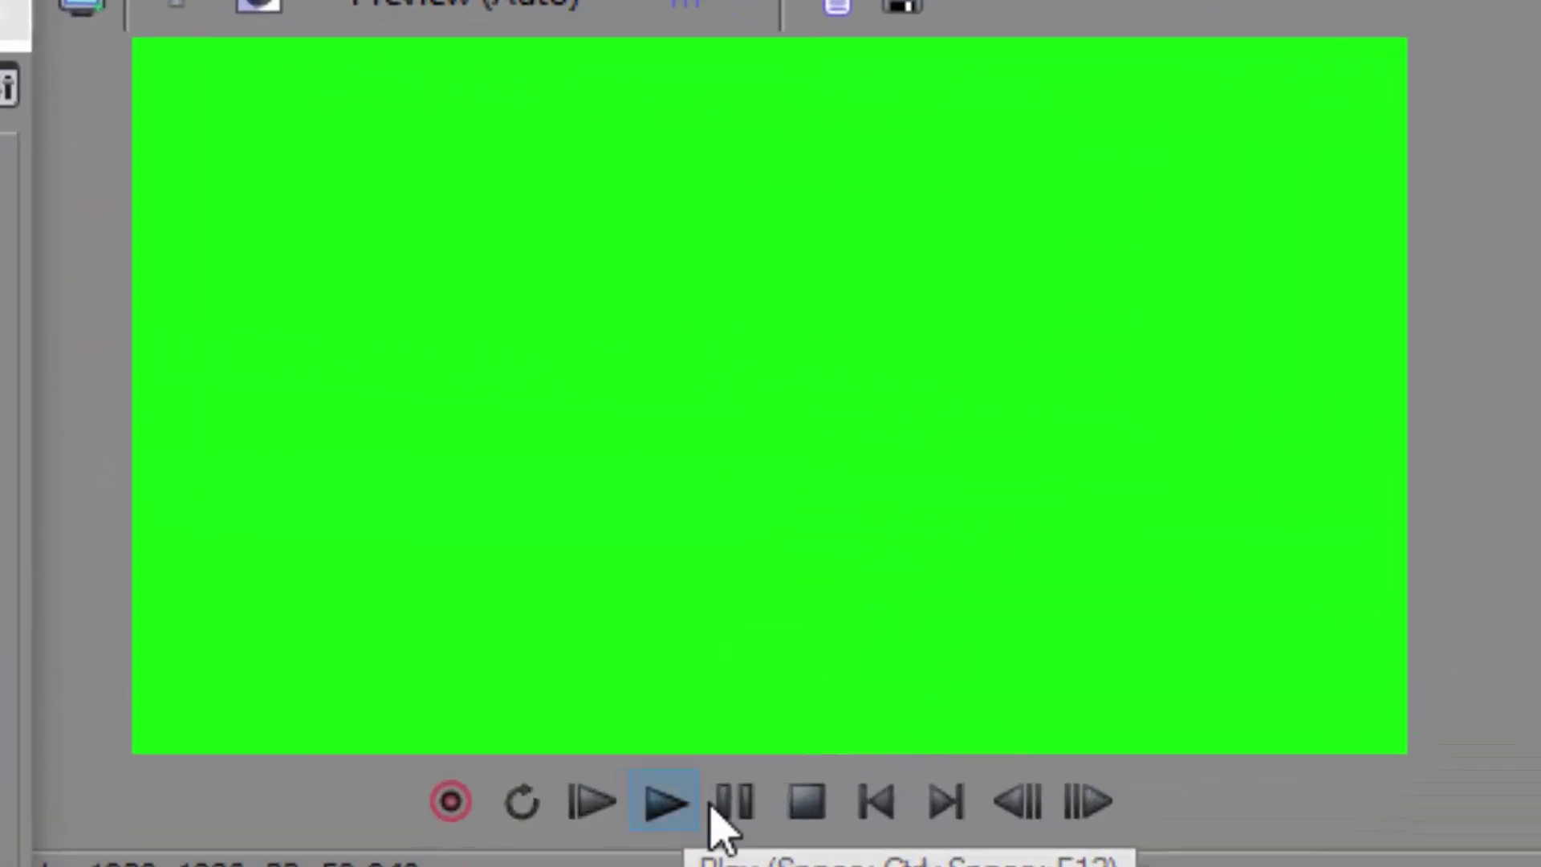
left_click(711, 805)
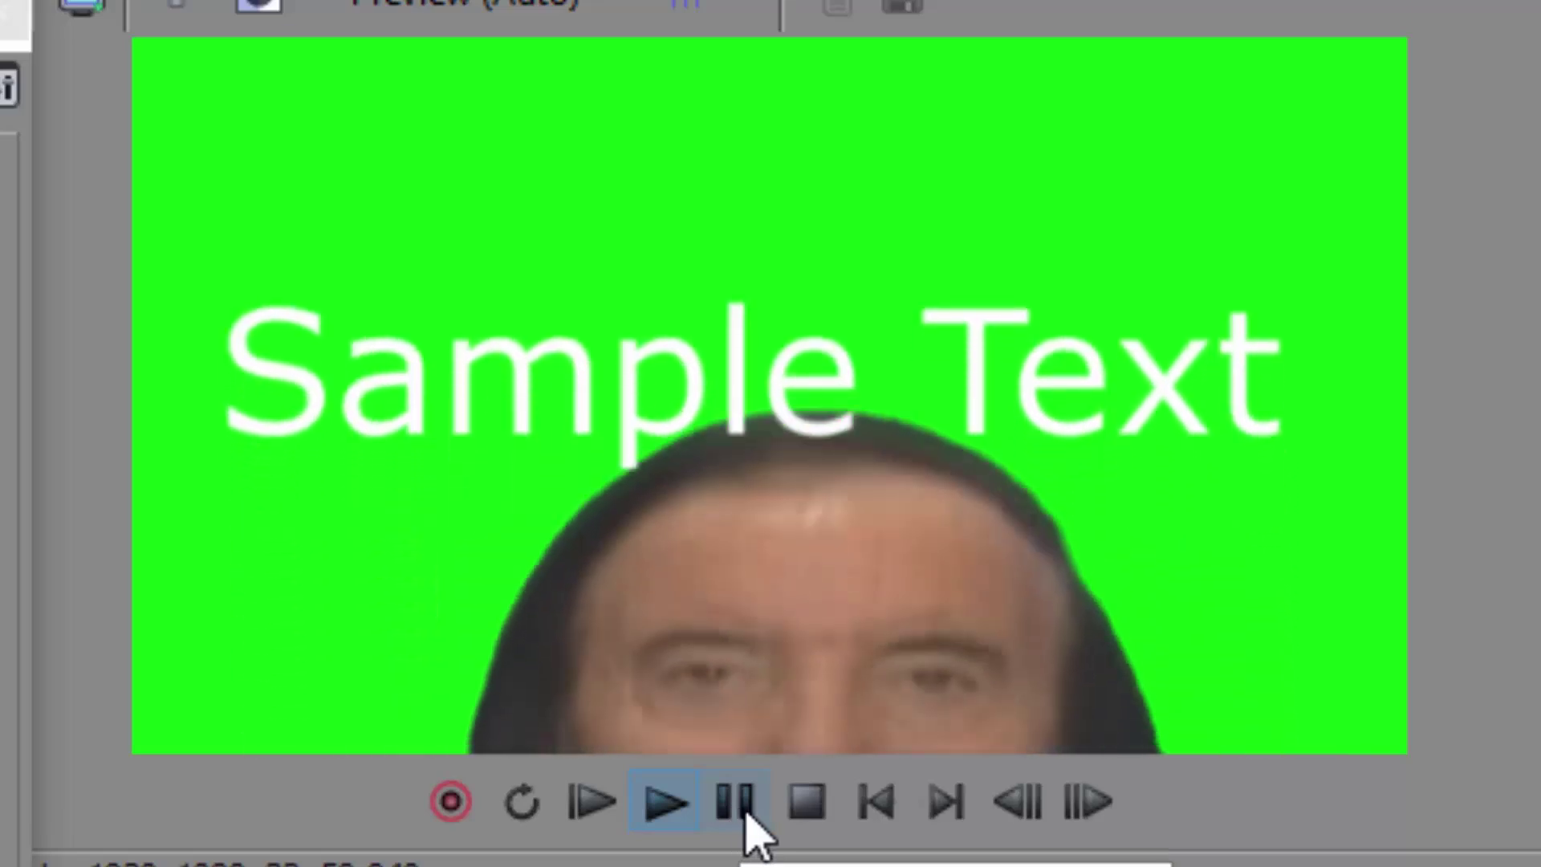
left_click(753, 831)
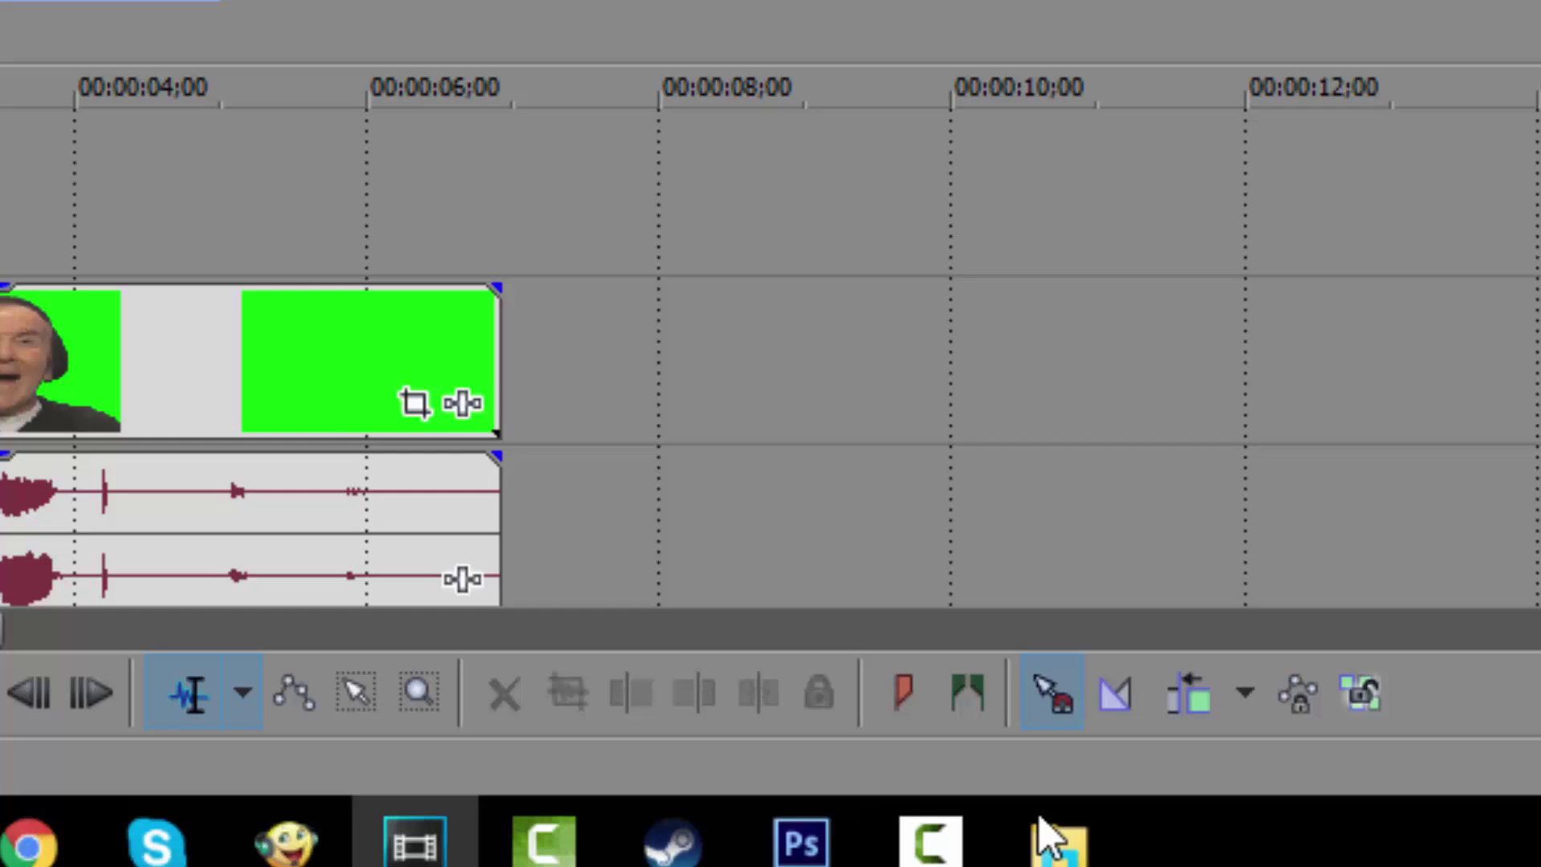
Drag the fedrora image from All MLG Stuff You Need > Images onto the timeline.
left_click(1050, 851)
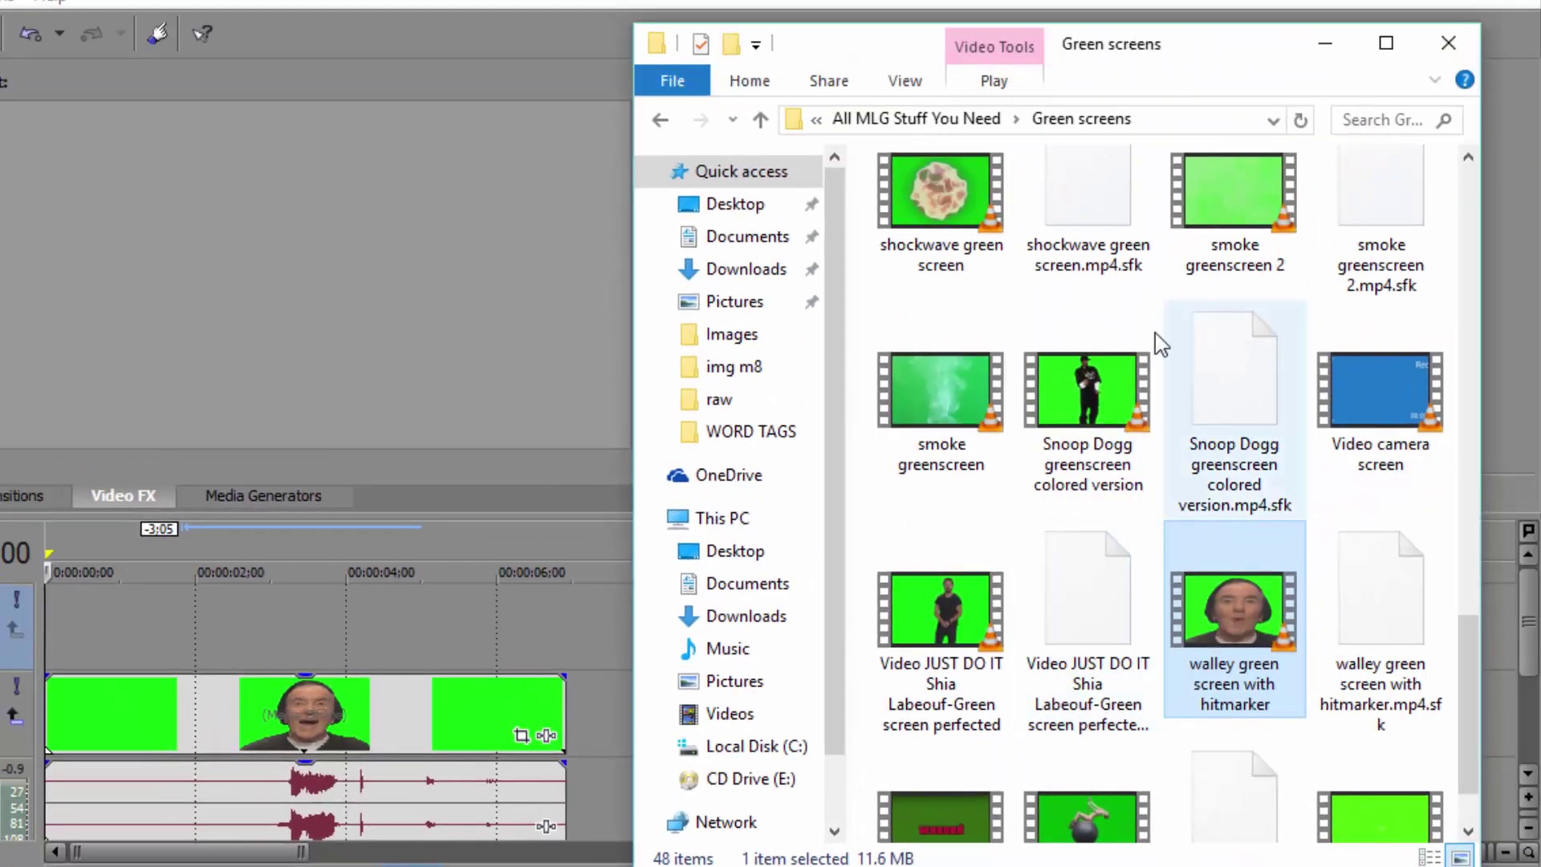
left_click(967, 122)
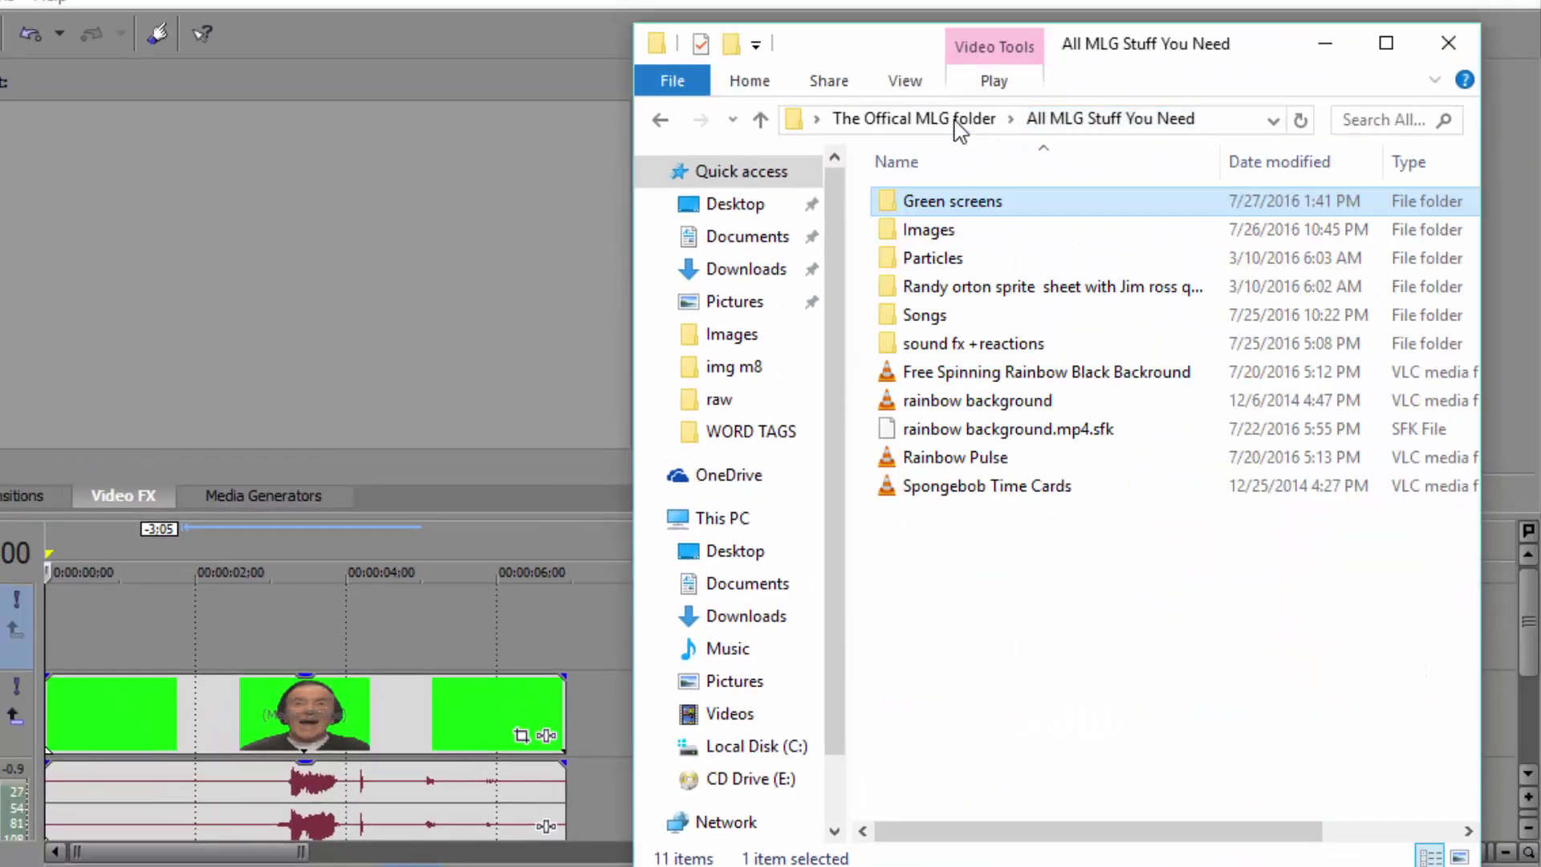
double_click(974, 231)
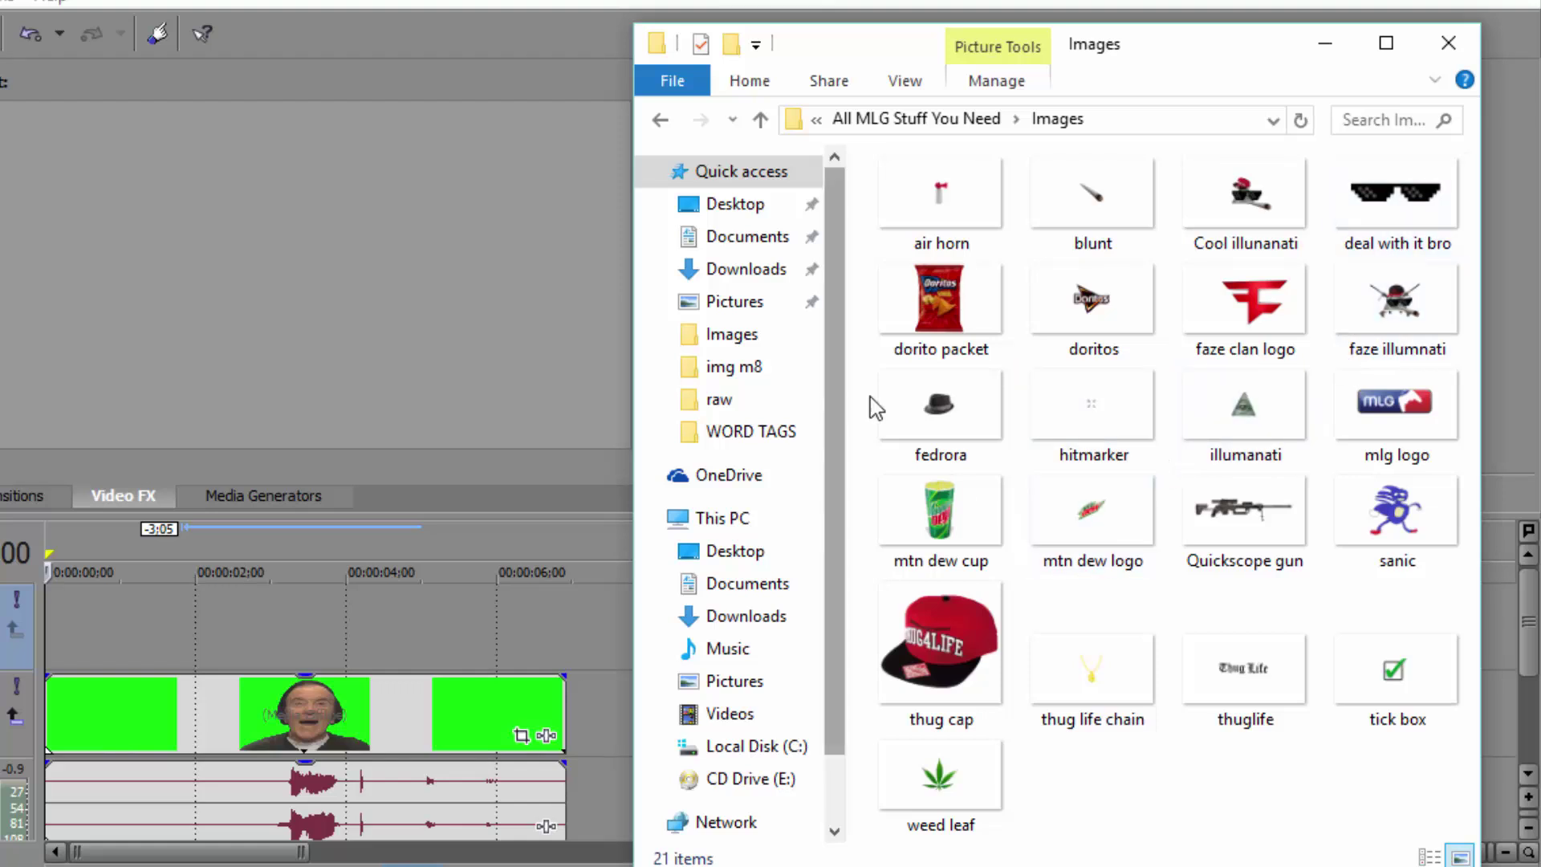
left_click_drag(963, 405, 31, 634)
left_click(1448, 42)
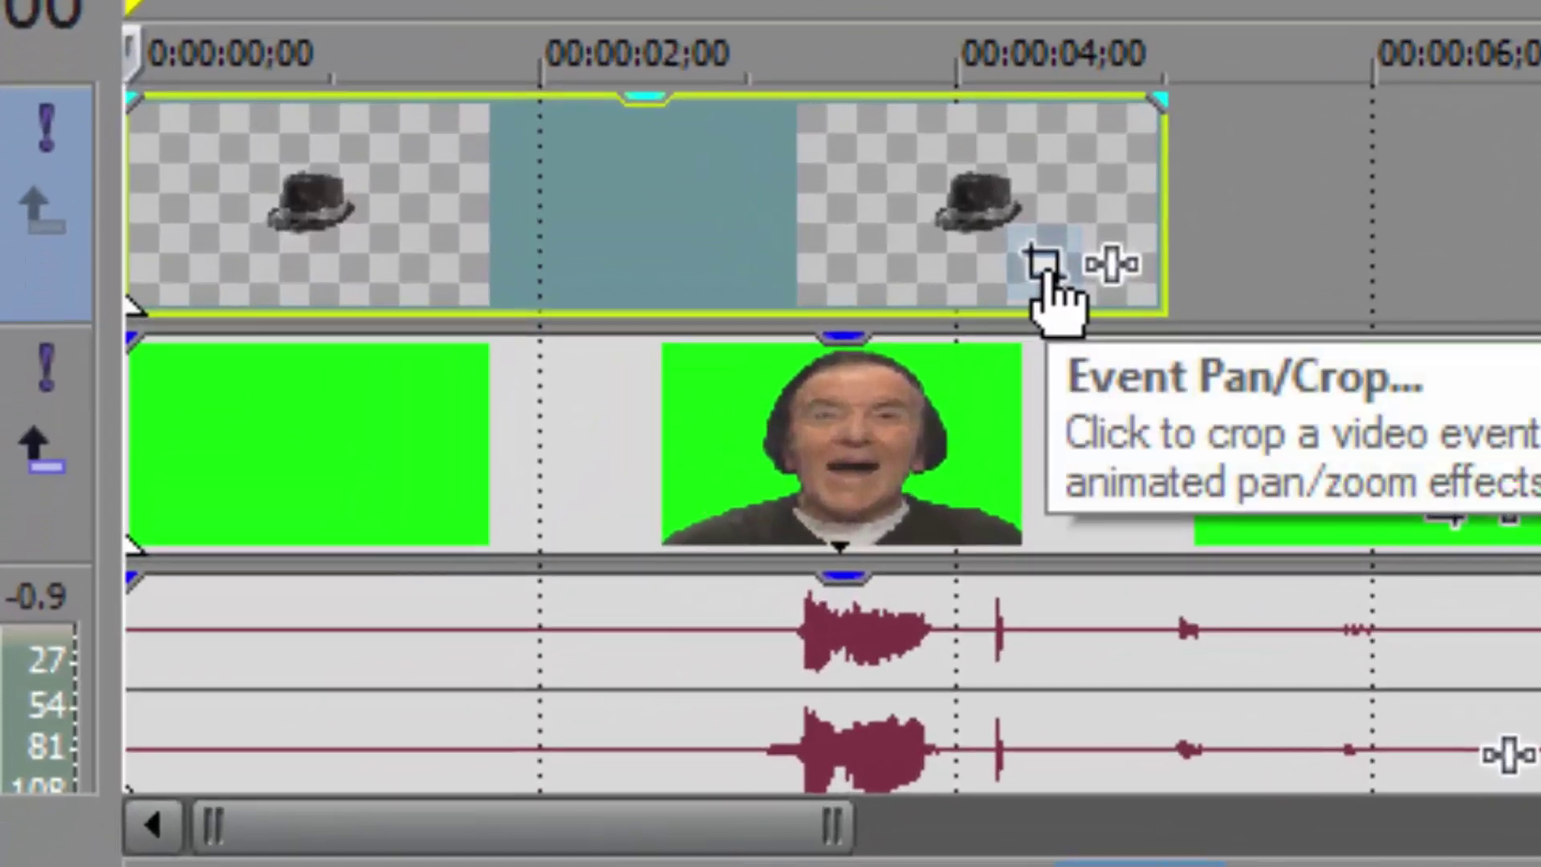
Trim the fedrora hat event to start around 1.2 s and open its Event Pan/Crop settings.
left_click(451, 201)
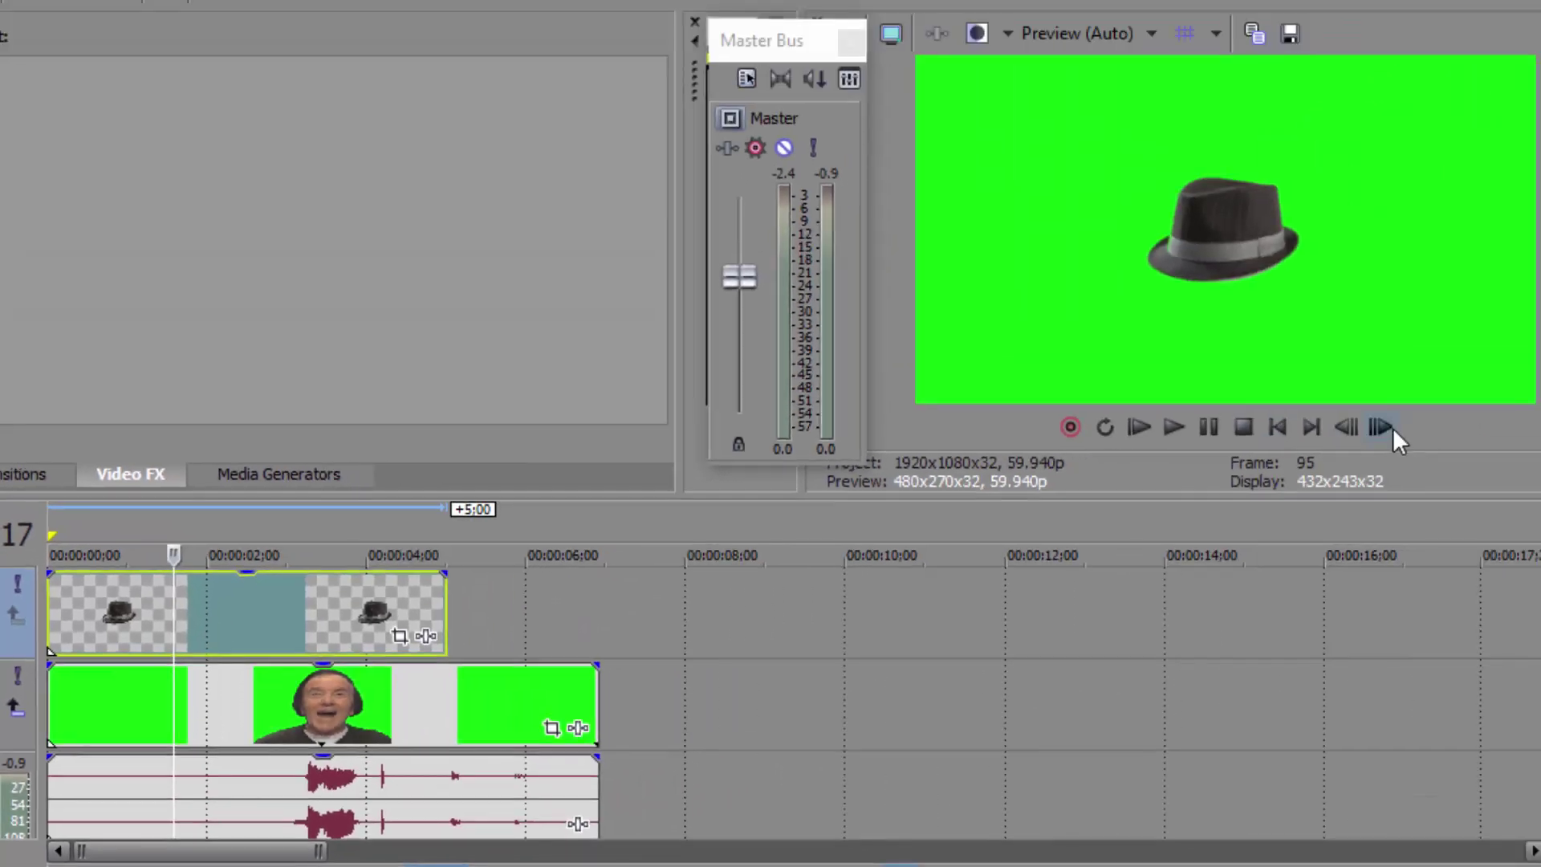
left_click(1382, 428)
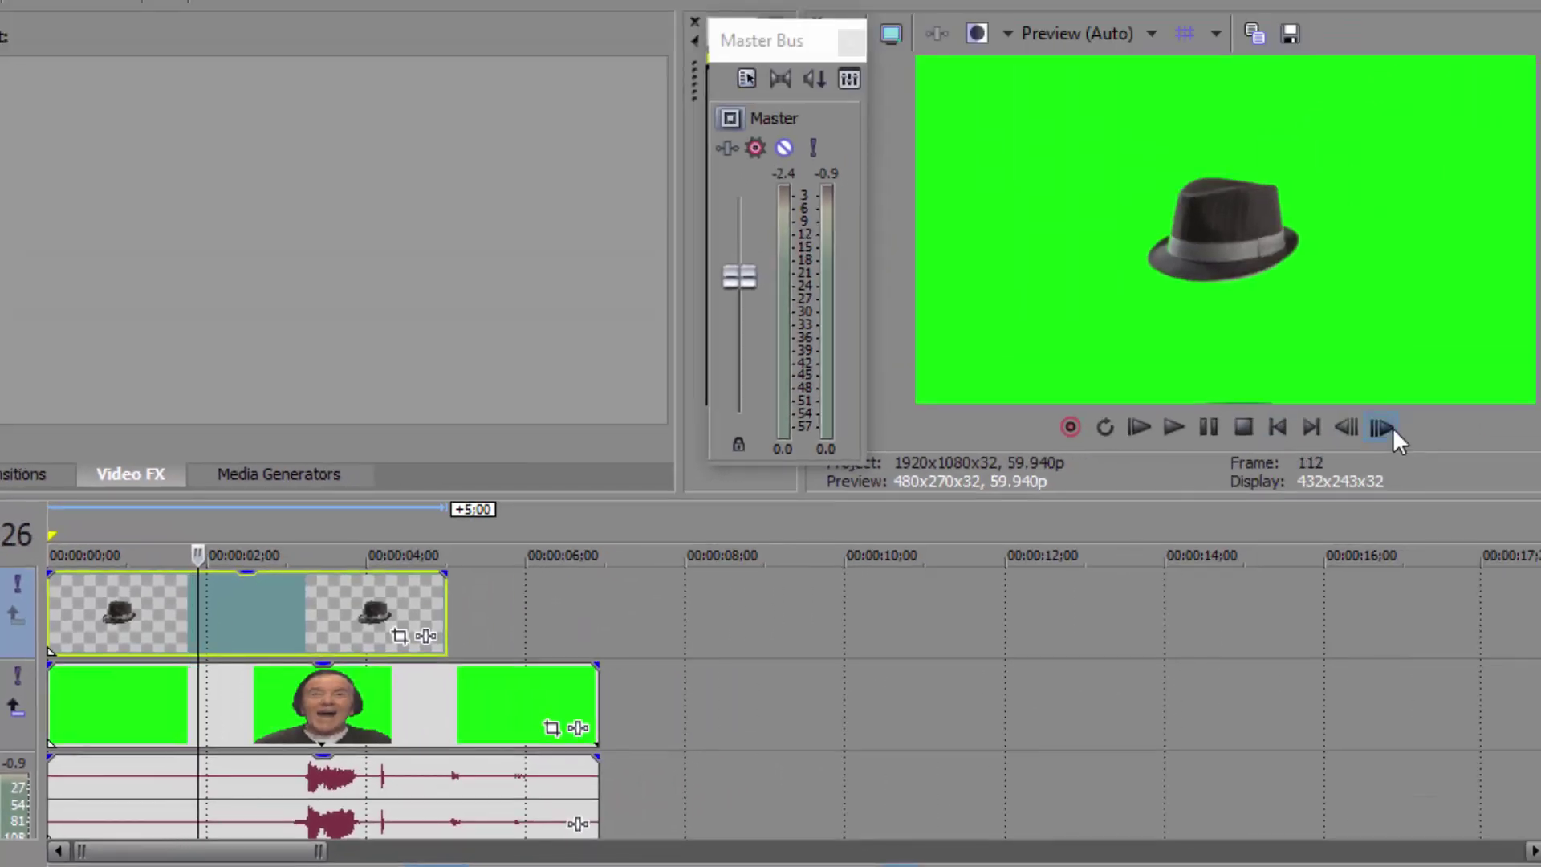
left_click(1337, 429)
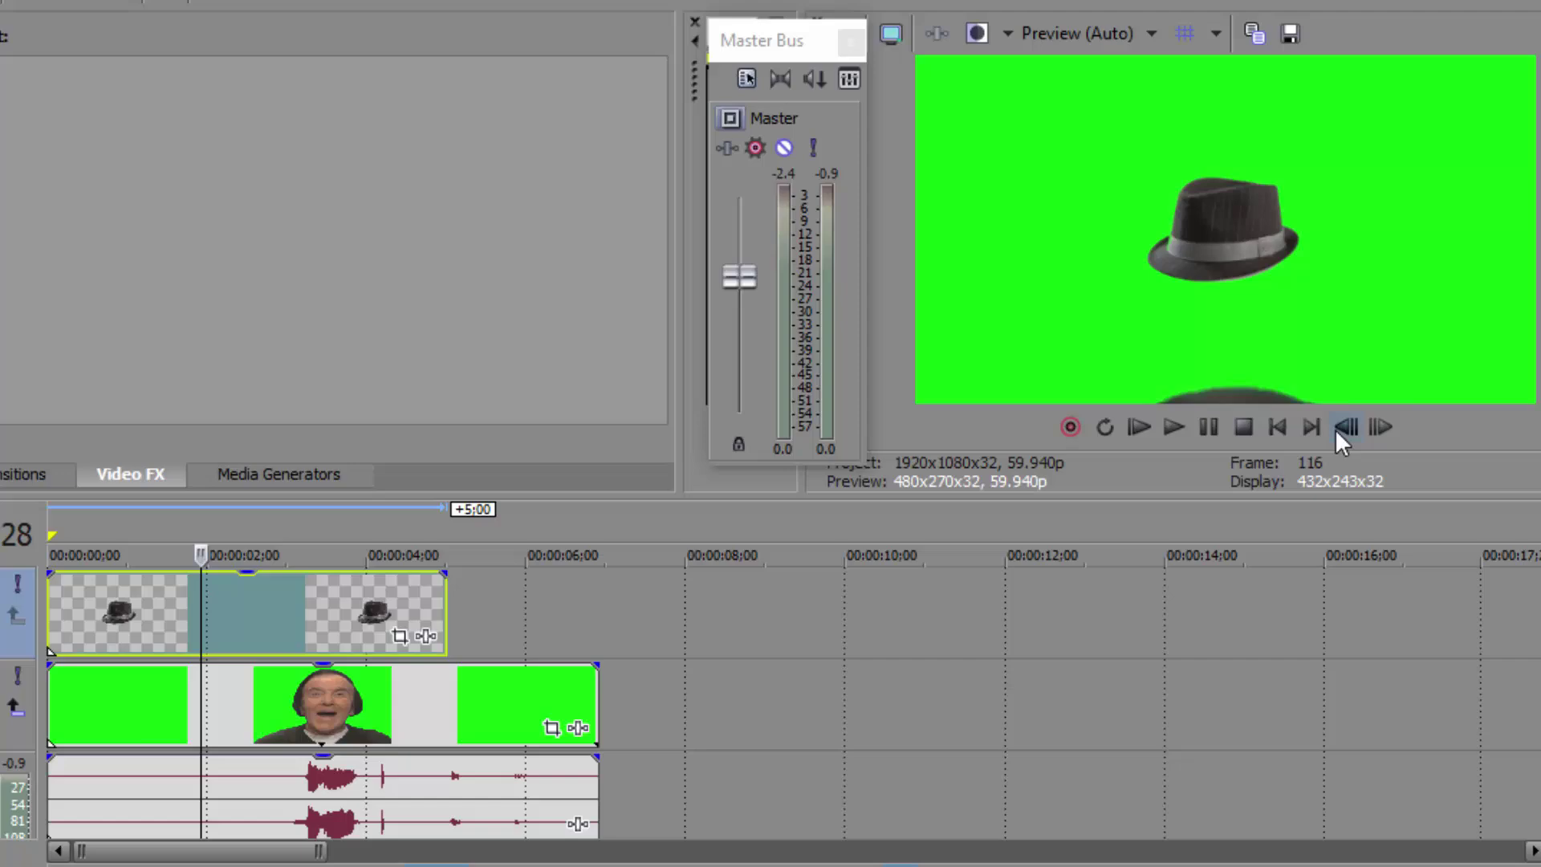
left_click(1337, 429)
left_click(1337, 428)
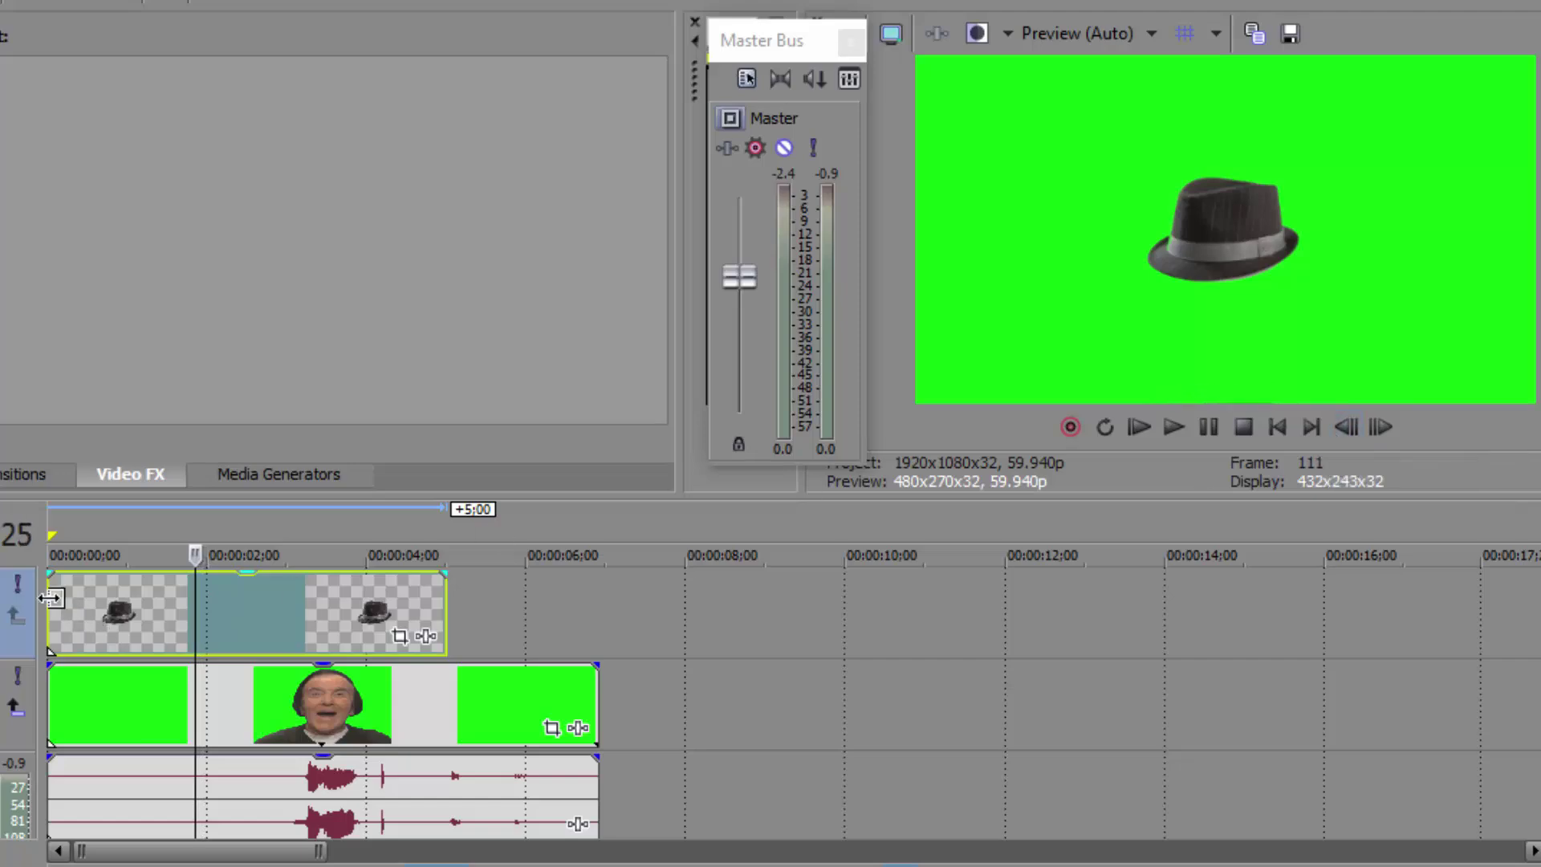
left_click_drag(50, 609, 196, 610)
left_click(398, 635)
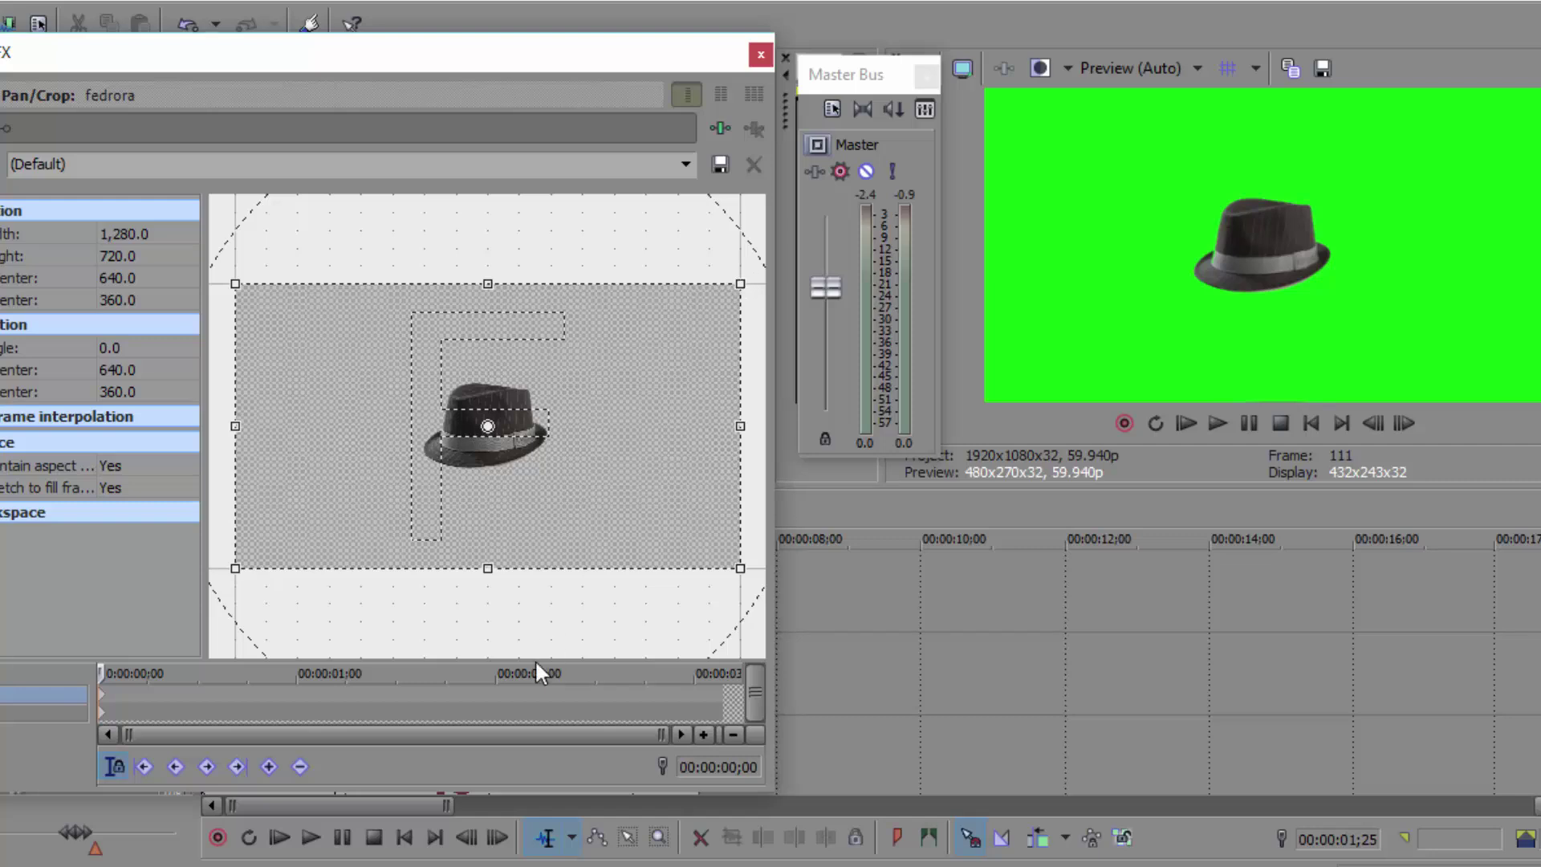
At 1;28, rotate the hat -10.5°, size it 743.2×418.0, and center it at 643.3, 559.7.
left_click(485, 695)
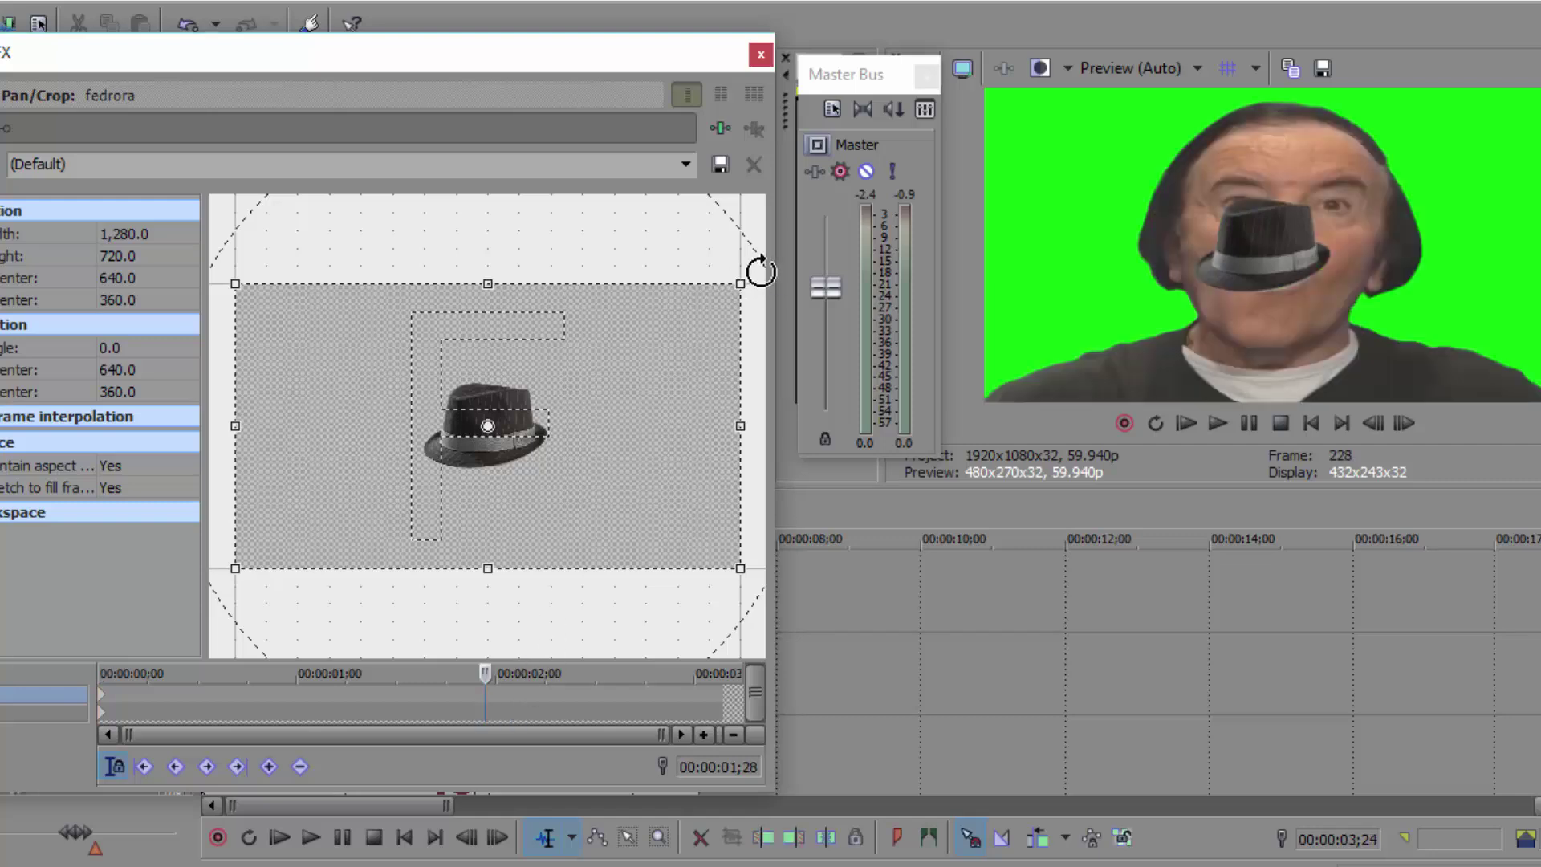
left_click_drag(743, 284, 655, 362)
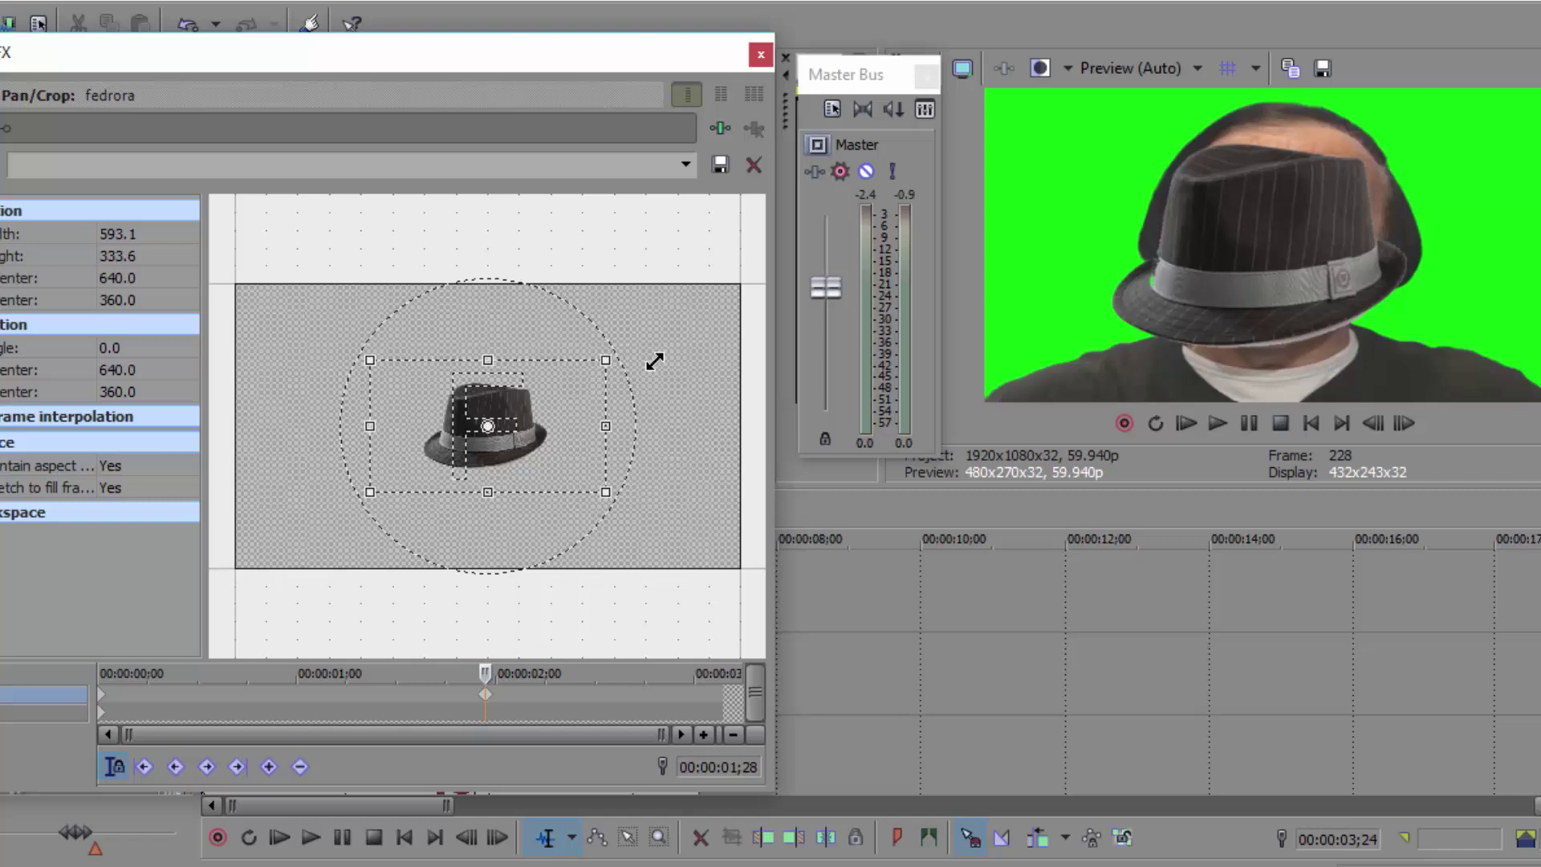
left_click_drag(577, 445, 585, 508)
left_click_drag(592, 388, 550, 388)
left_click_drag(540, 486, 539, 492)
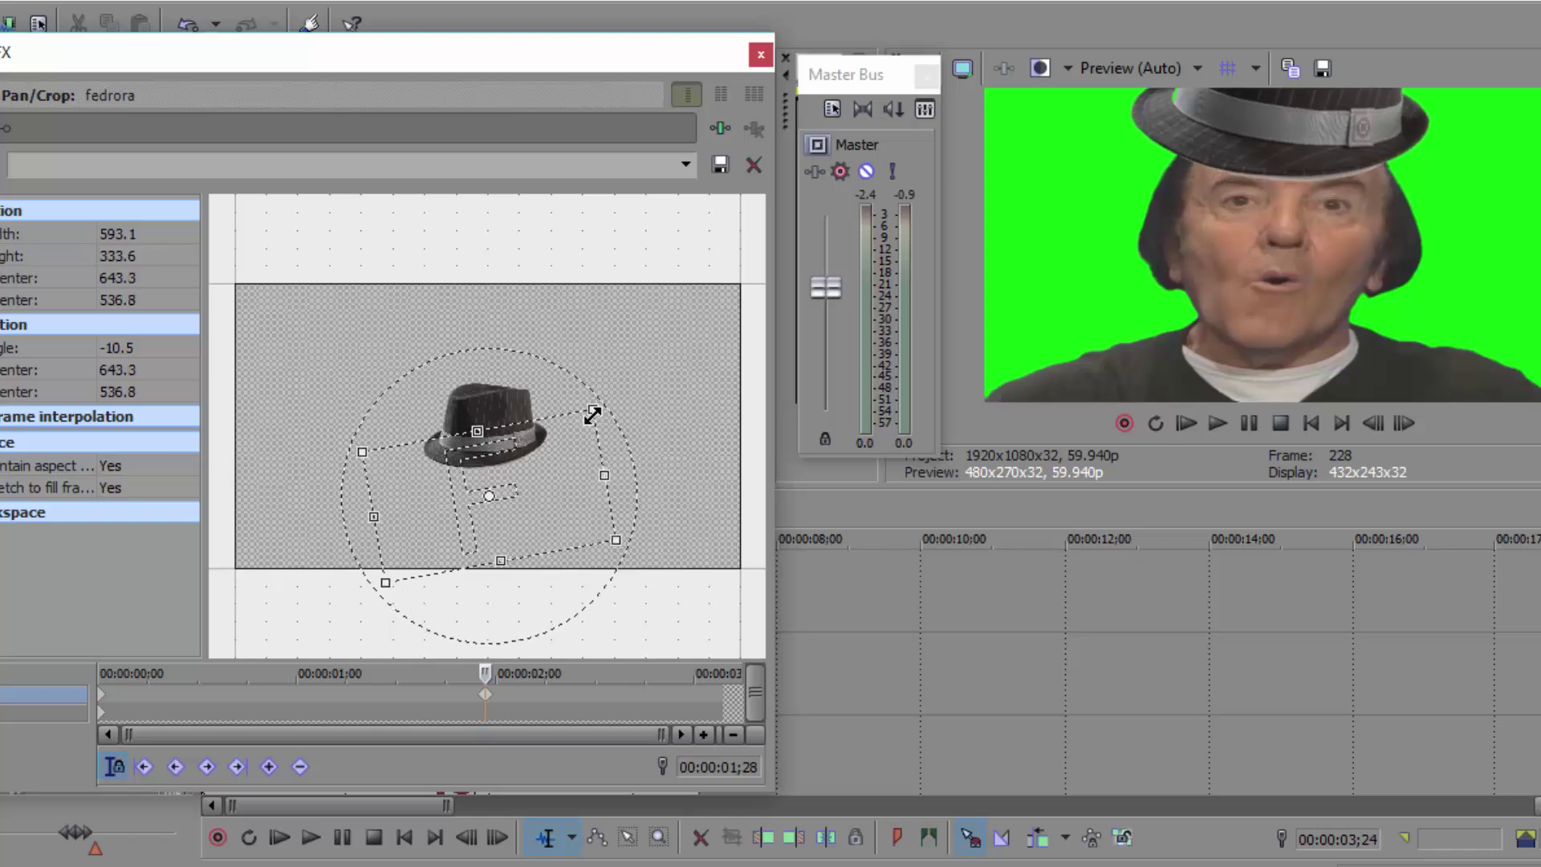
left_click_drag(592, 414, 617, 391)
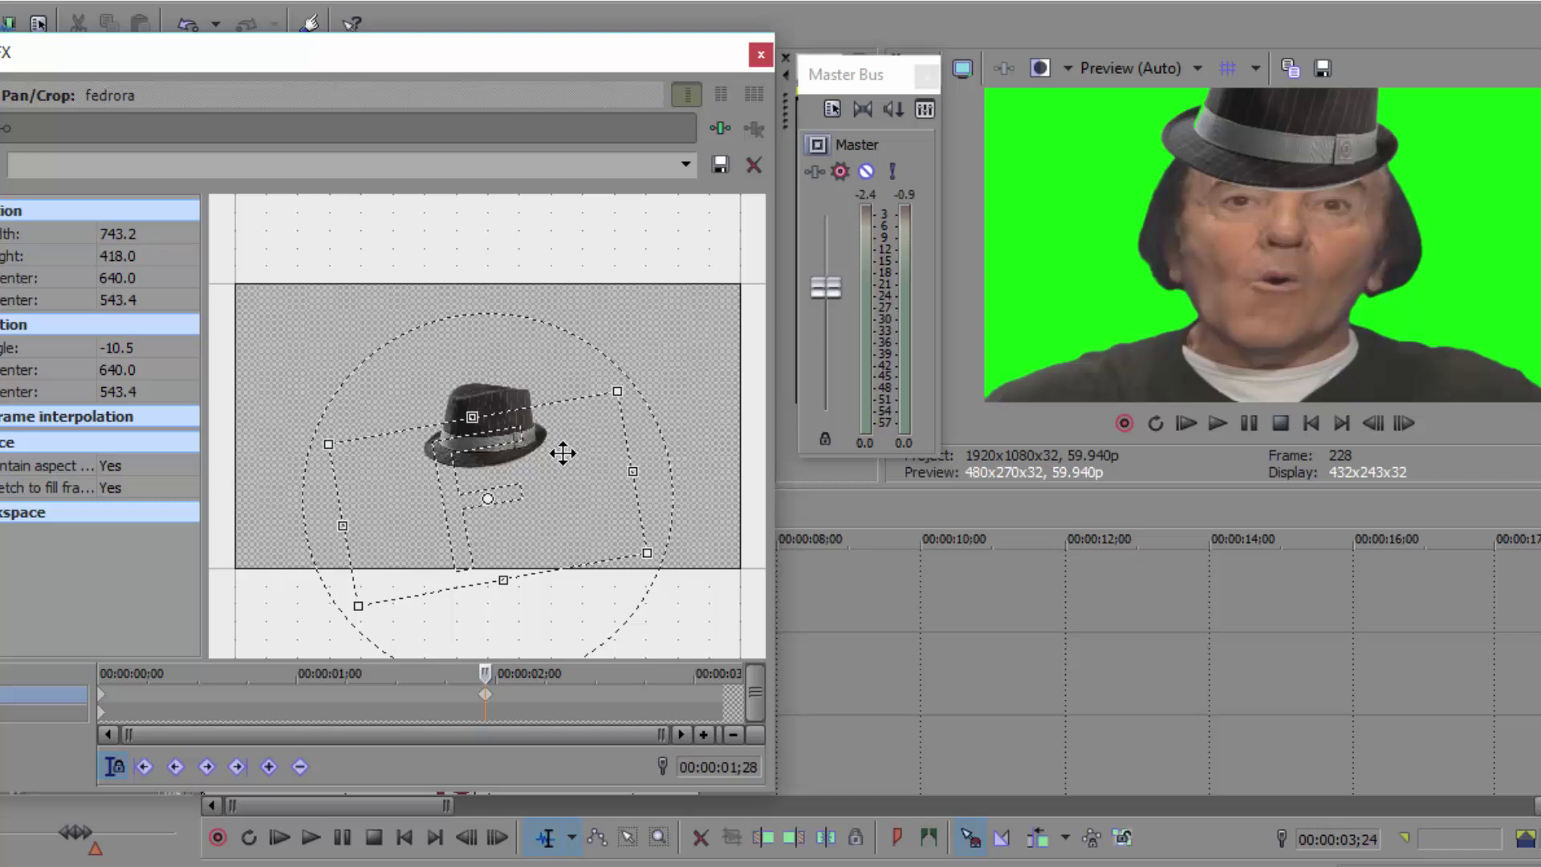
left_click_drag(562, 453, 565, 459)
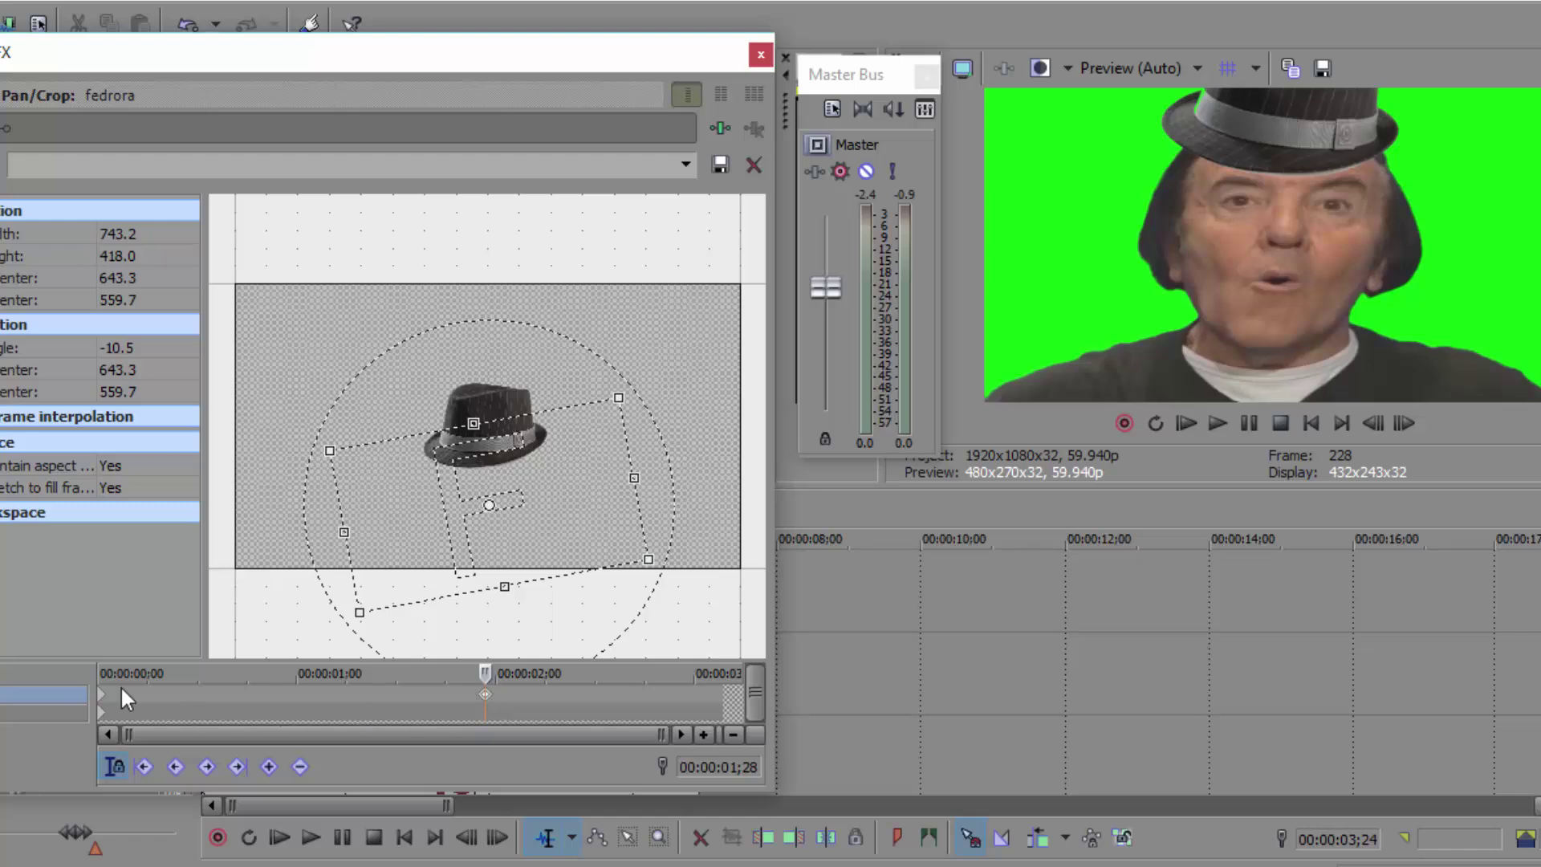
Start the hat off-screen below the frame at 0;00 and set it on the head at 1;16.
left_click(107, 703)
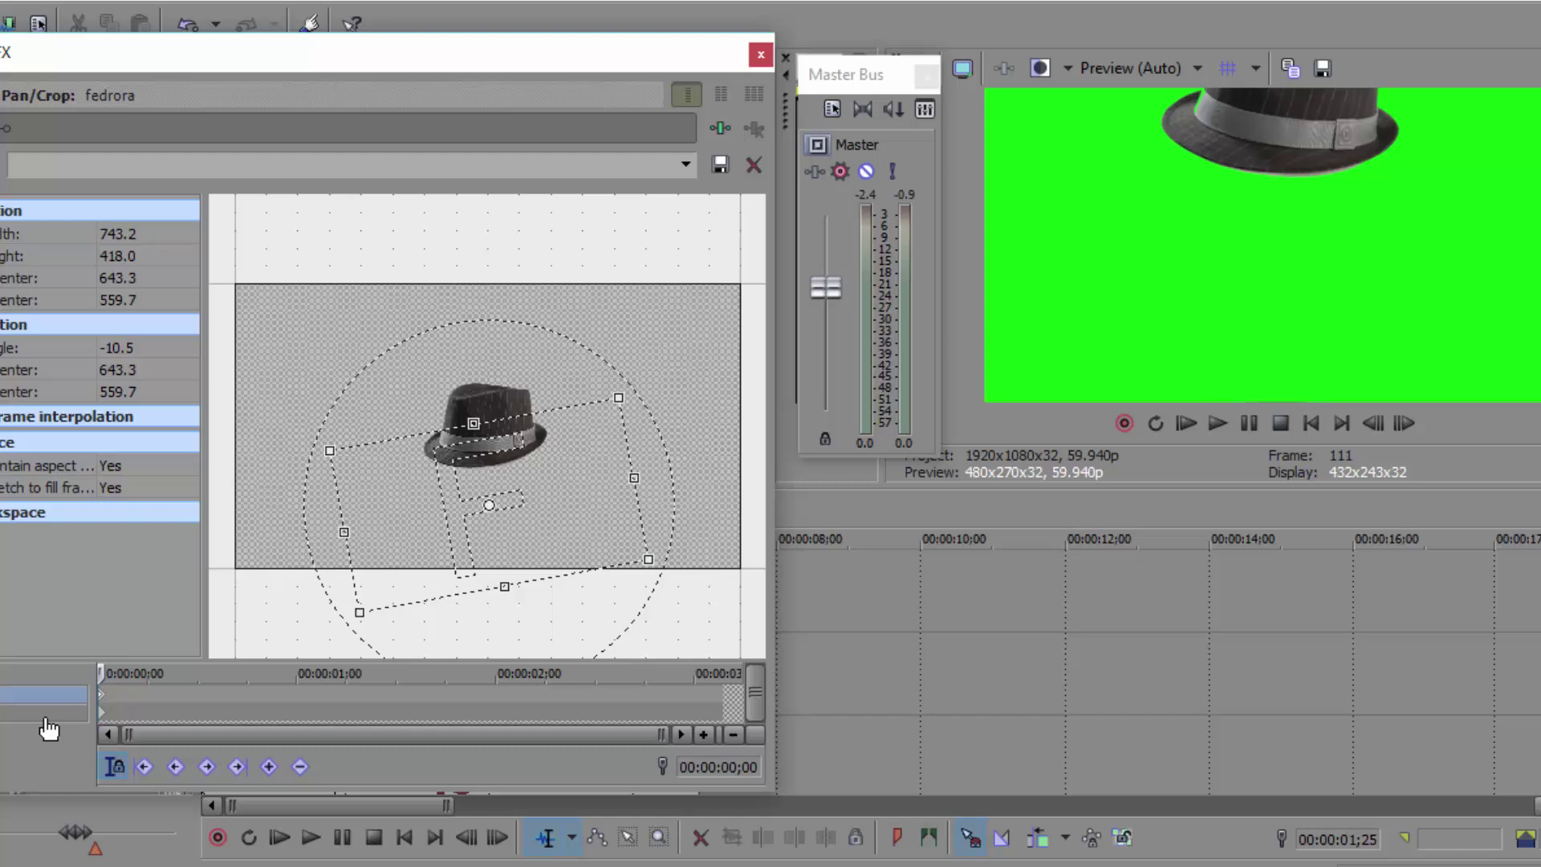
left_click_drag(533, 548, 518, 342)
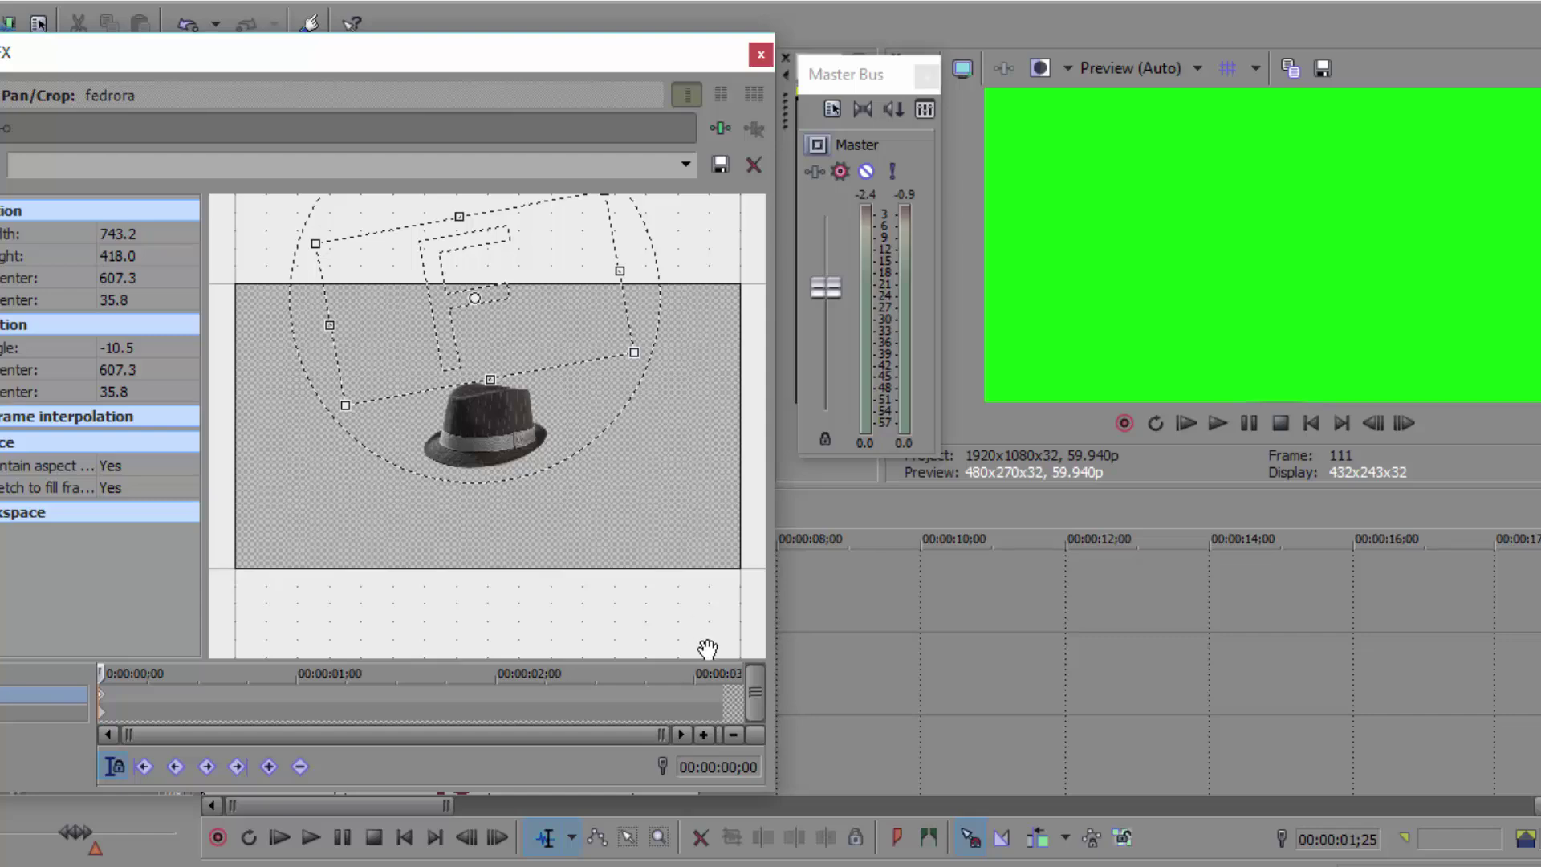
left_click(759, 54)
left_click(1404, 423)
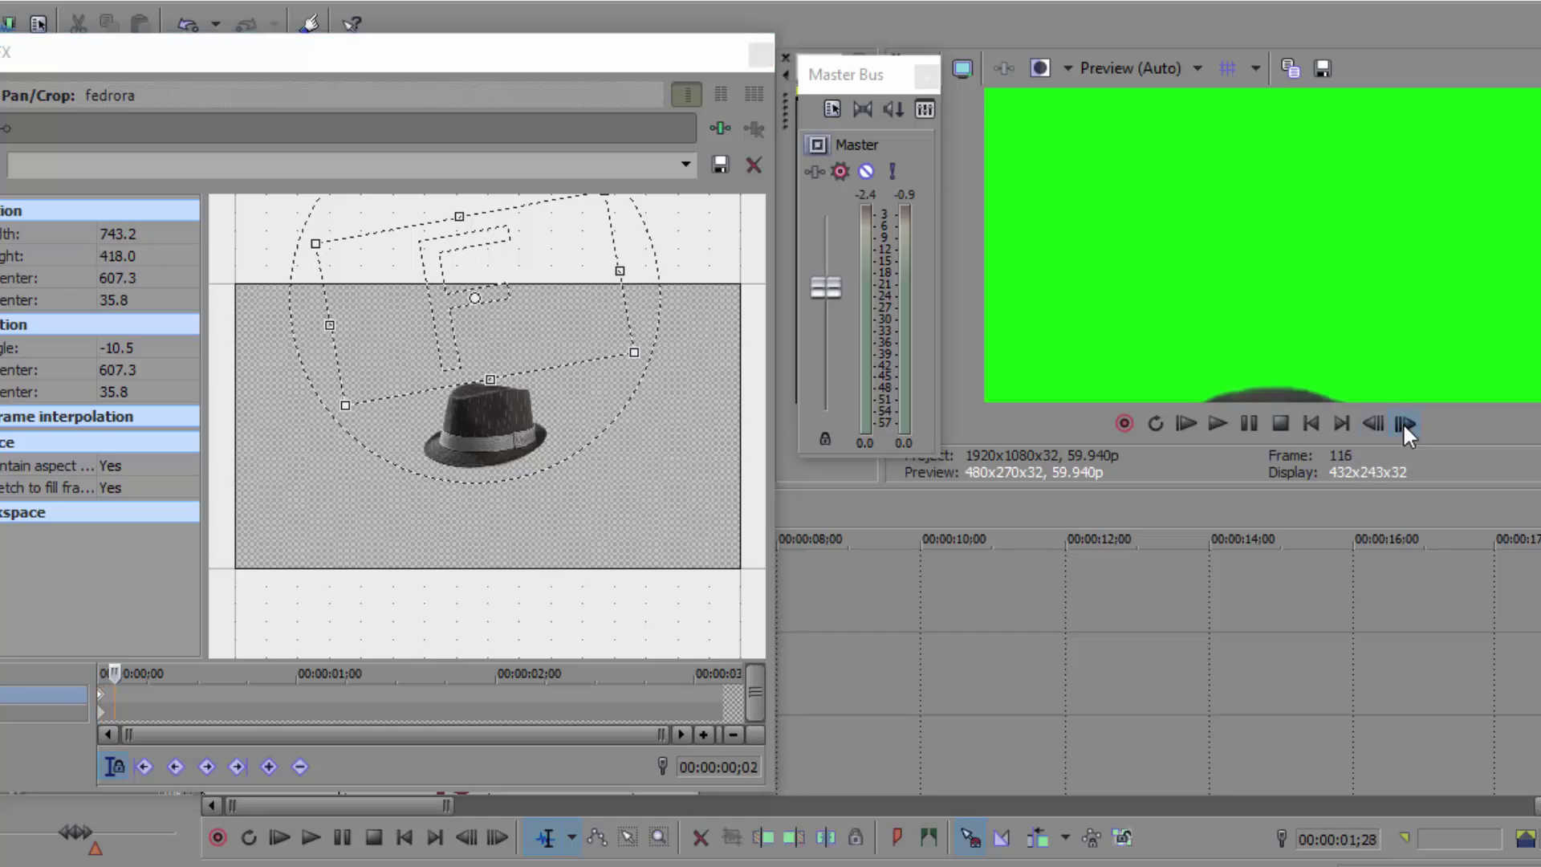
left_click_drag(1403, 422, 1379, 422)
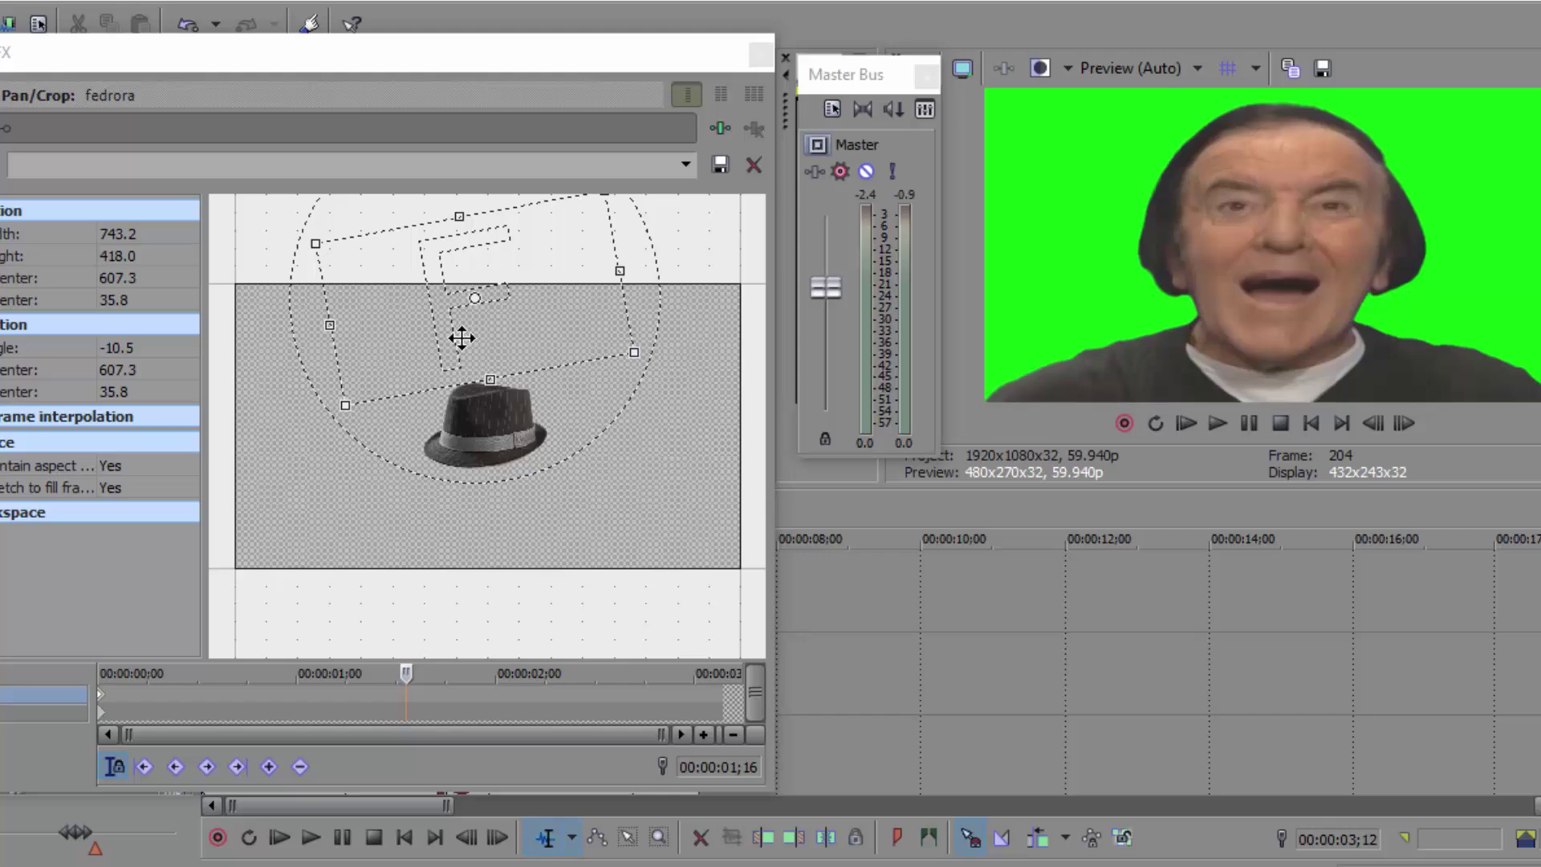
left_click_drag(537, 330, 552, 532)
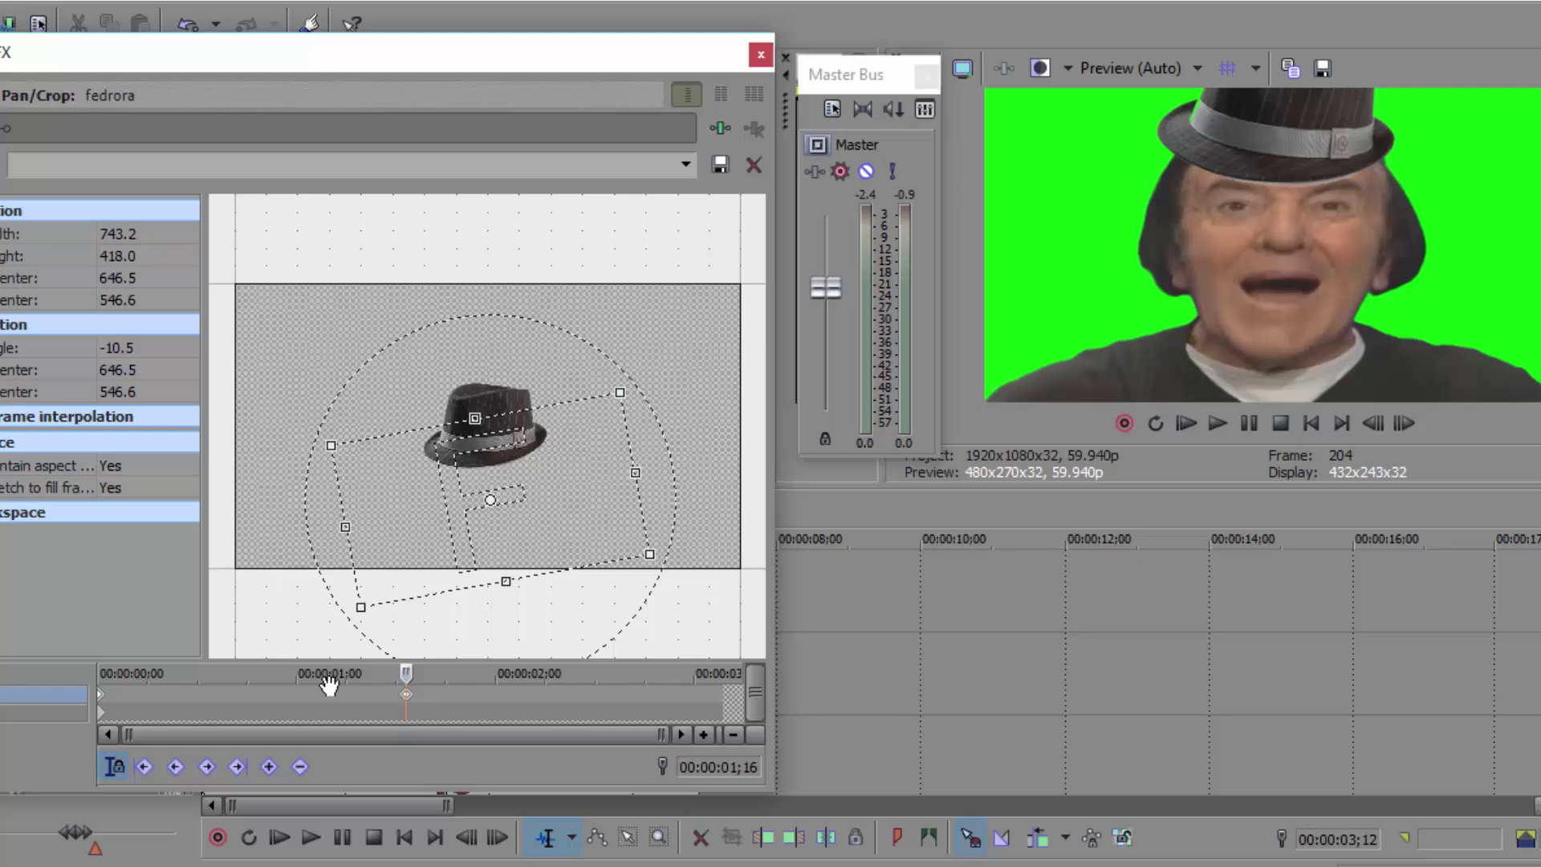
Add in-between keyframes around 0;14 and 0;25 that raise the hat partway up.
left_click_drag(411, 672, 267, 692)
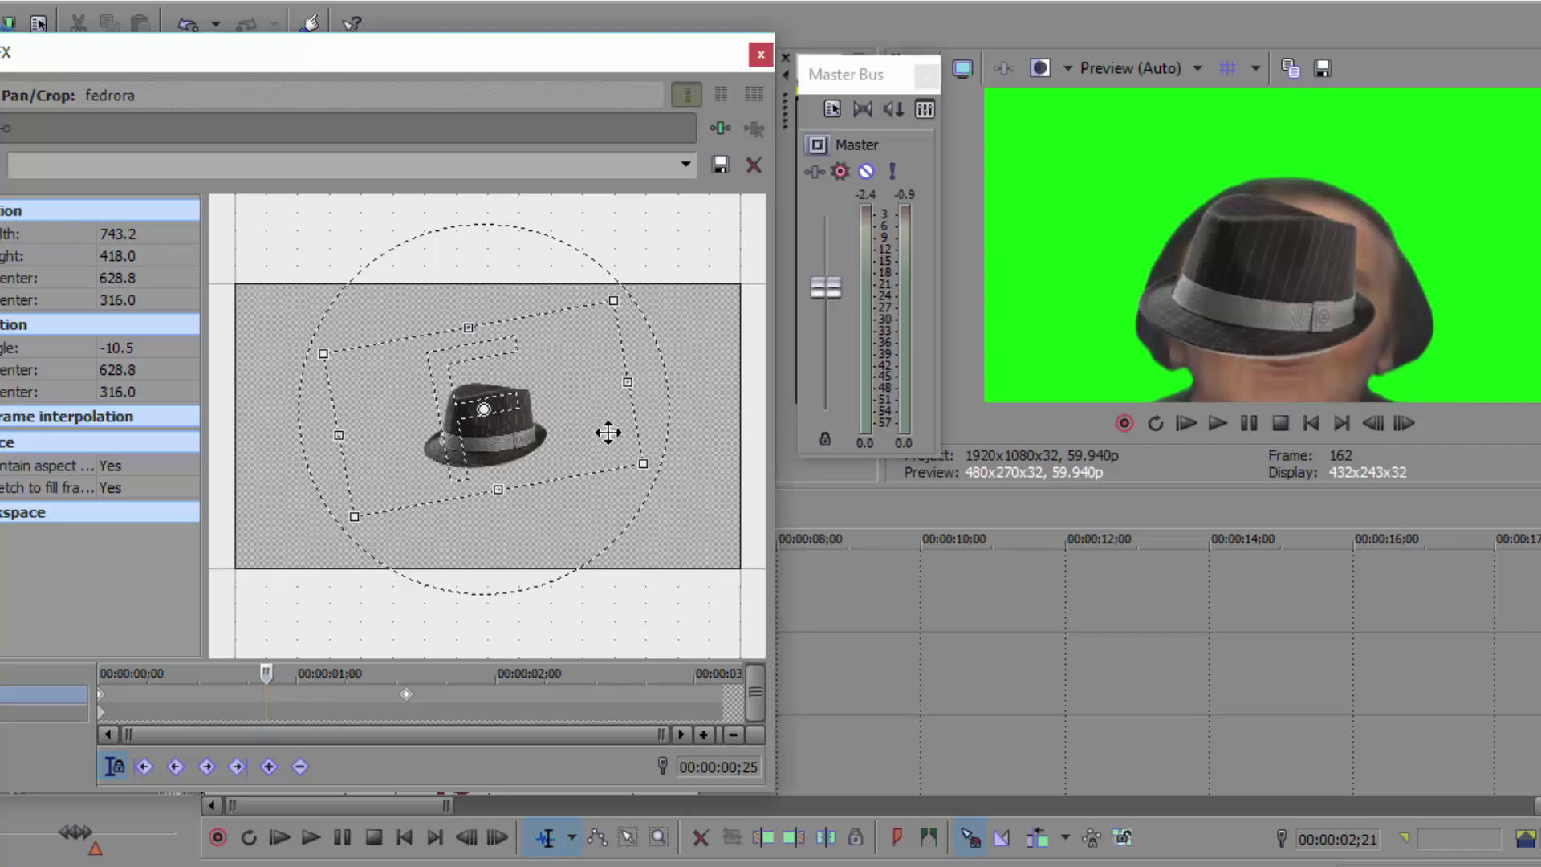
left_click_drag(567, 415, 564, 472)
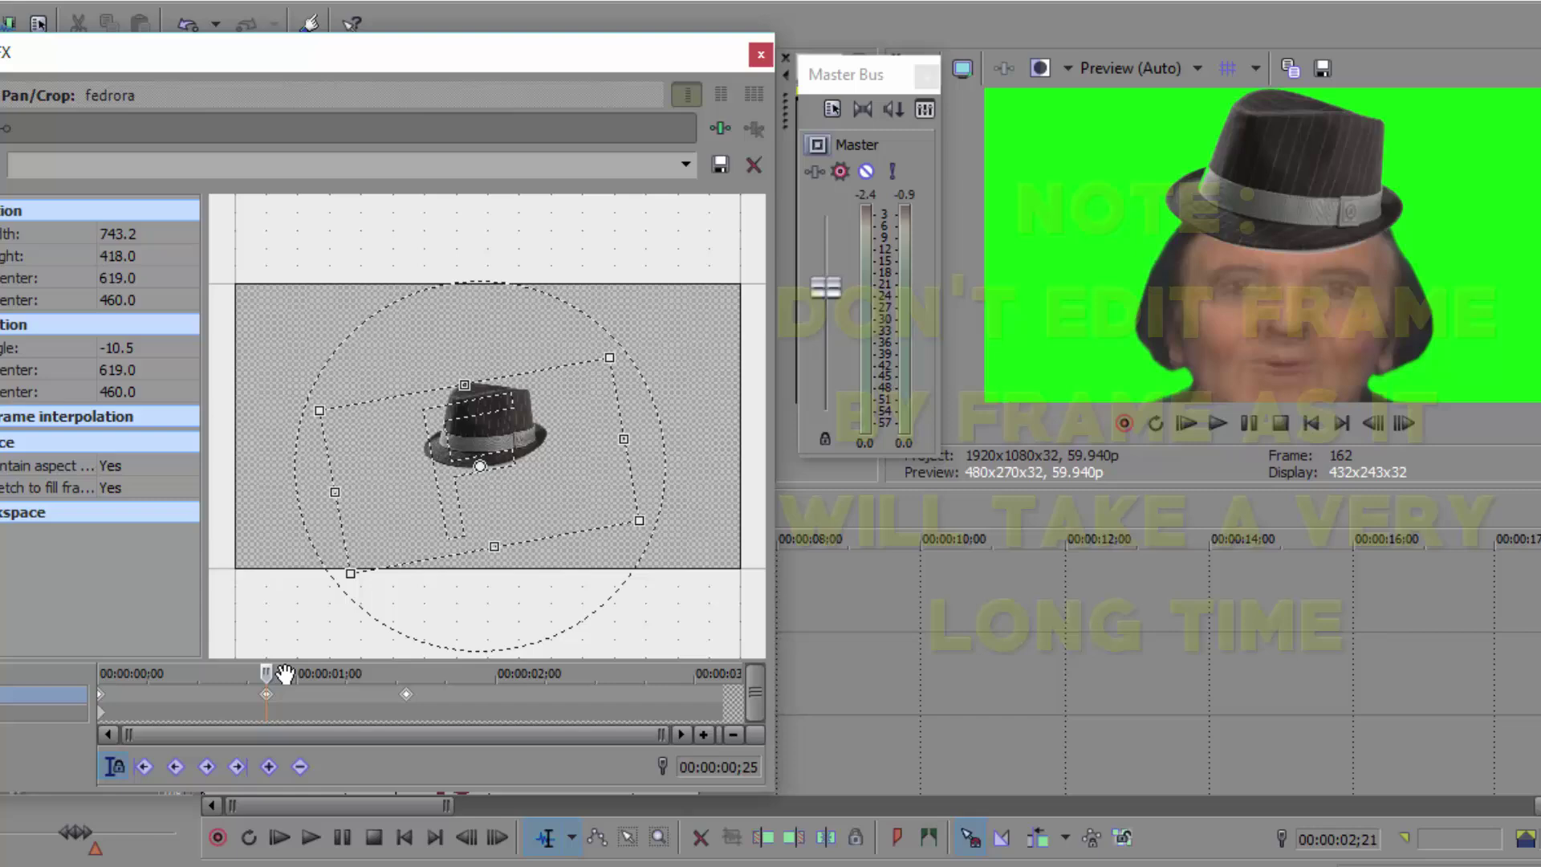
left_click_drag(266, 673, 193, 674)
left_click_drag(509, 428, 501, 445)
left_click_drag(198, 665, 464, 660)
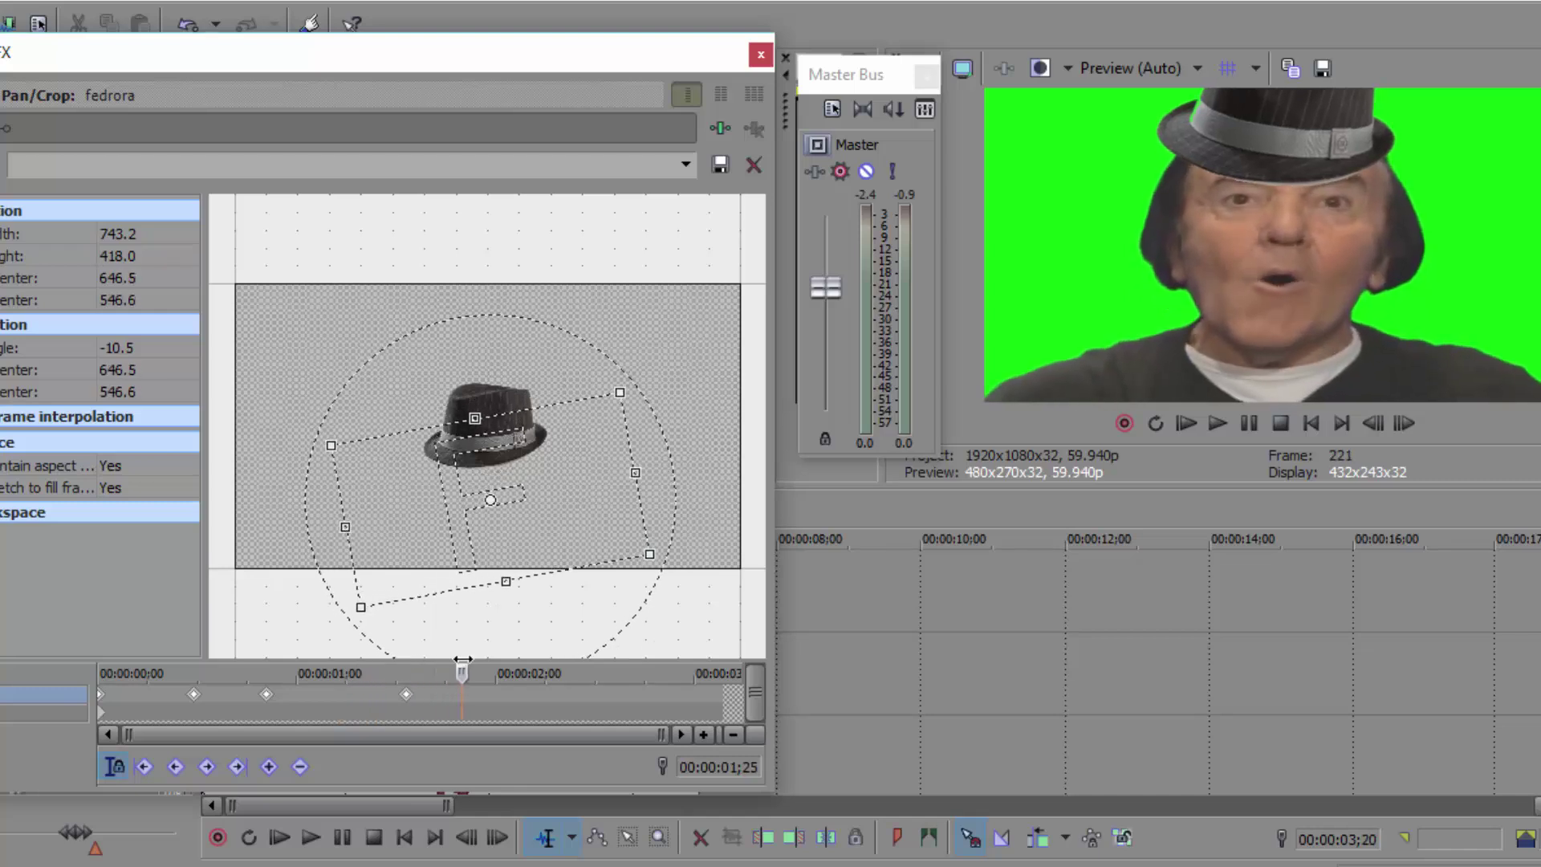
left_click(408, 695)
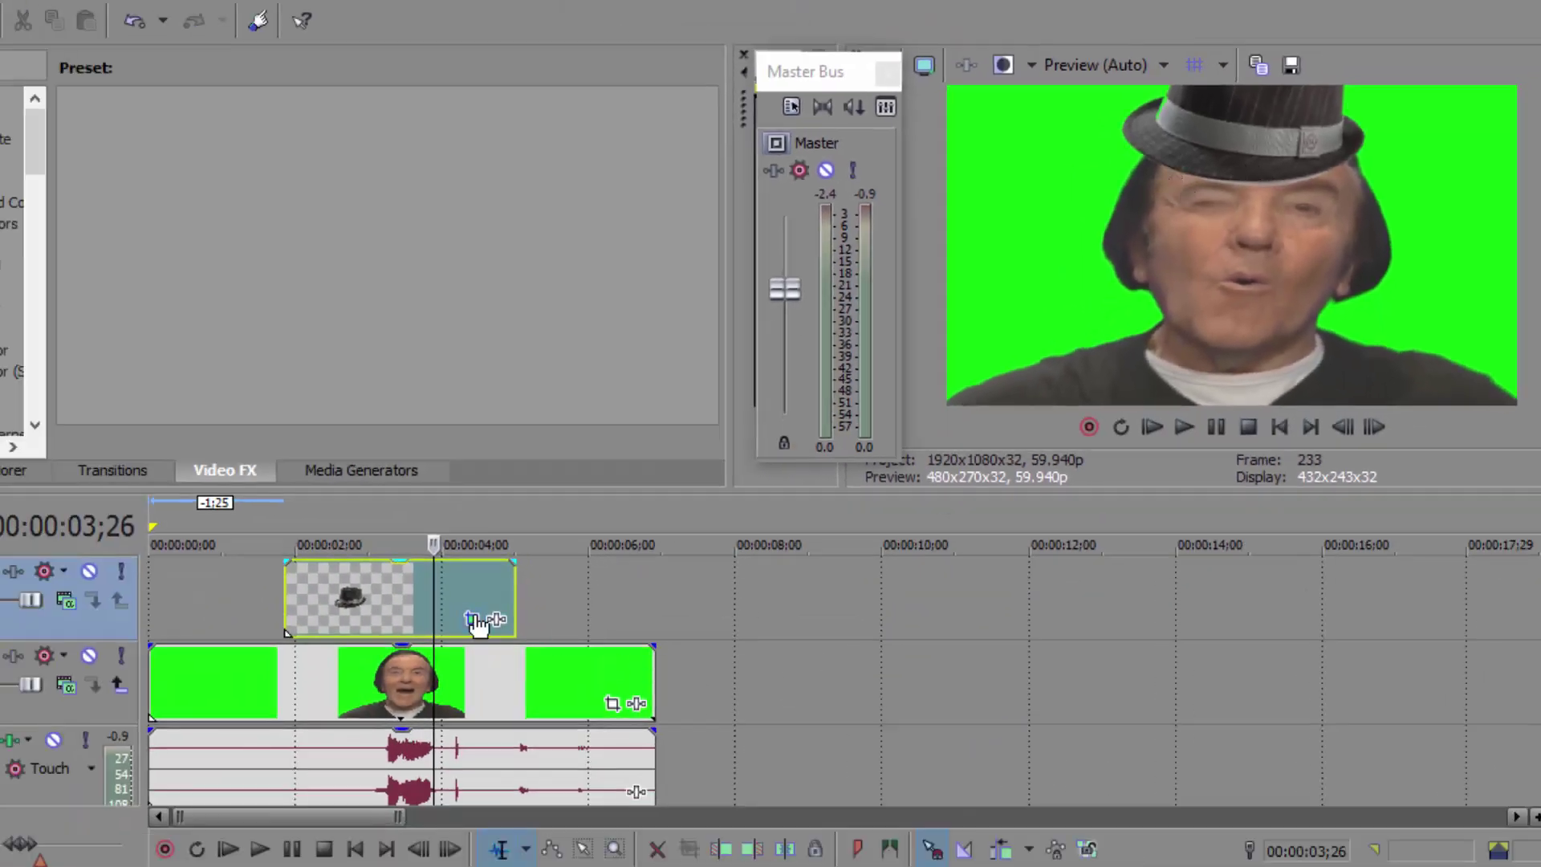
Adjust the hat's position at 0;09 in Pan/Crop, then close the Pan/Crop window.
left_click(472, 618)
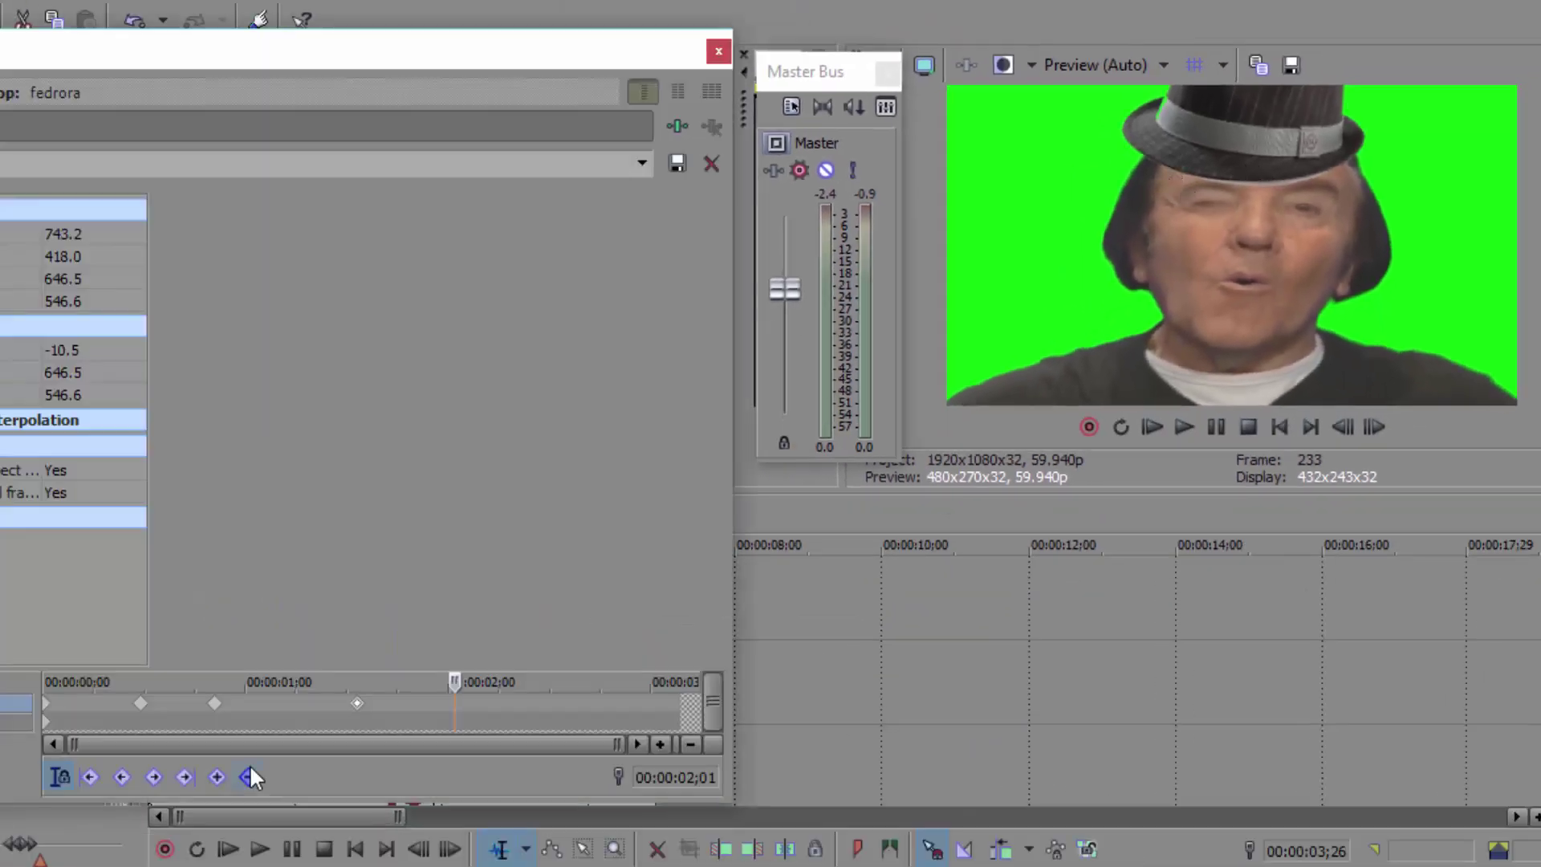
left_click(105, 700)
mouse_move(108, 681)
left_mouse_down()
mouse_move(88, 682)
mouse_move(103, 684)
left_mouse_up()
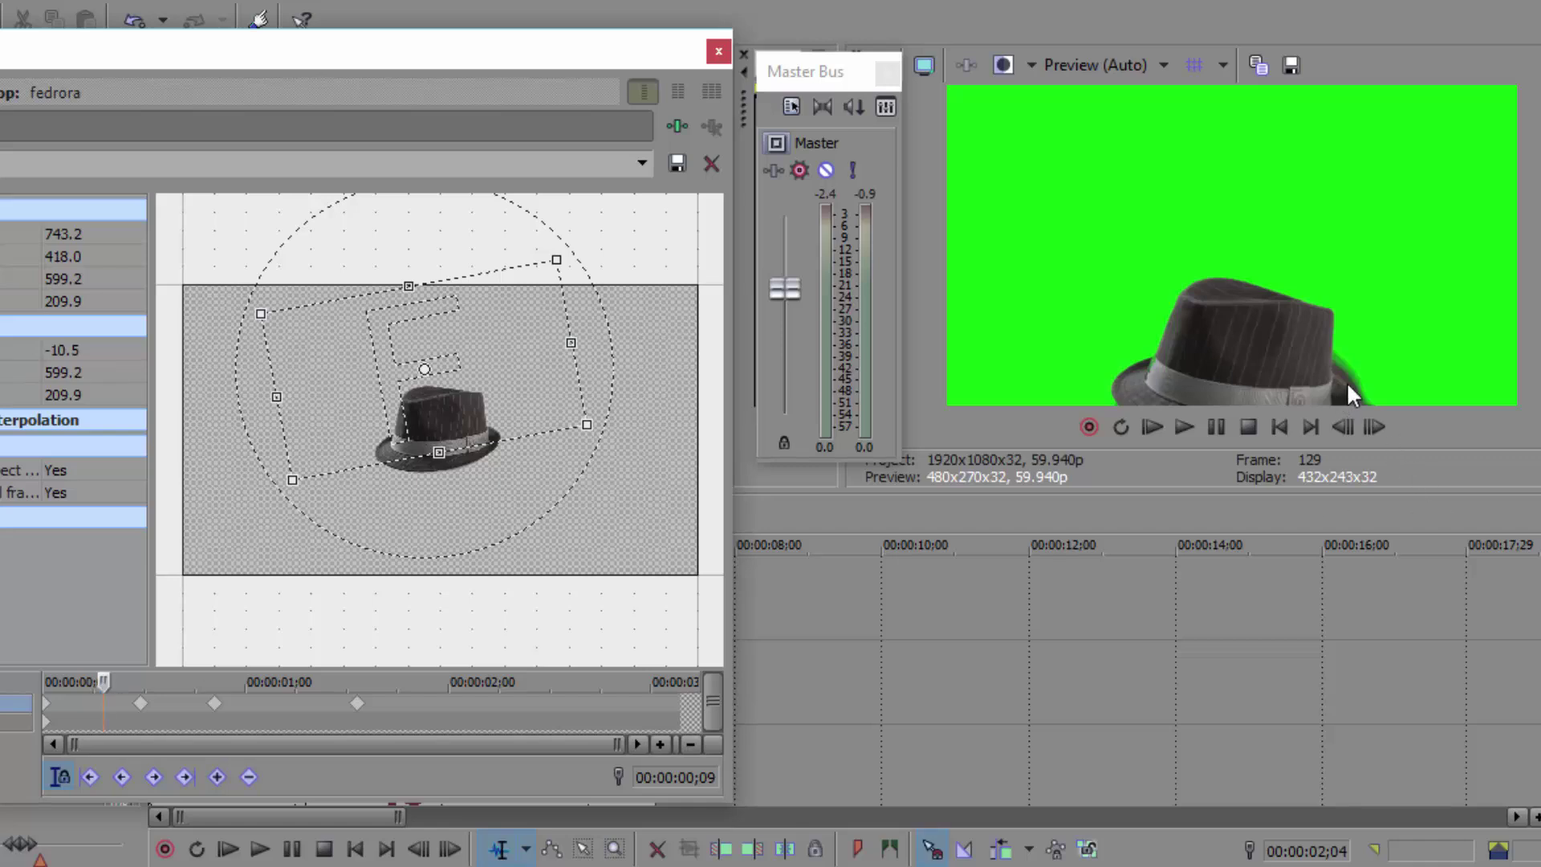
left_click_drag(516, 414, 511, 424)
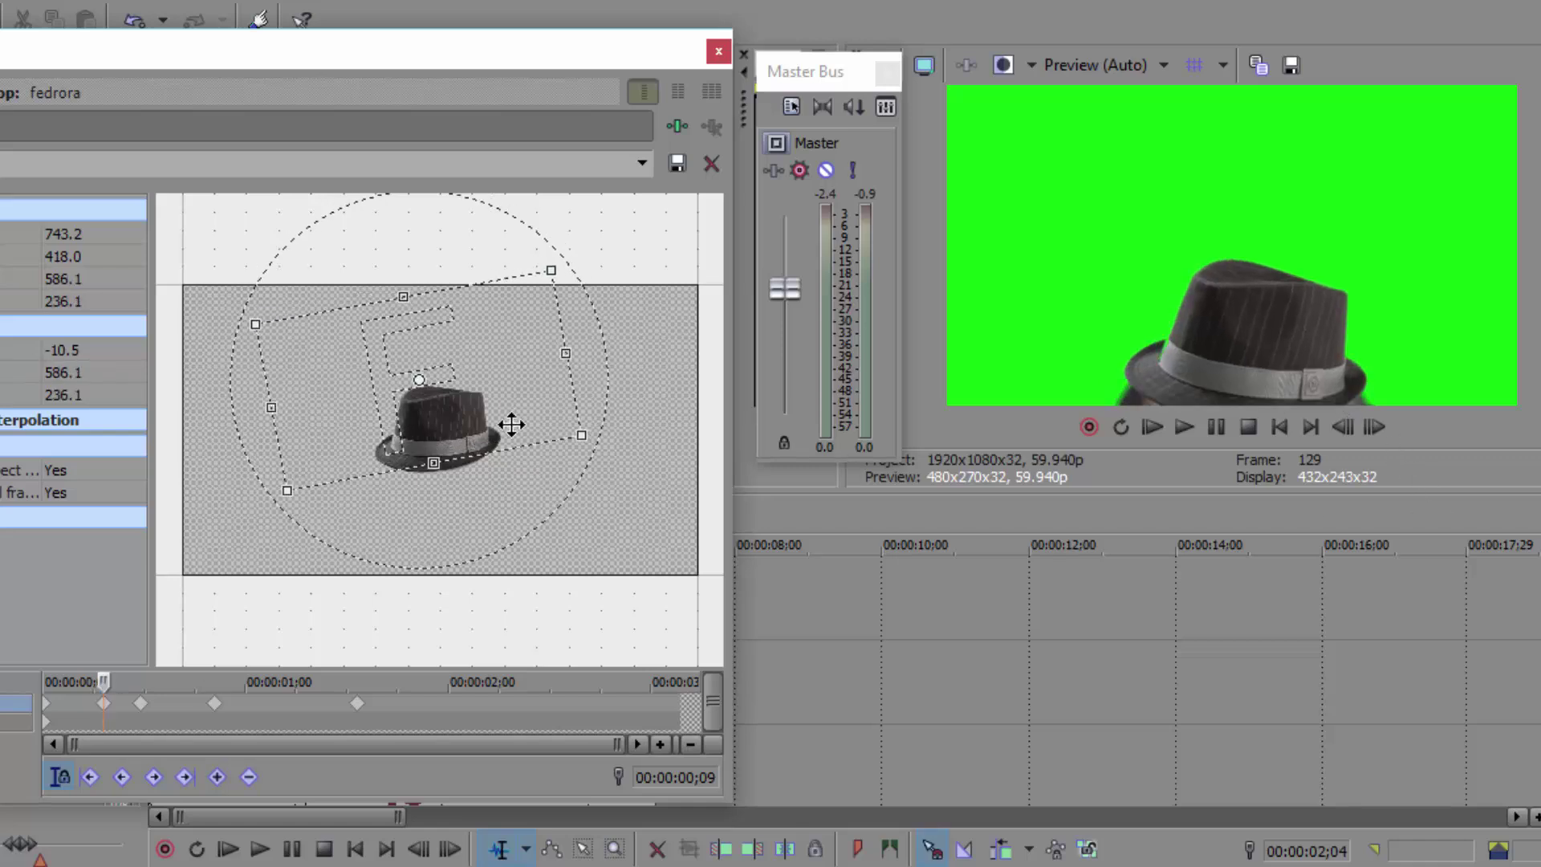
left_click(717, 53)
left_click(280, 611)
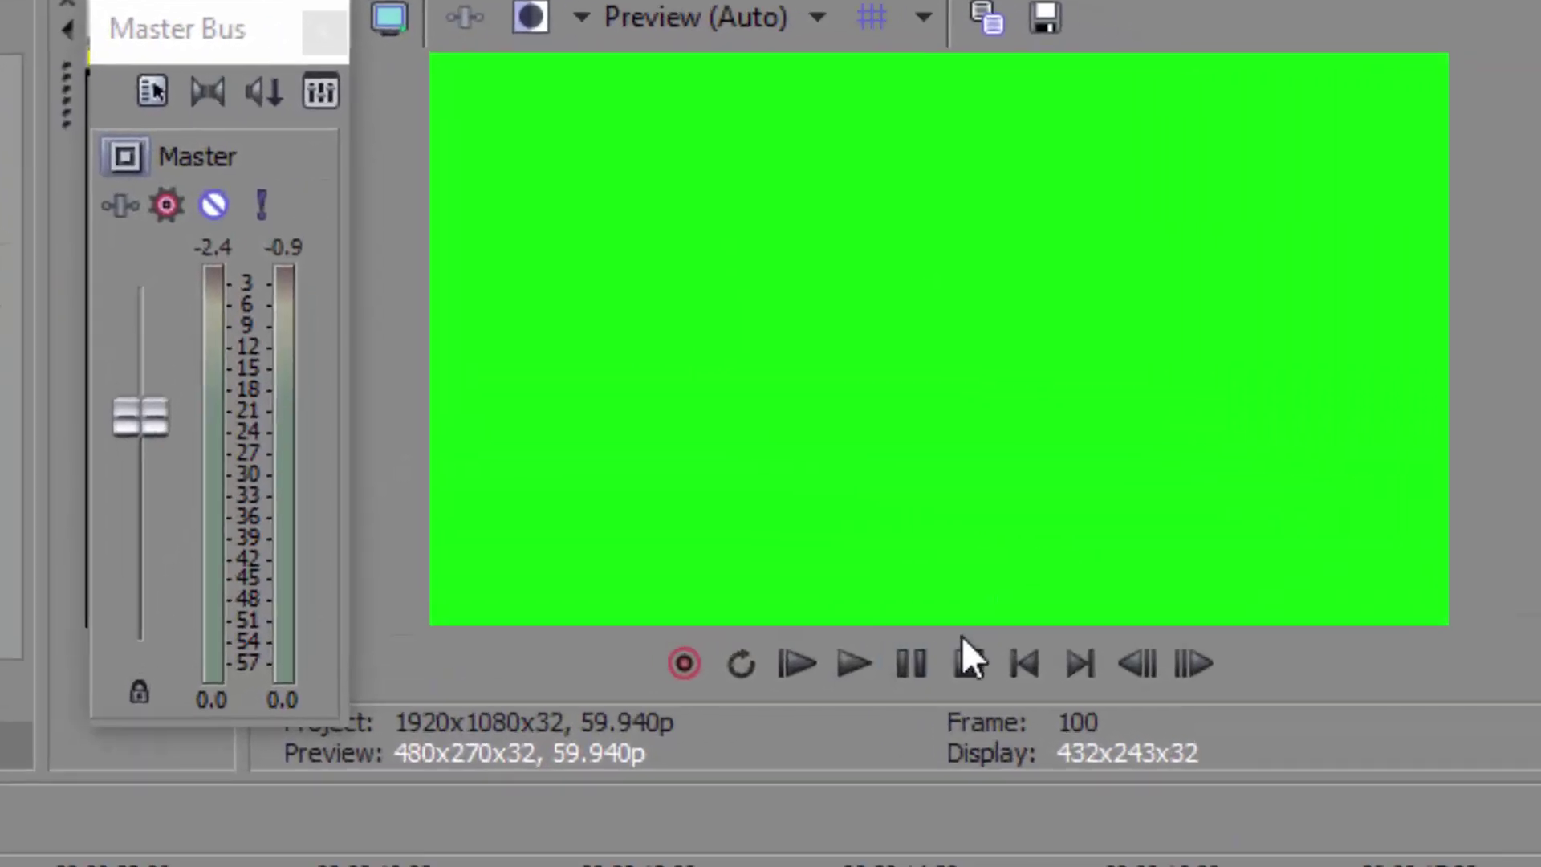
Play back the hat animation, then delete the hat clip from the top track.
left_click(1183, 426)
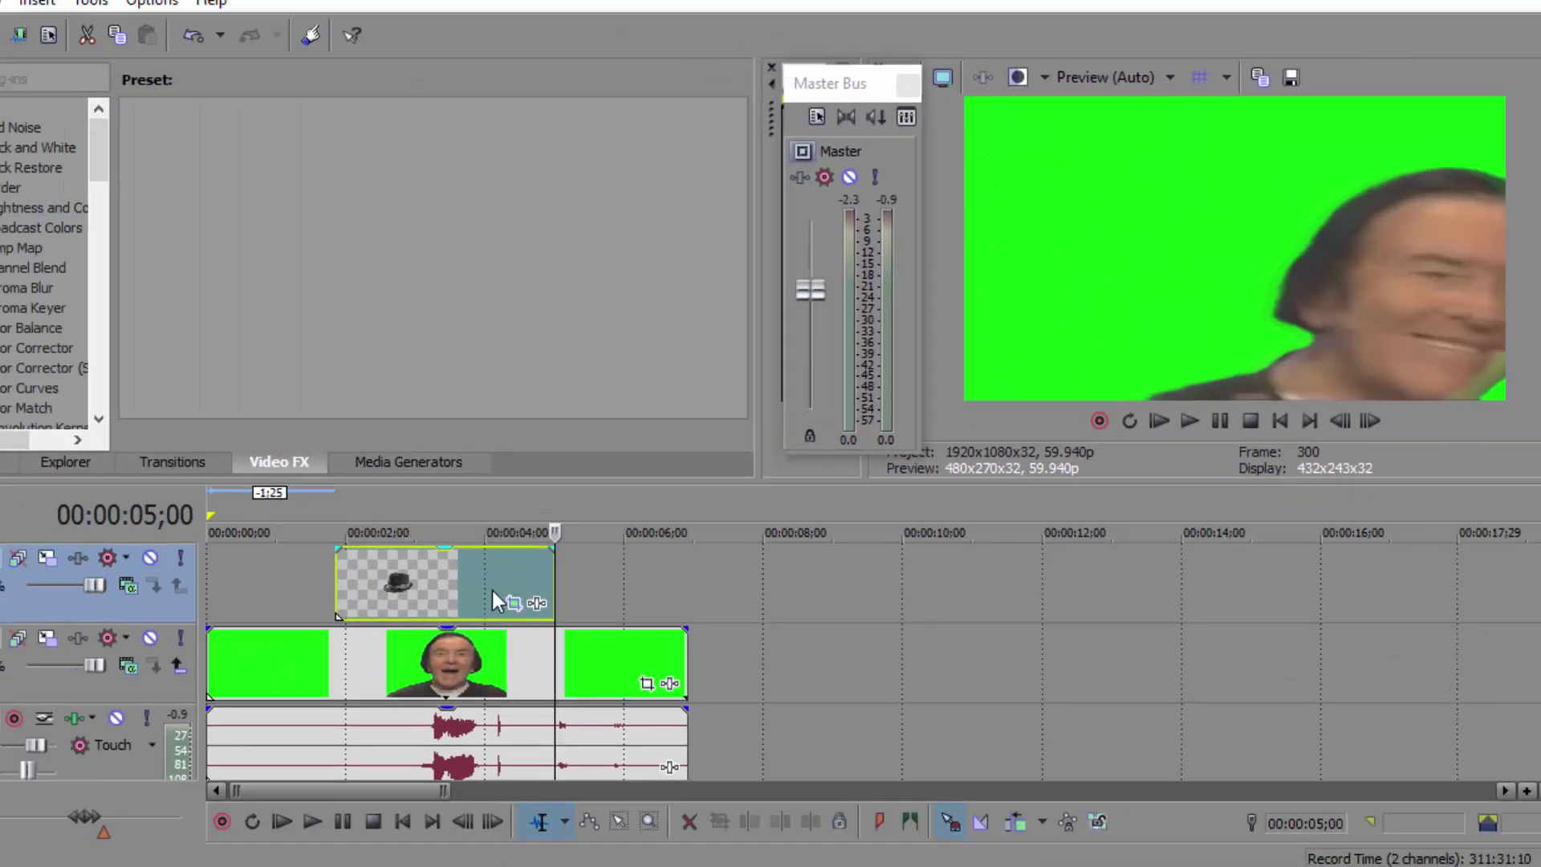
double_click(494, 602)
key("Delete")
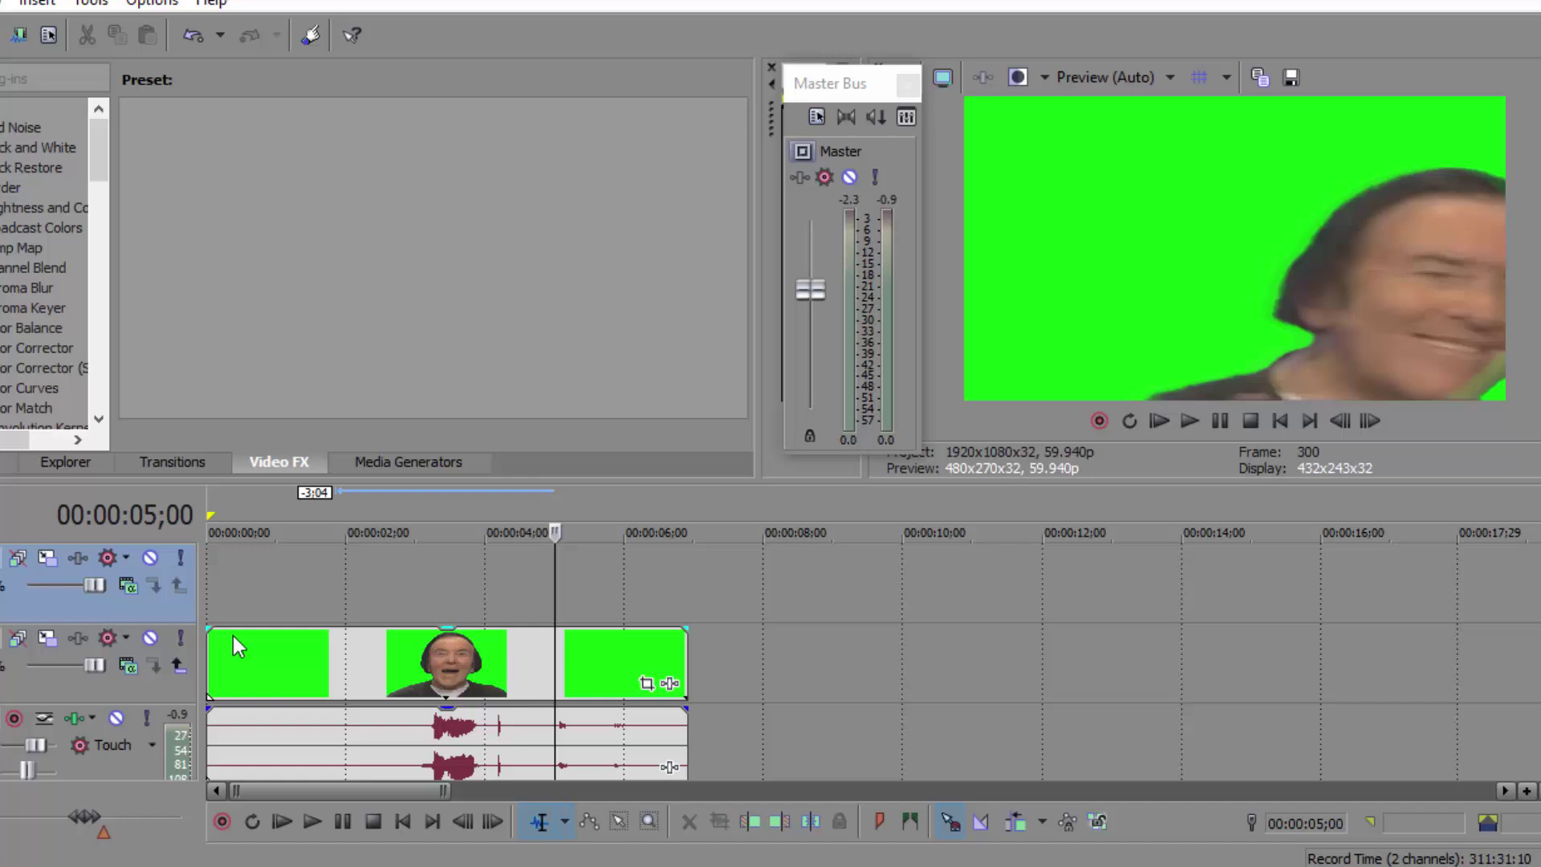
Preview the green-screen man's clip alone from about 2;23, then return to the Images folder.
left_click(218, 657)
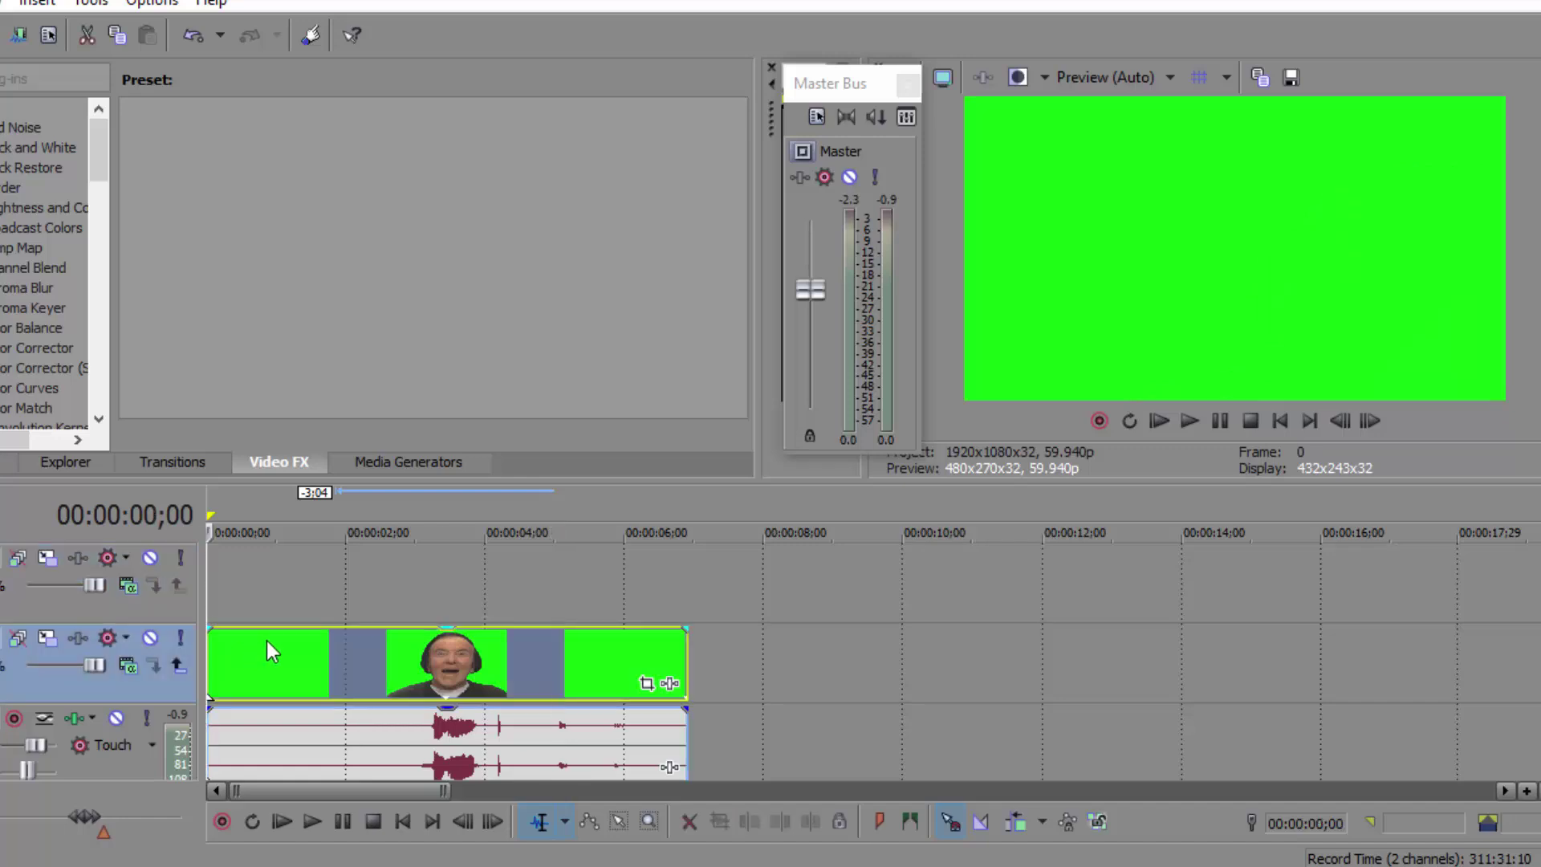
left_click(644, 684)
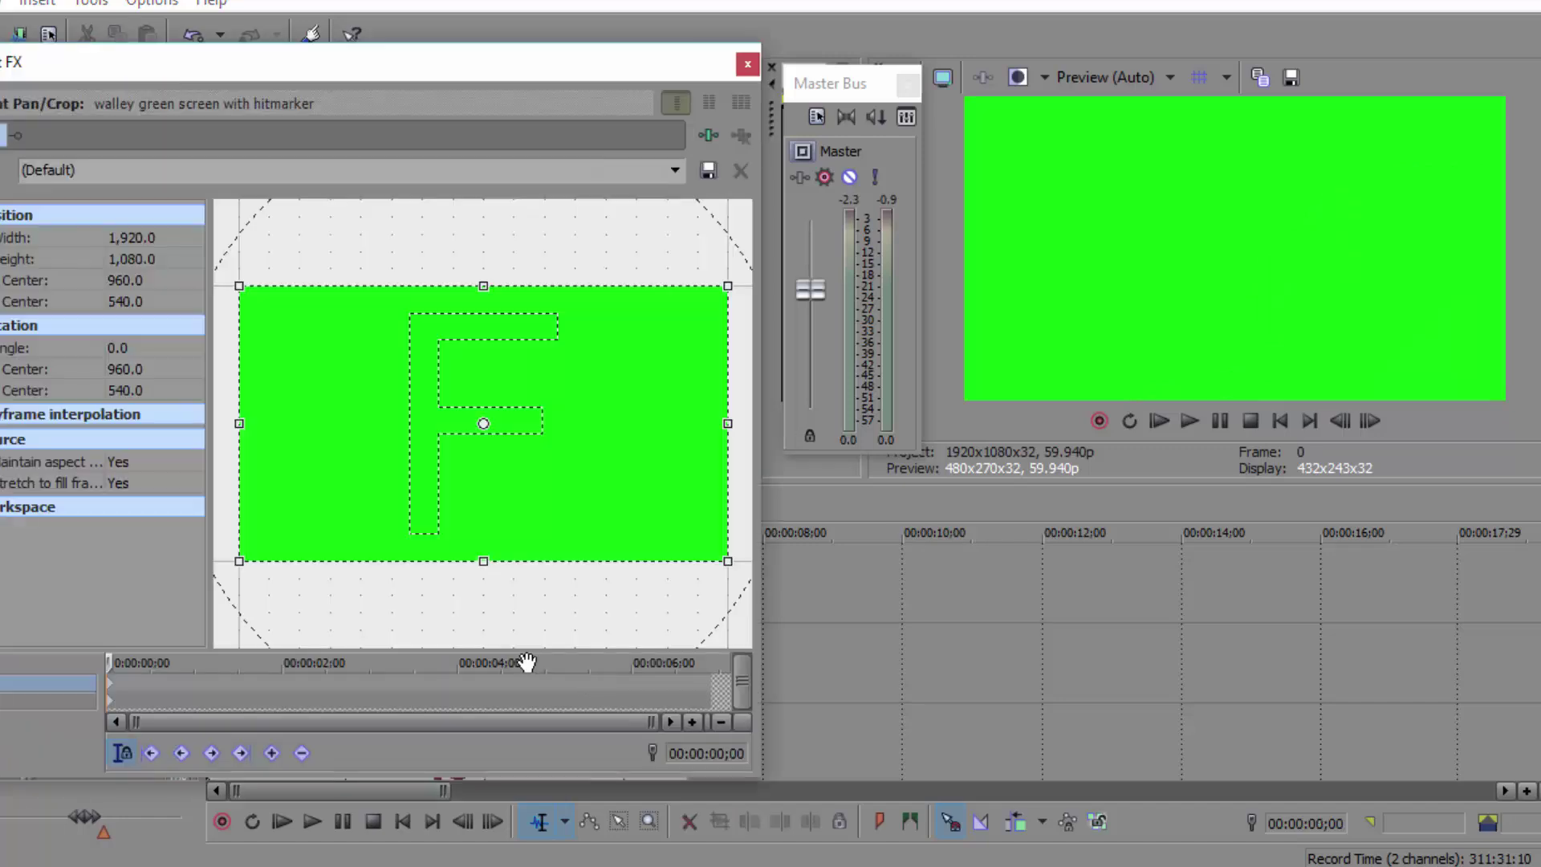
left_click(747, 64)
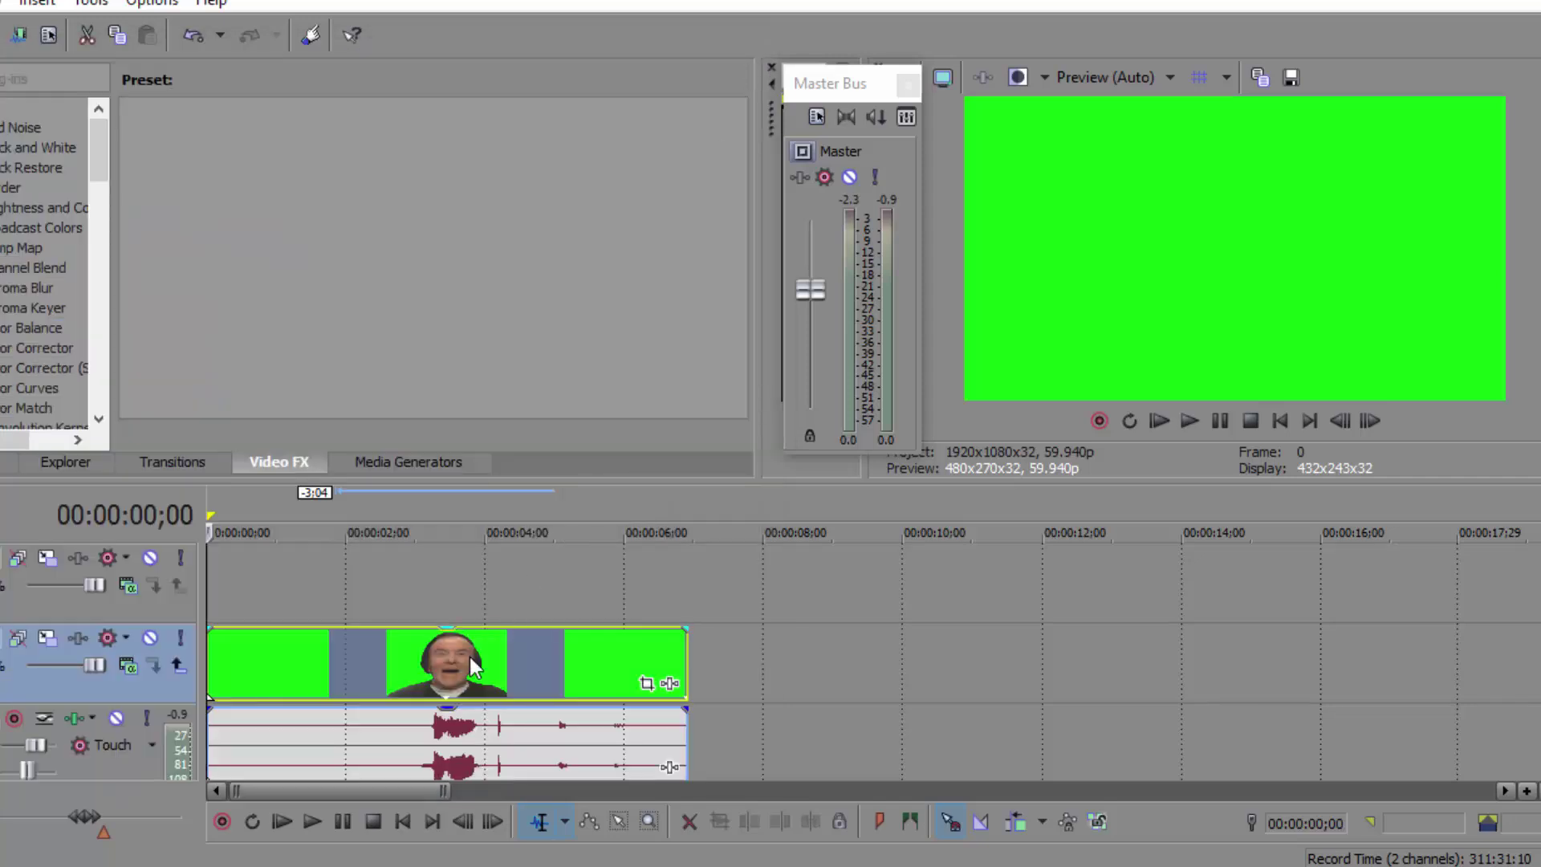
left_click(400, 562)
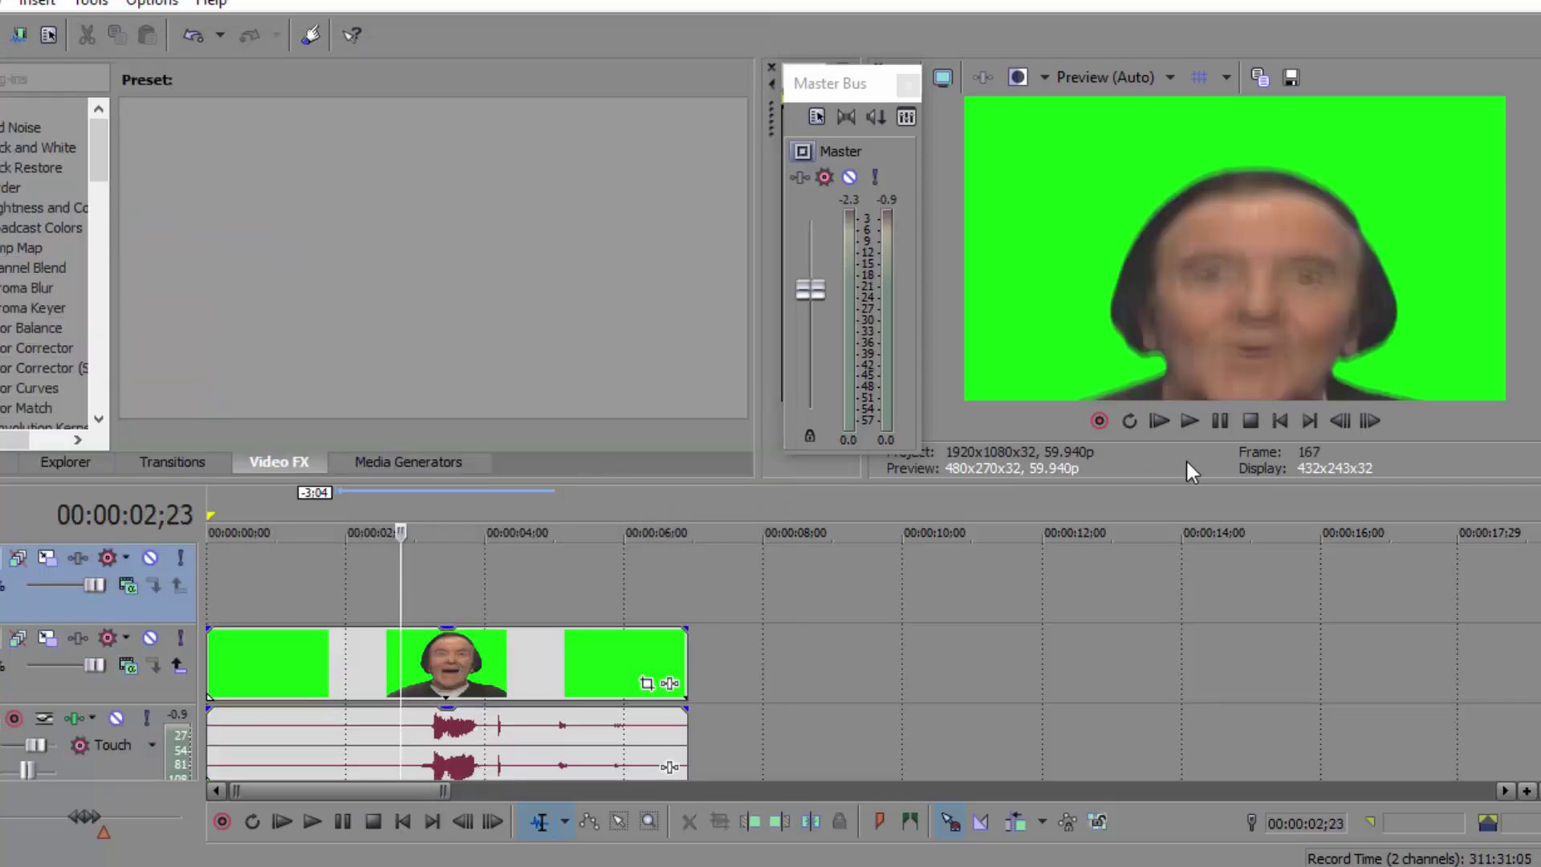
left_click(1200, 417)
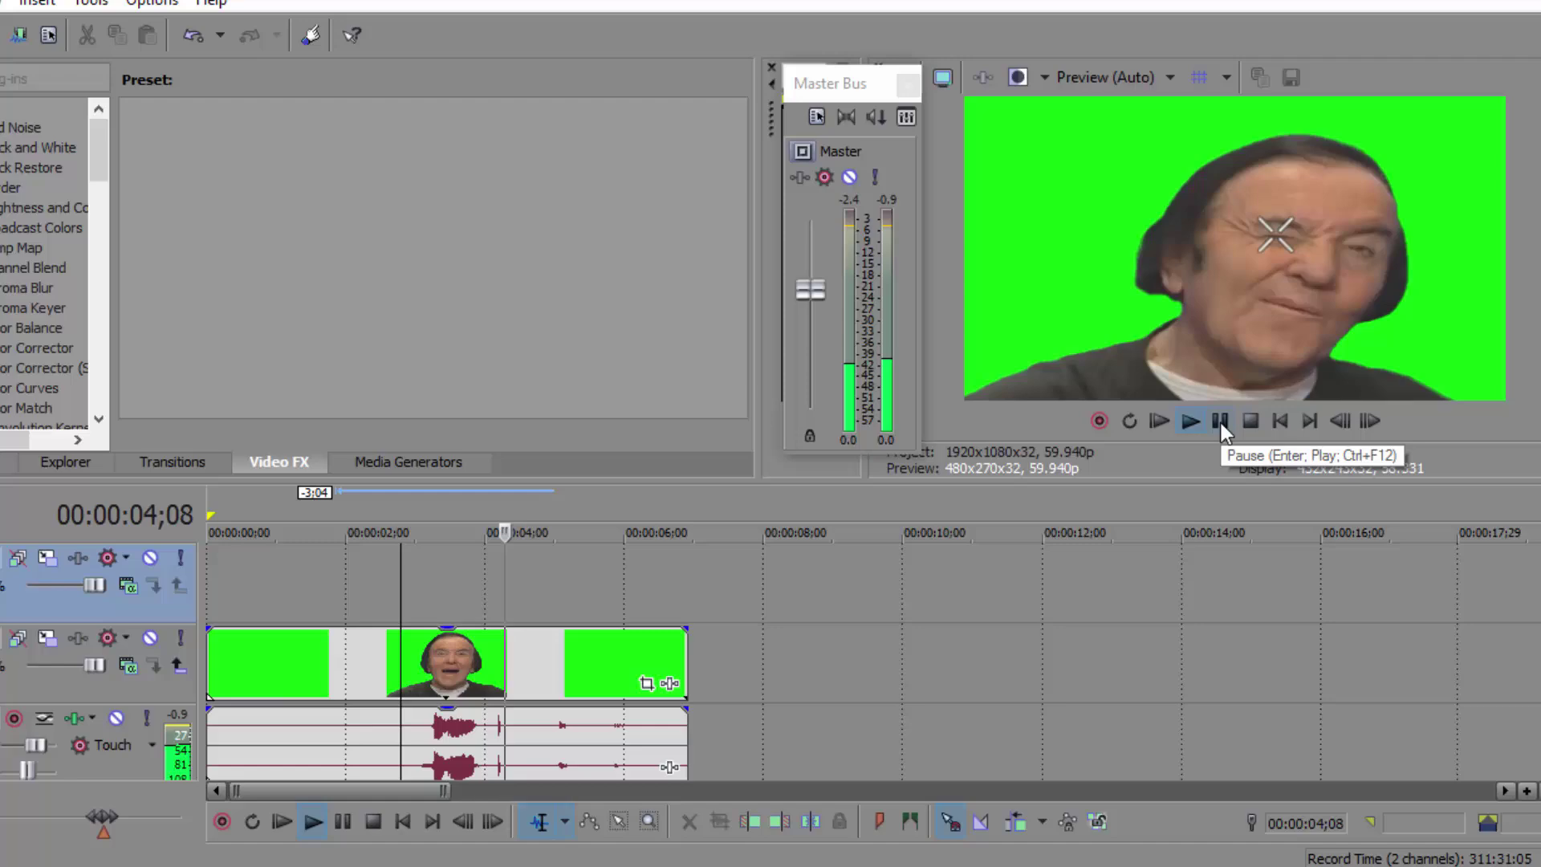
left_click(1220, 422)
left_click(496, 663)
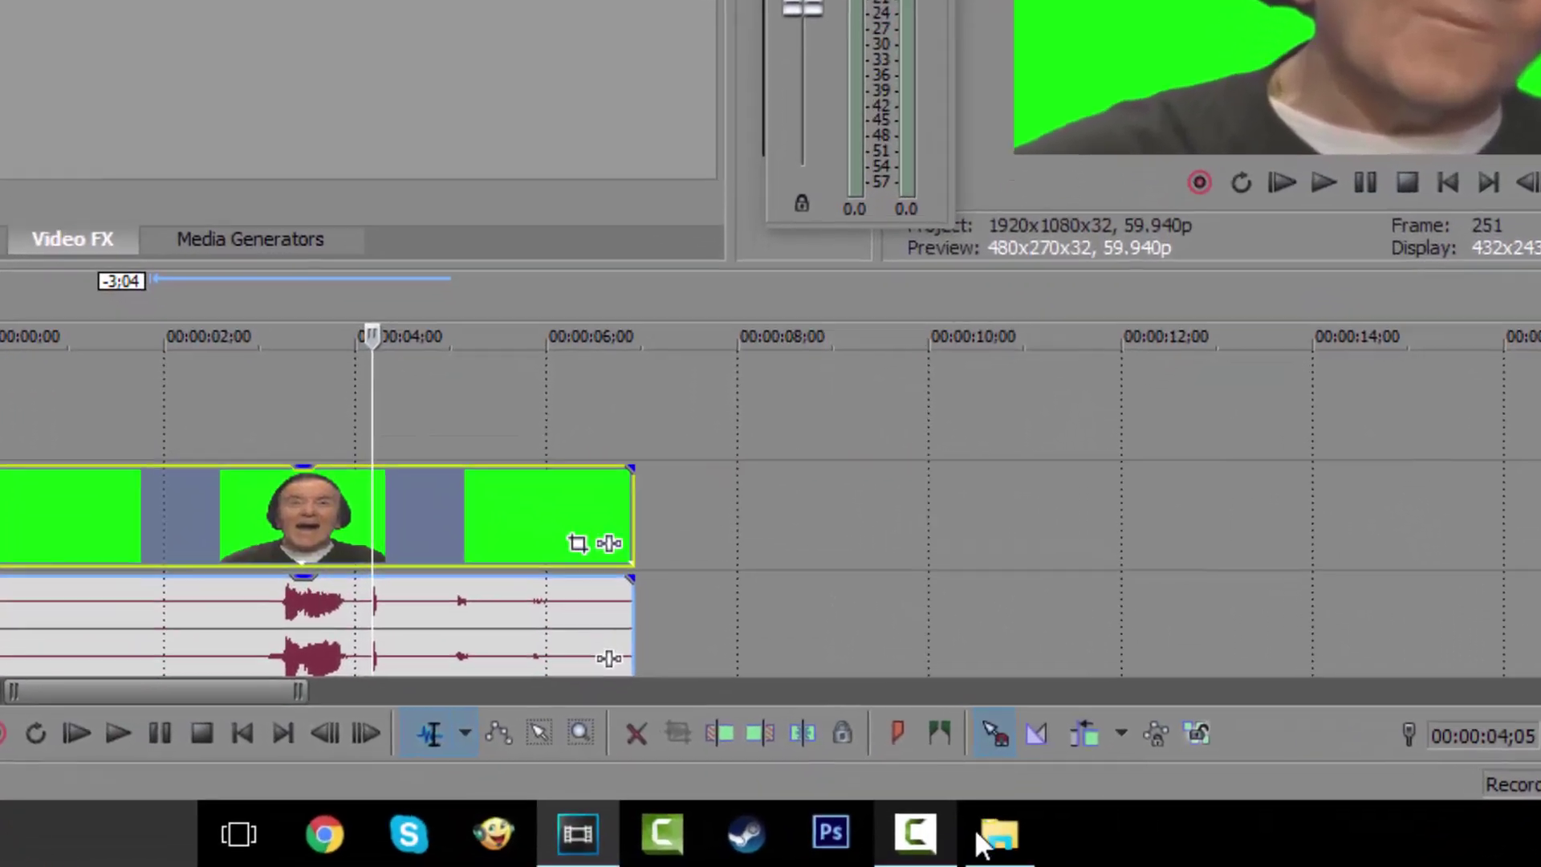
left_click(979, 834)
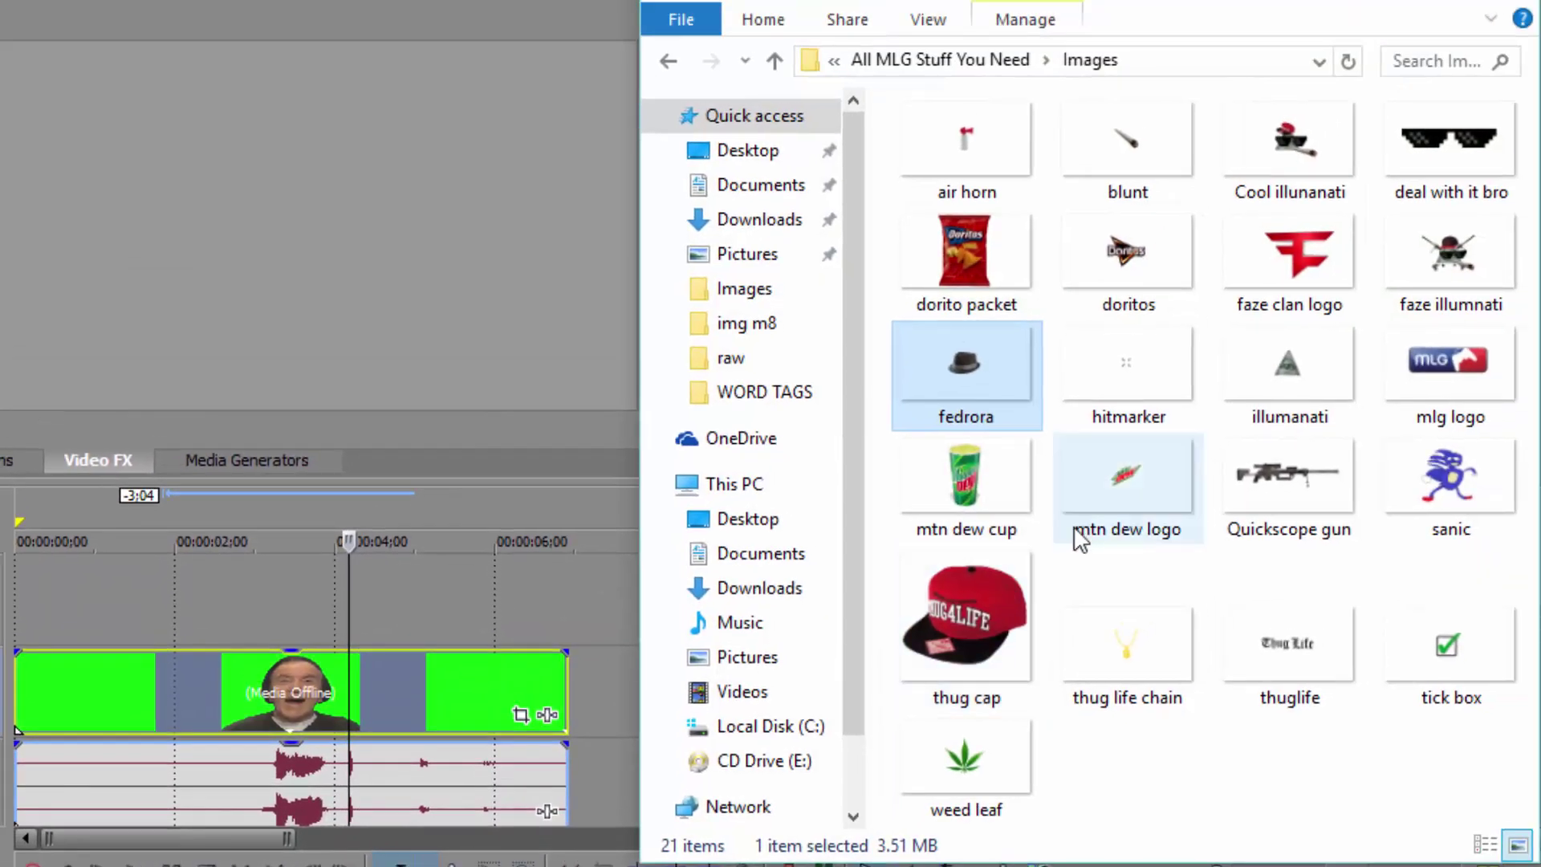
Drag the nice greenscreen file from the Green screens folder onto the Vegas timeline near 2 s.
left_click(967, 62)
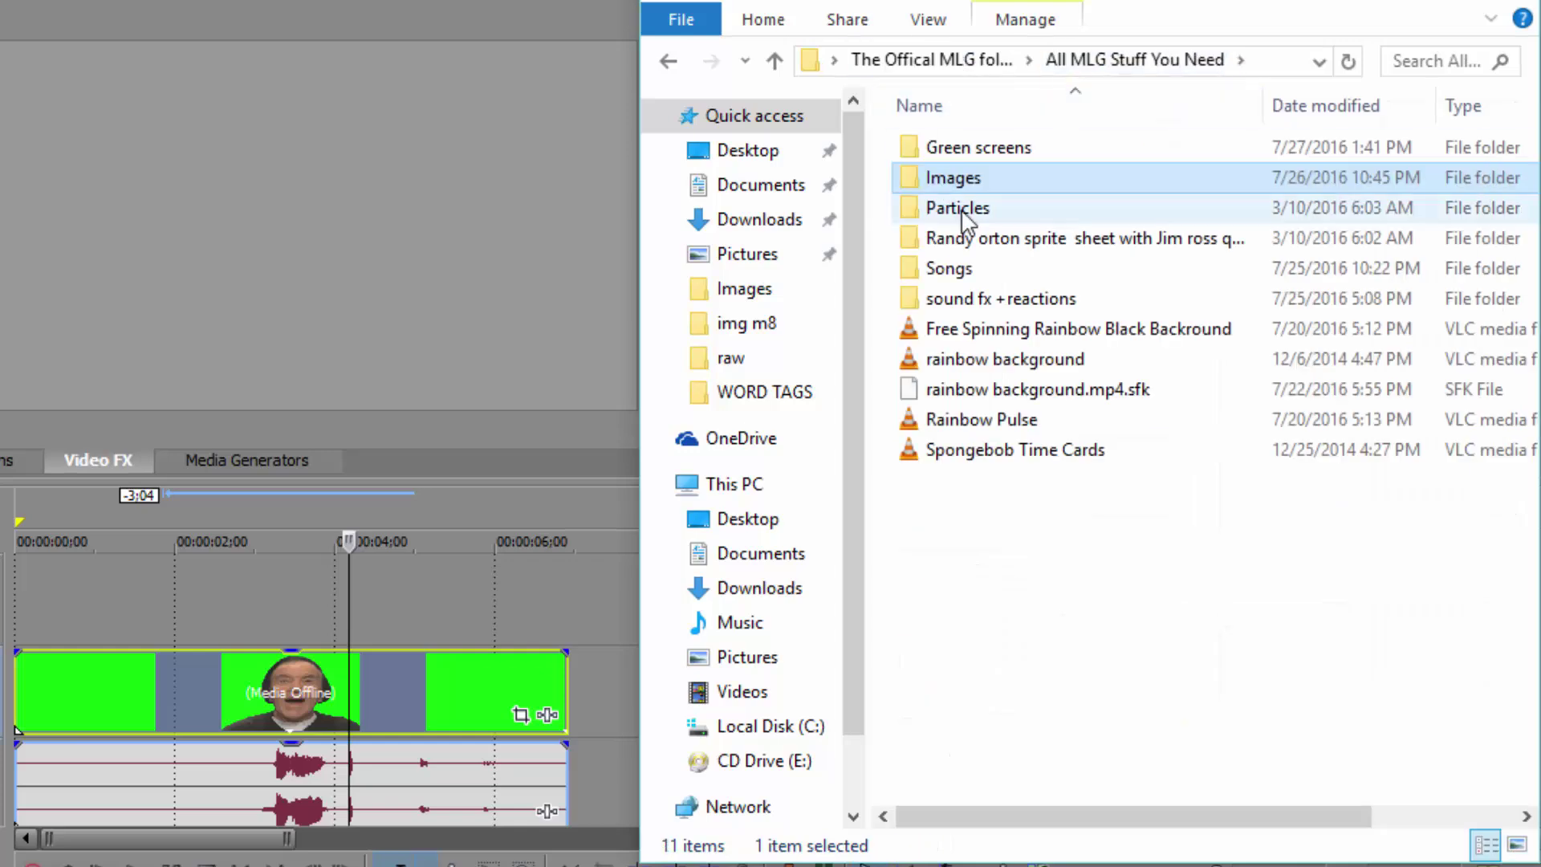
double_click(1049, 148)
scroll(1035, 497, "down", 5)
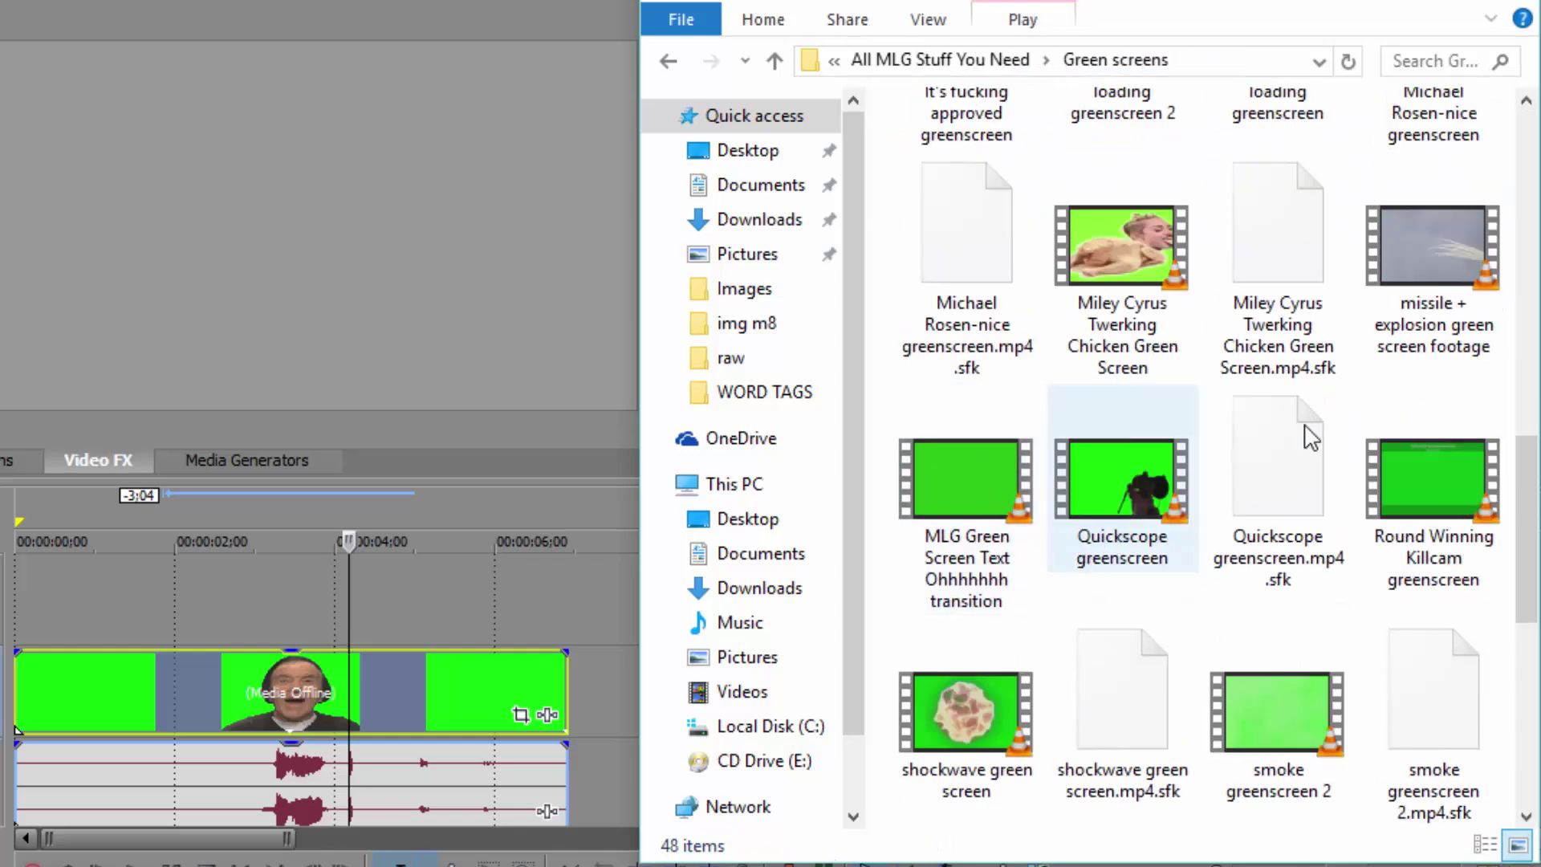
scroll(1324, 393, "up", 3)
scroll(1424, 457, "down", 3)
left_click_drag(1435, 491, 246, 584)
left_click(248, 584)
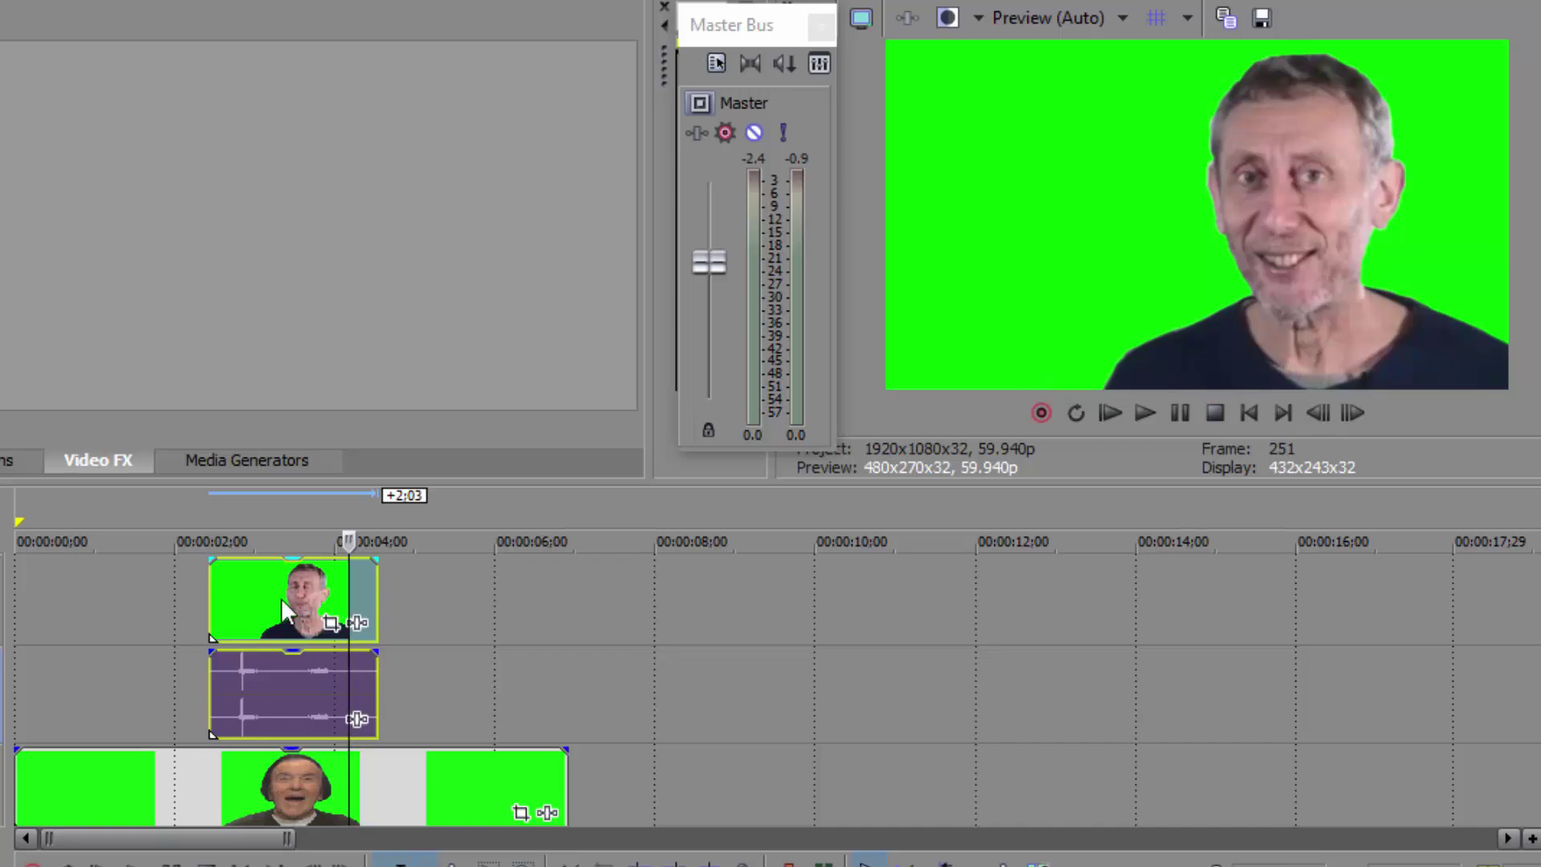
Split the 'nice' clip and its audio at frame 219 and delete the leading pieces.
left_click(313, 601)
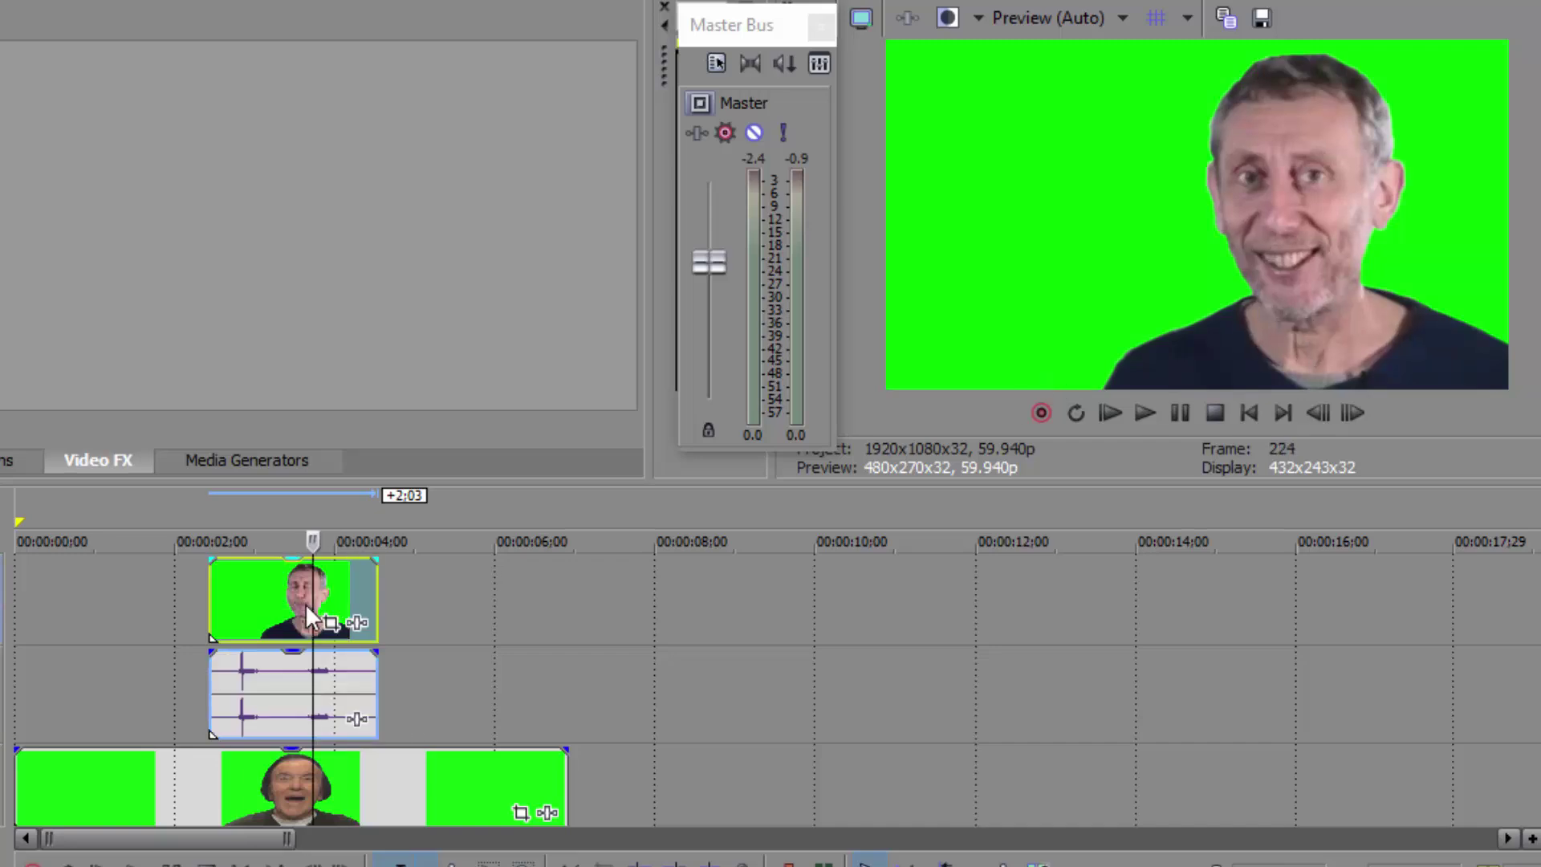
left_click(1145, 412)
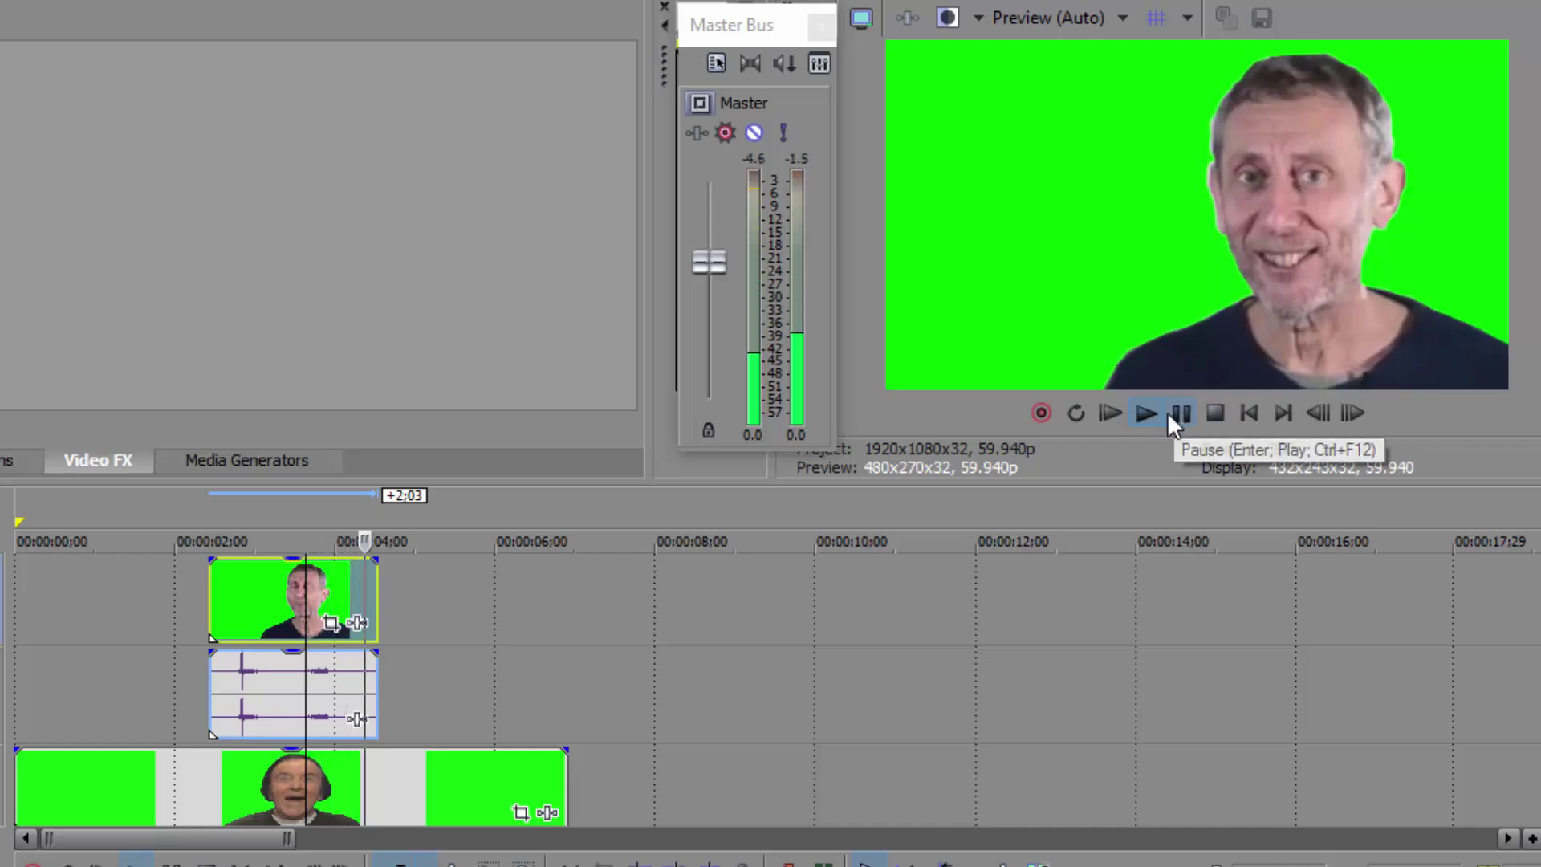
left_click(1179, 413)
left_click(308, 610)
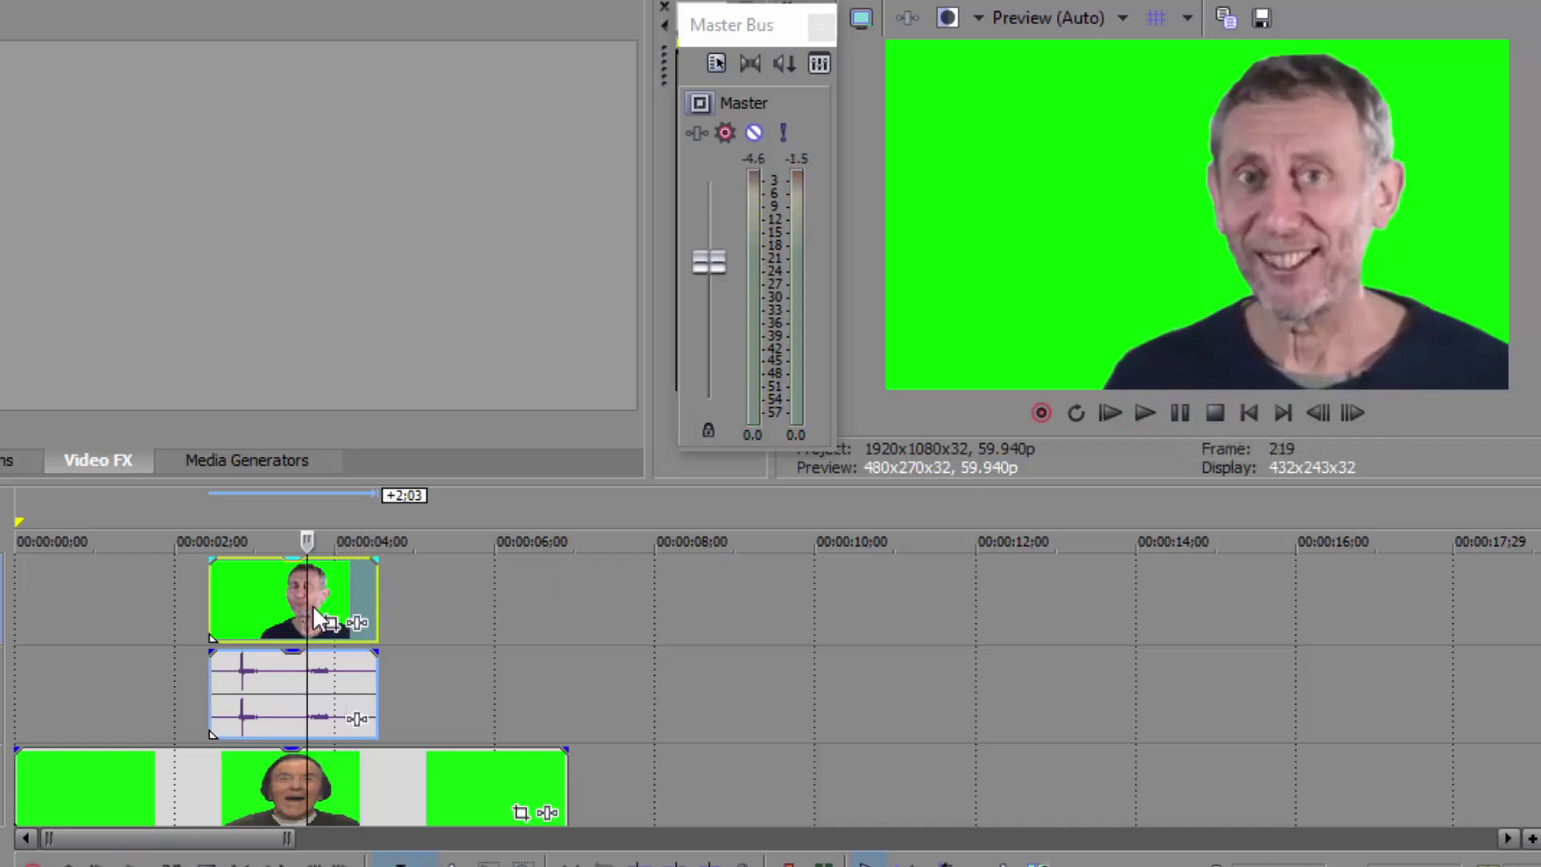
key("s")
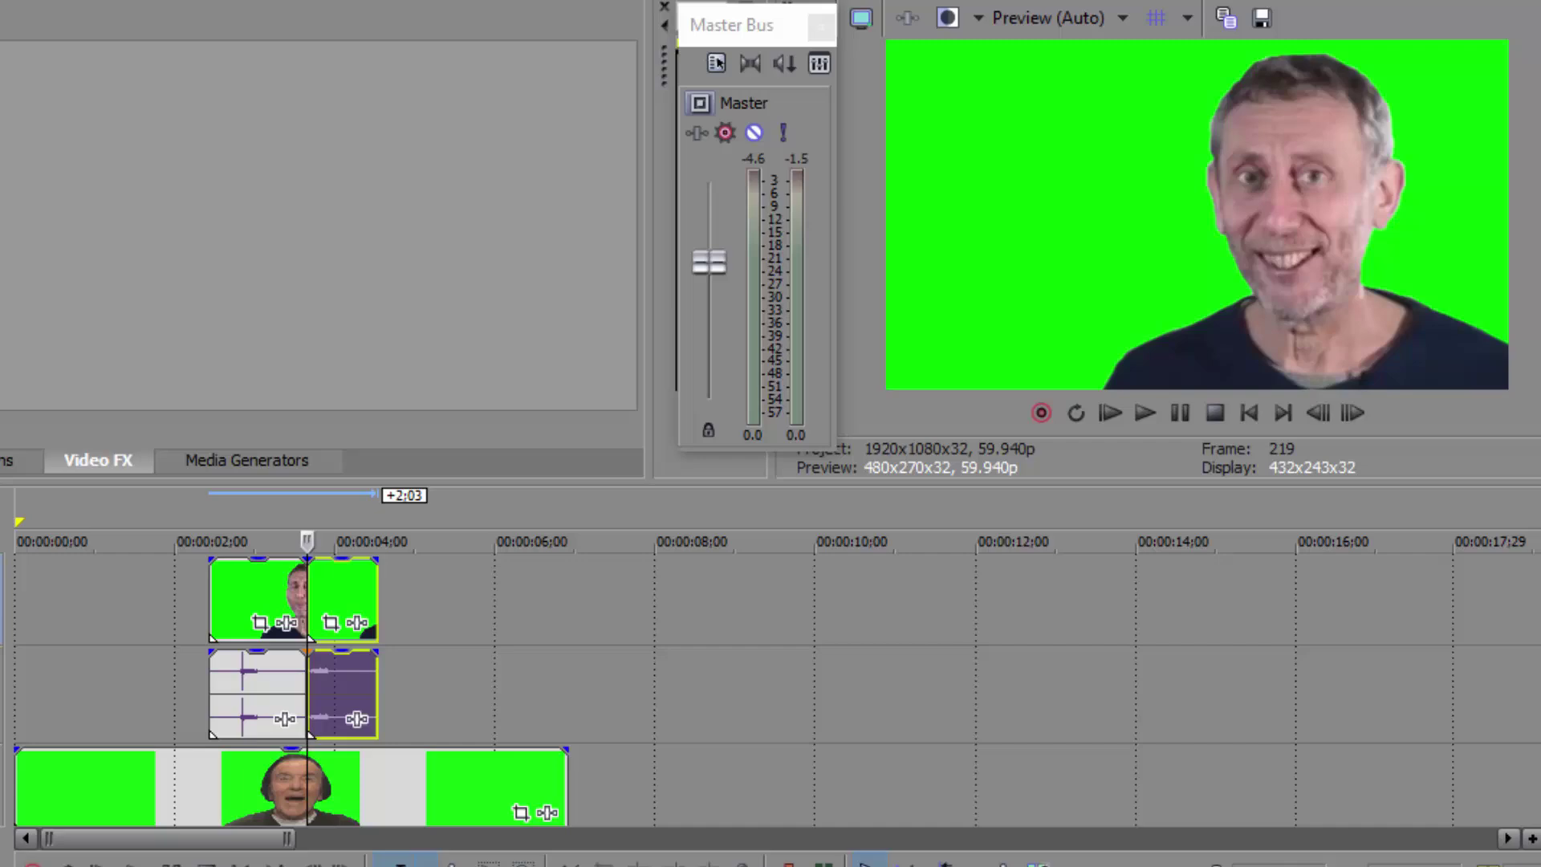
left_click(277, 575)
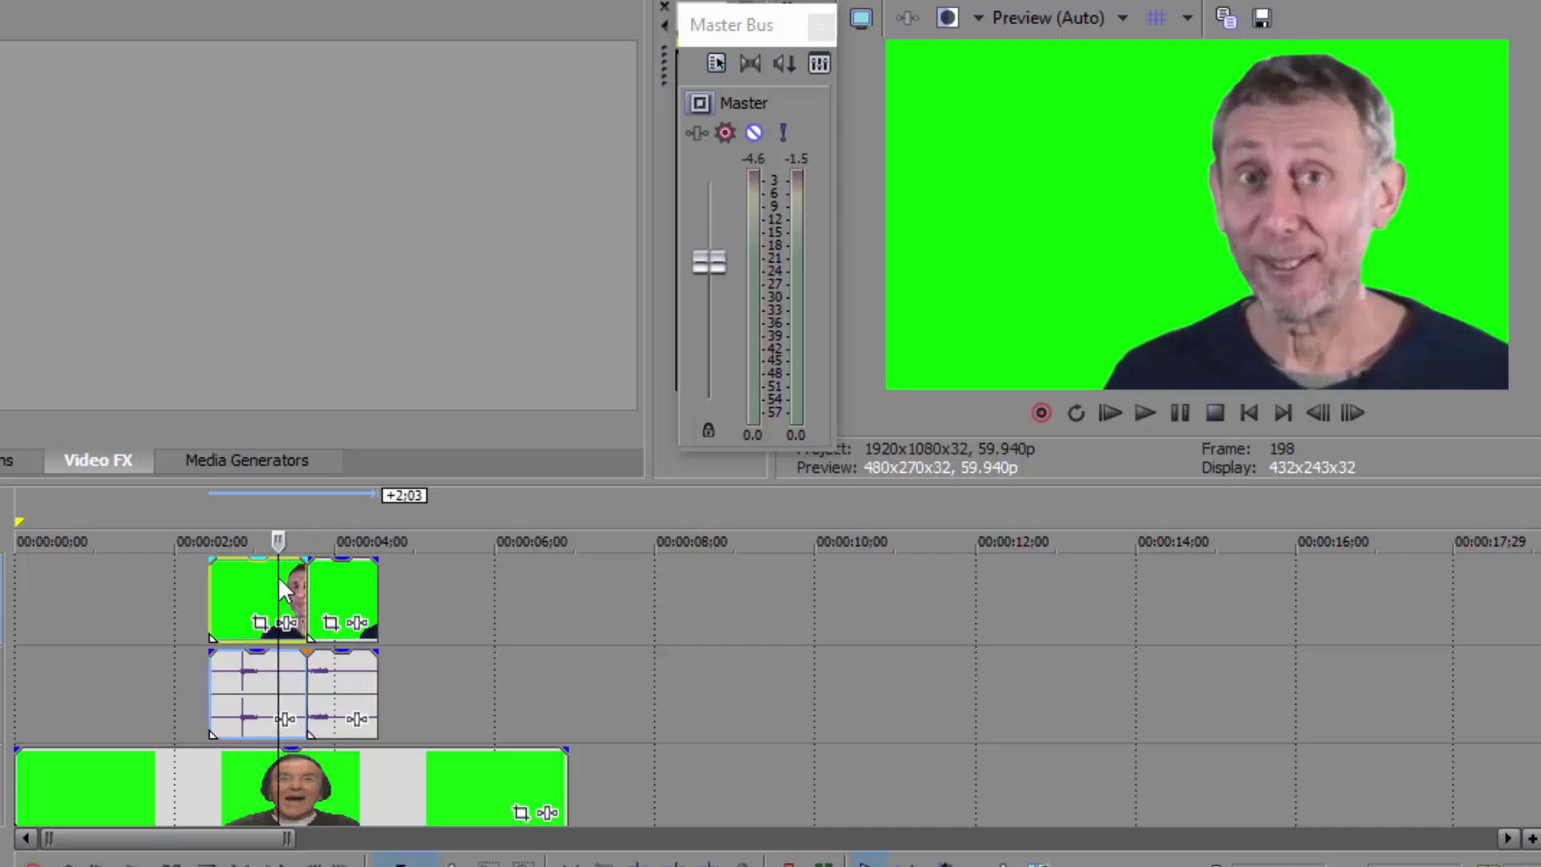
key("Delete")
left_click(309, 586)
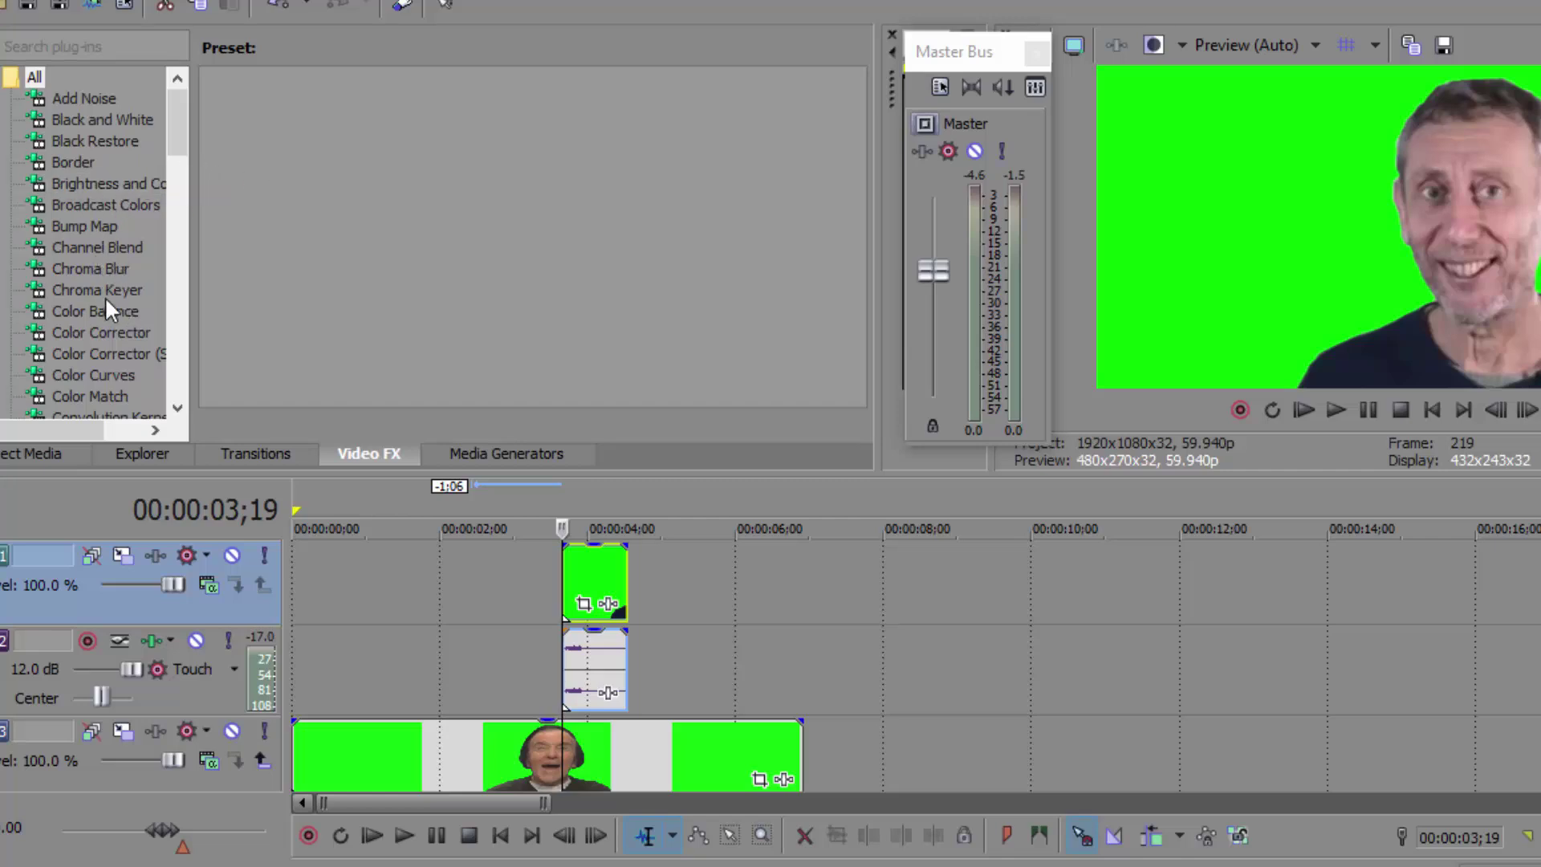
Apply the default Chroma Keyer to the 'nice' clip with the sampled green (120, 1.0, 1.0) as key colour.
left_click(107, 294)
left_click_drag(276, 136, 587, 572)
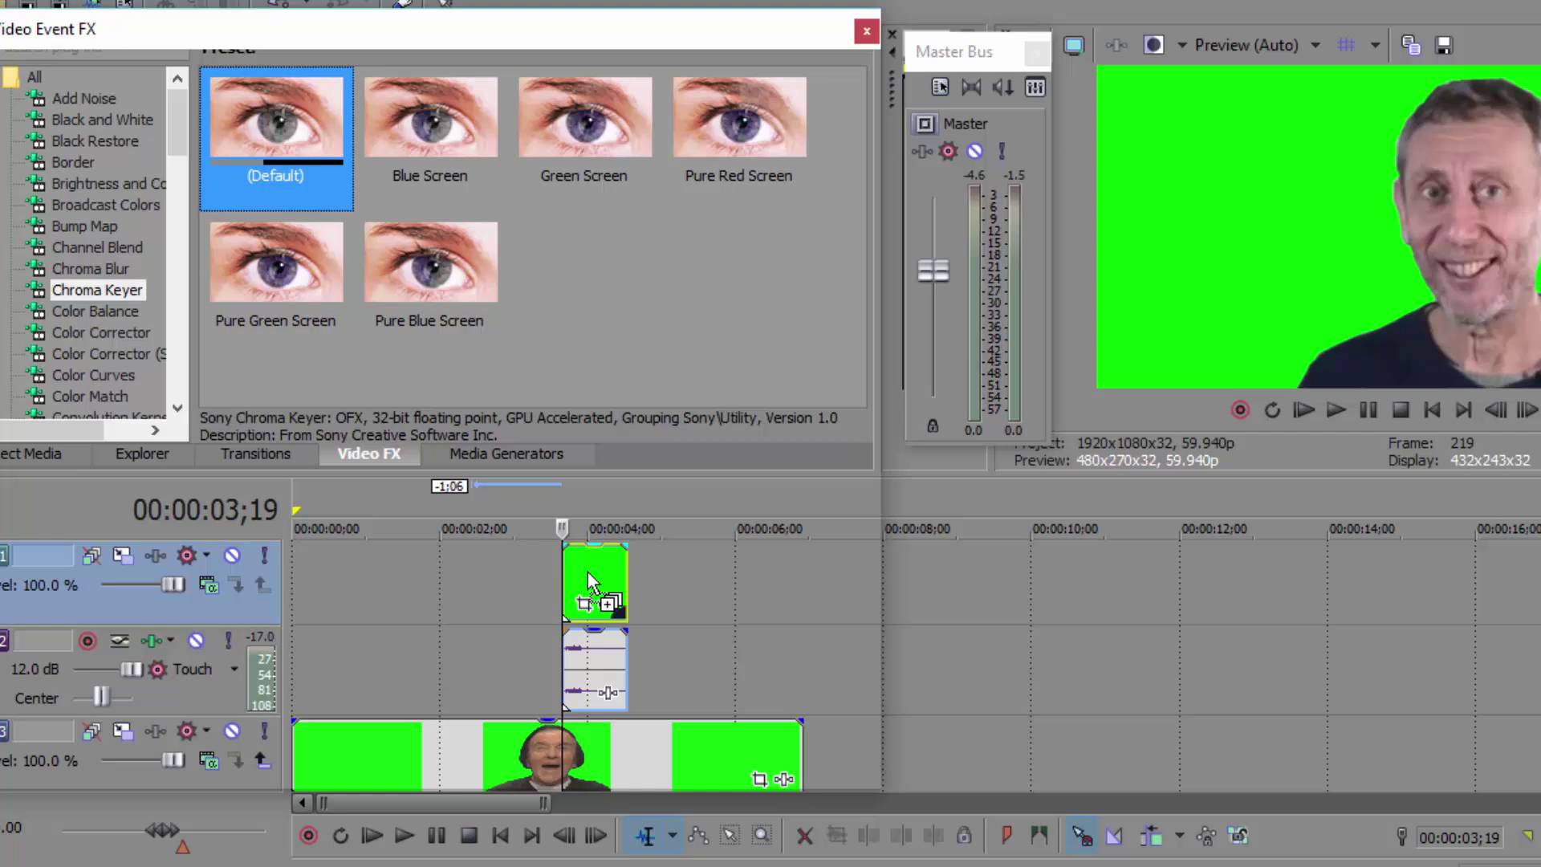
left_click(273, 226)
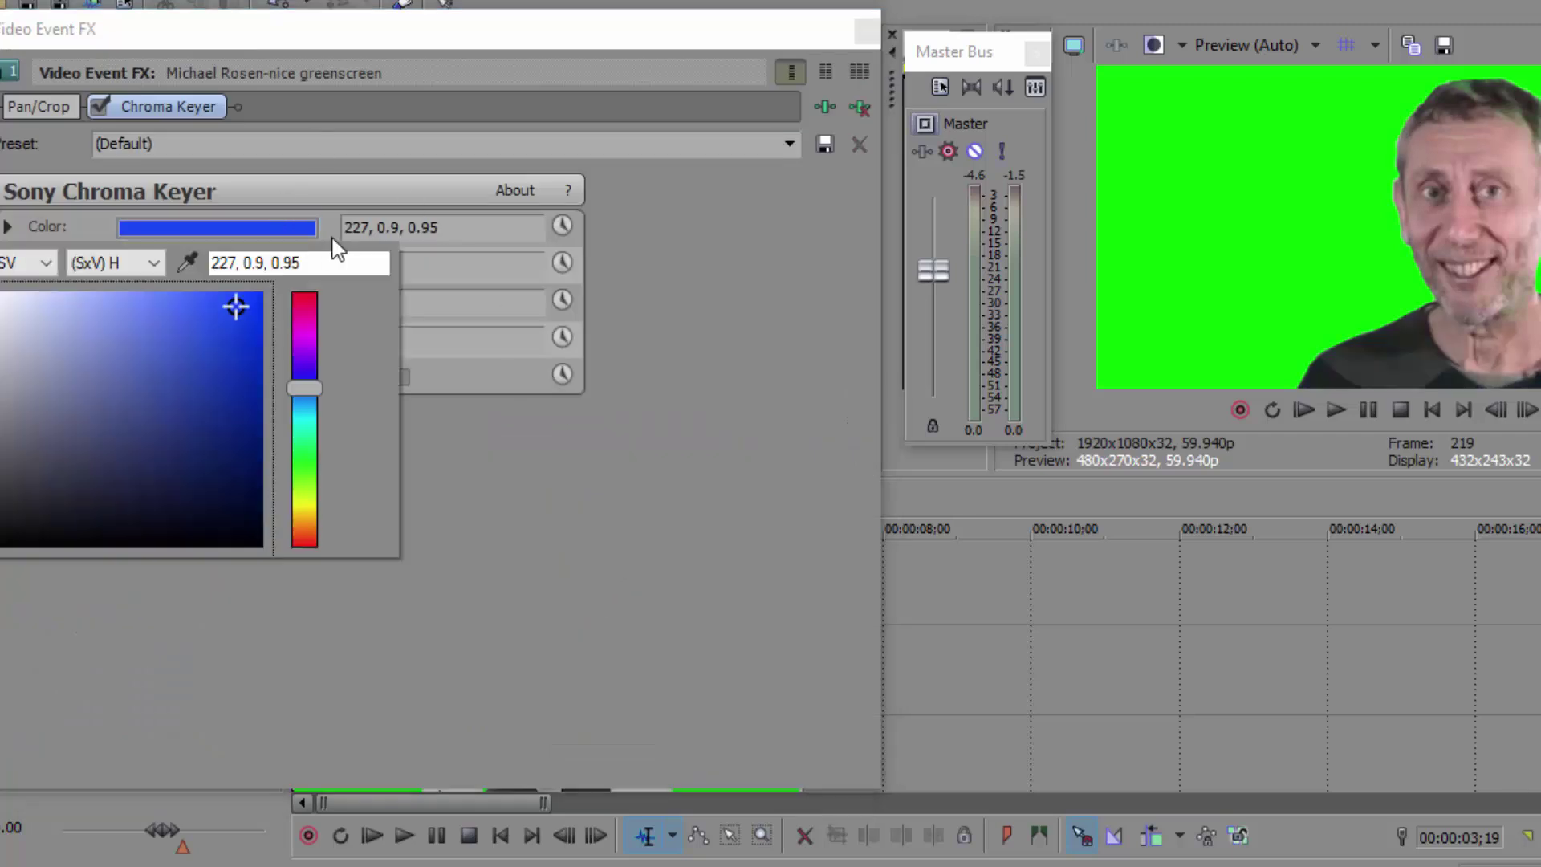
left_click(187, 262)
left_click(1164, 183)
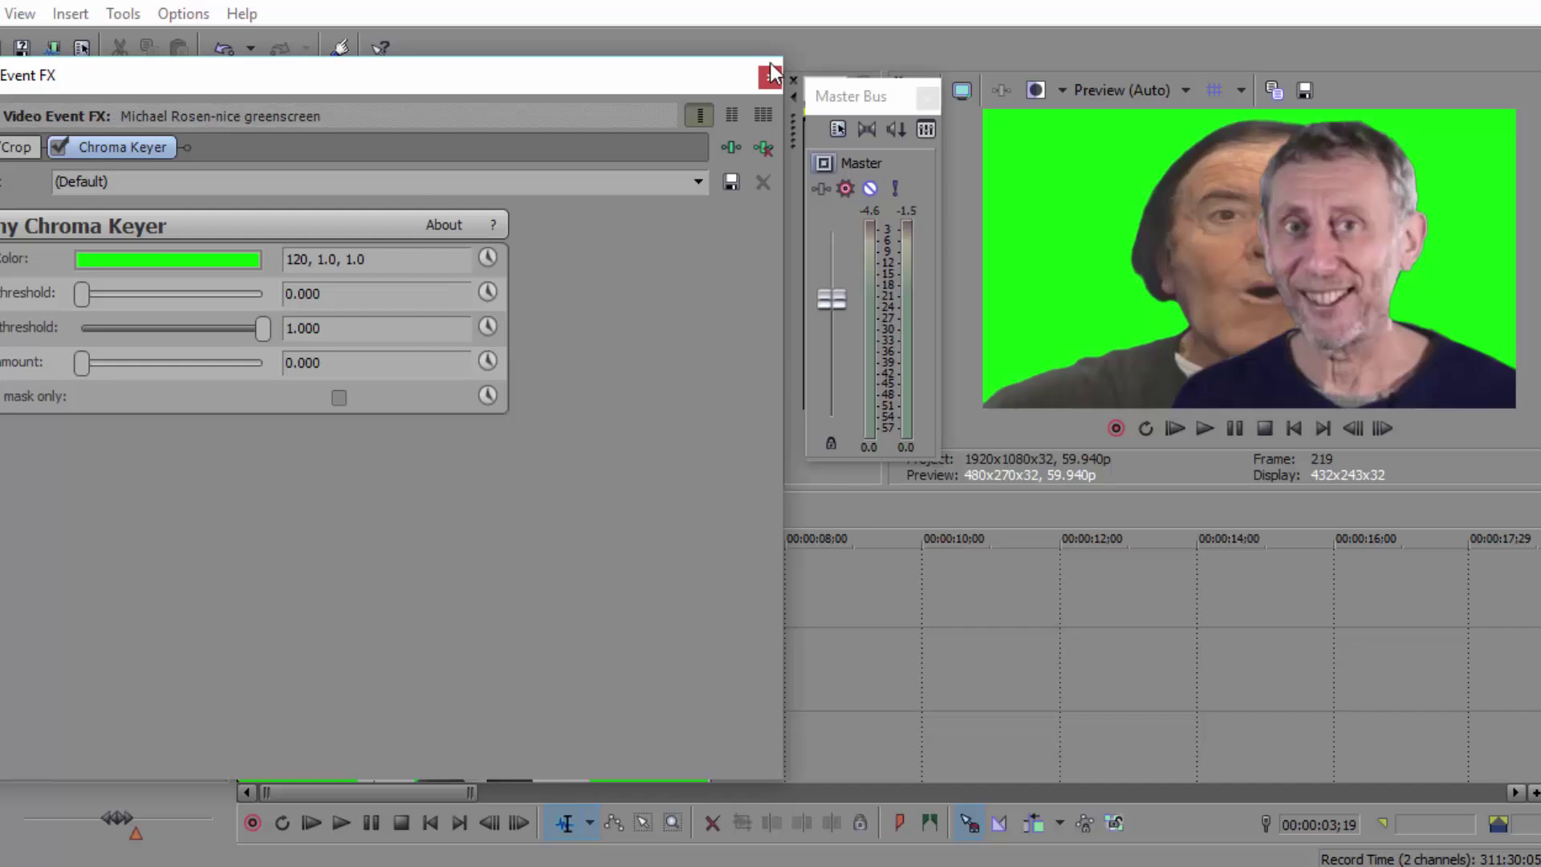
left_click(771, 76)
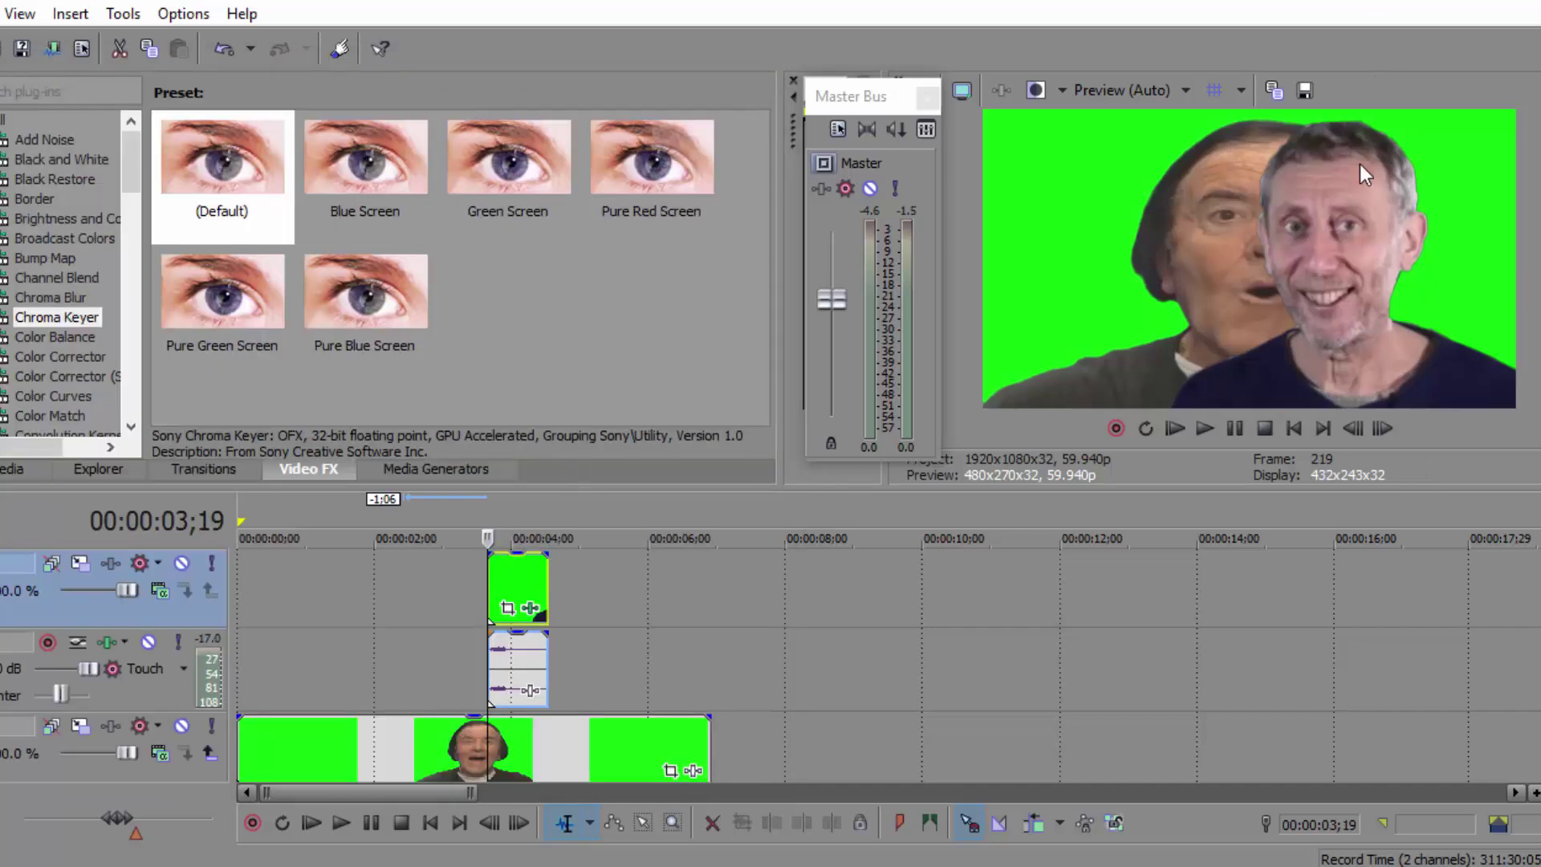
Rotate the 'nice' clip's Pan/Crop frame to 188.8° so it appears upside down.
left_click(508, 610)
right_click(617, 425)
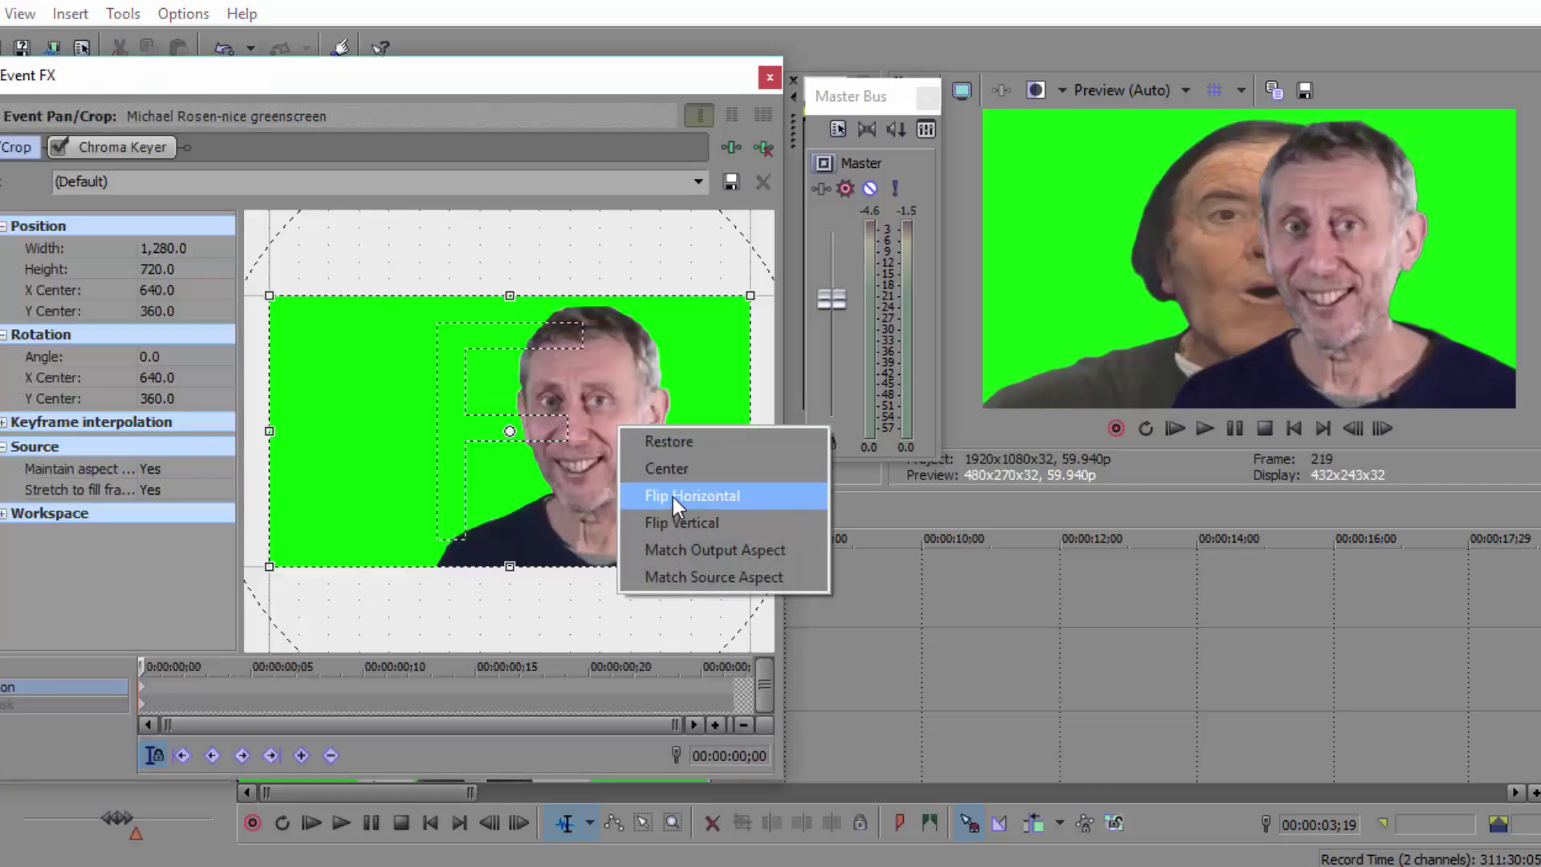
left_click(595, 231)
left_click_drag(612, 227, 403, 663)
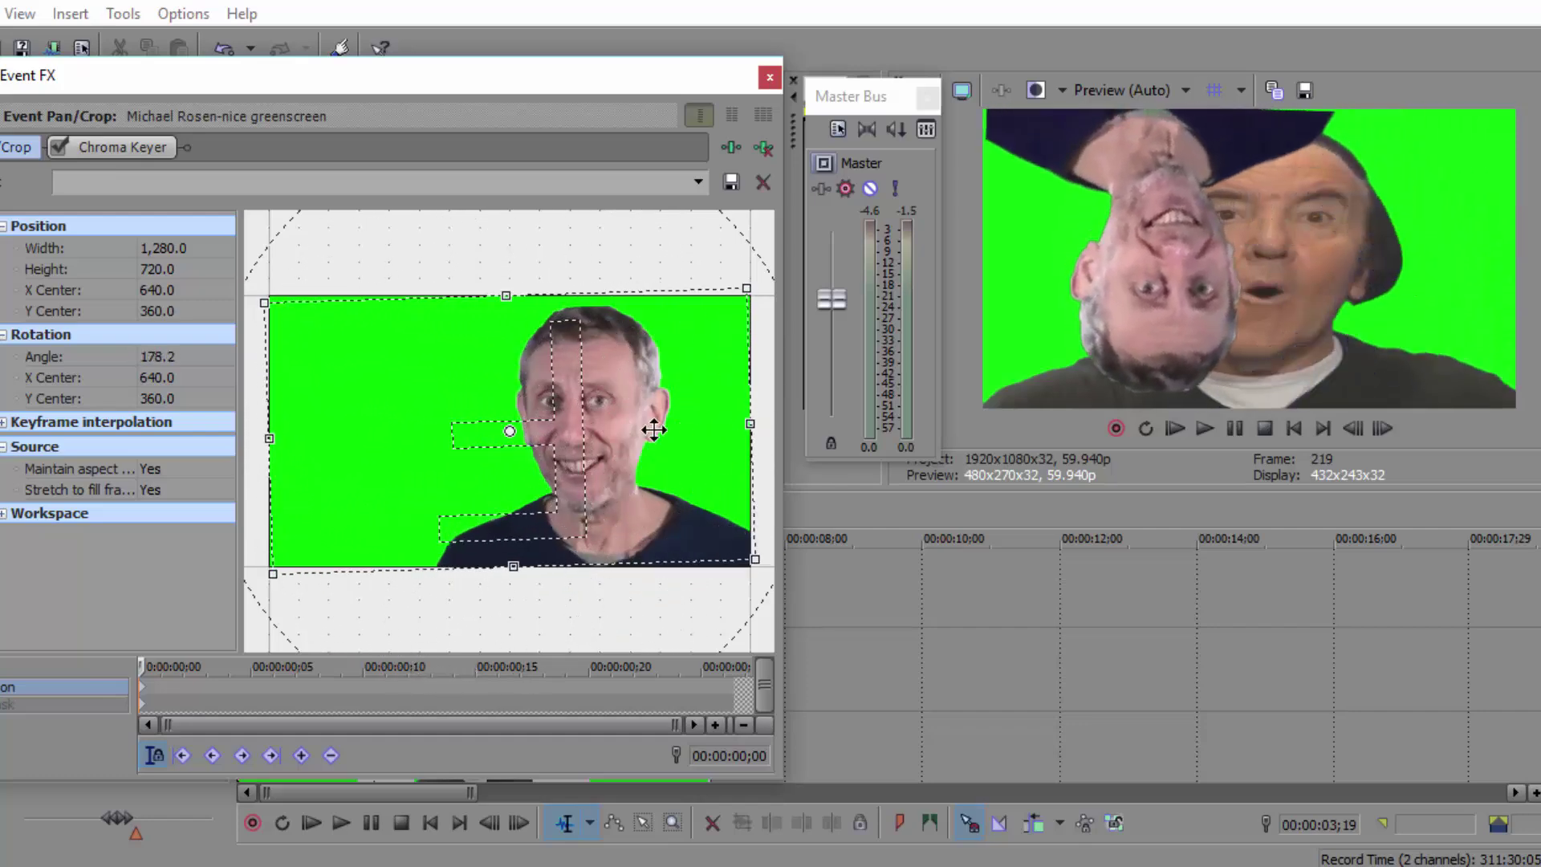
left_click_drag(687, 213, 737, 234)
Keyframe the upside-down clip from off-frame above at 0;00 down into view at 0;09.
left_click_drag(660, 432, 654, 149)
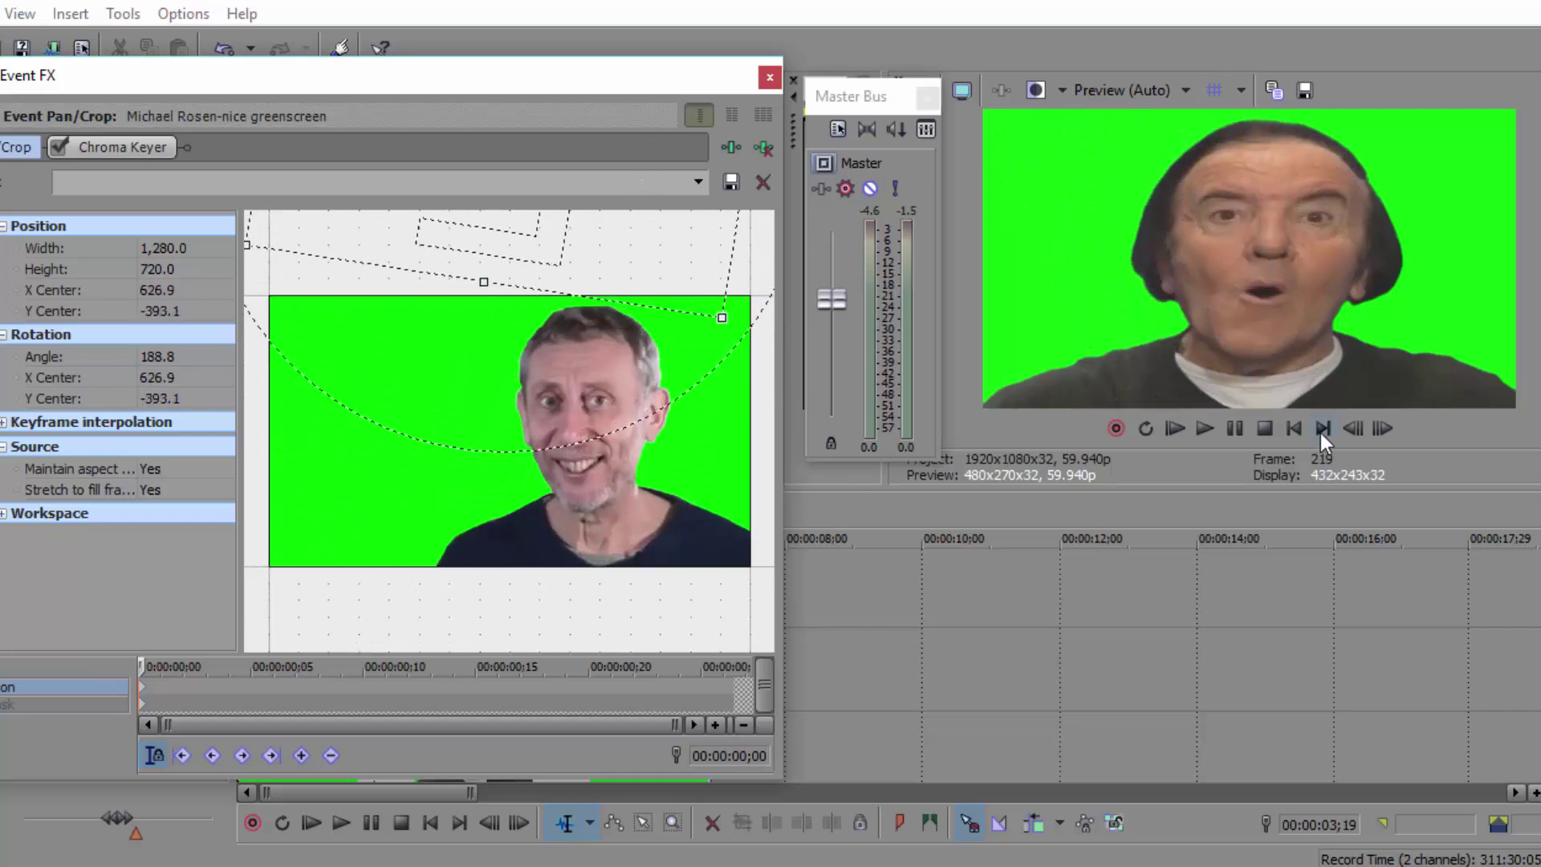
left_click(1382, 428)
left_click(1382, 428)
left_click(1382, 428)
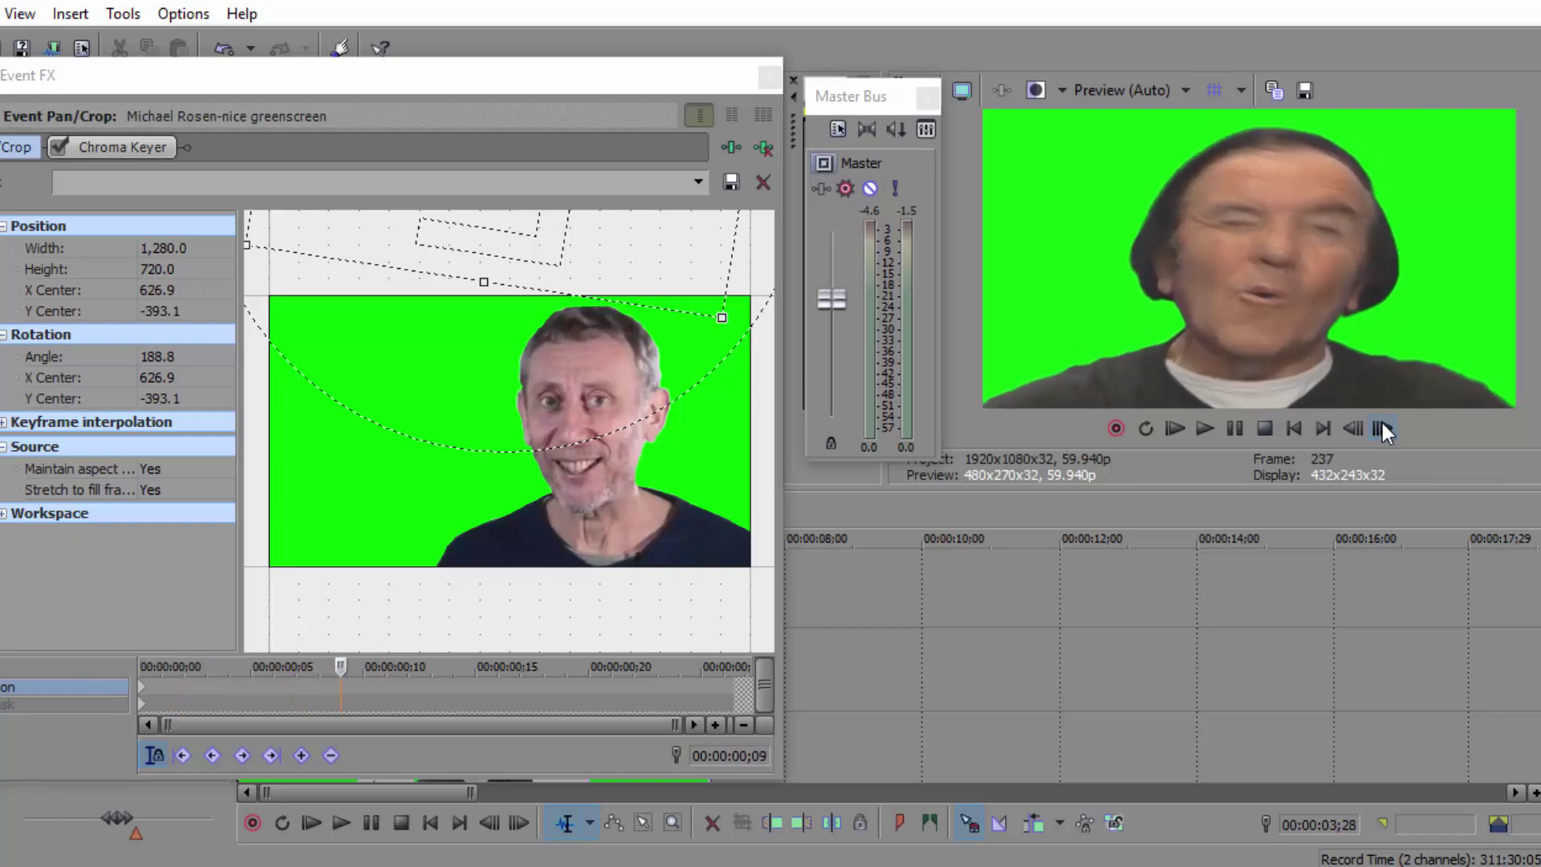
left_click_drag(664, 289, 675, 507)
left_click(769, 77)
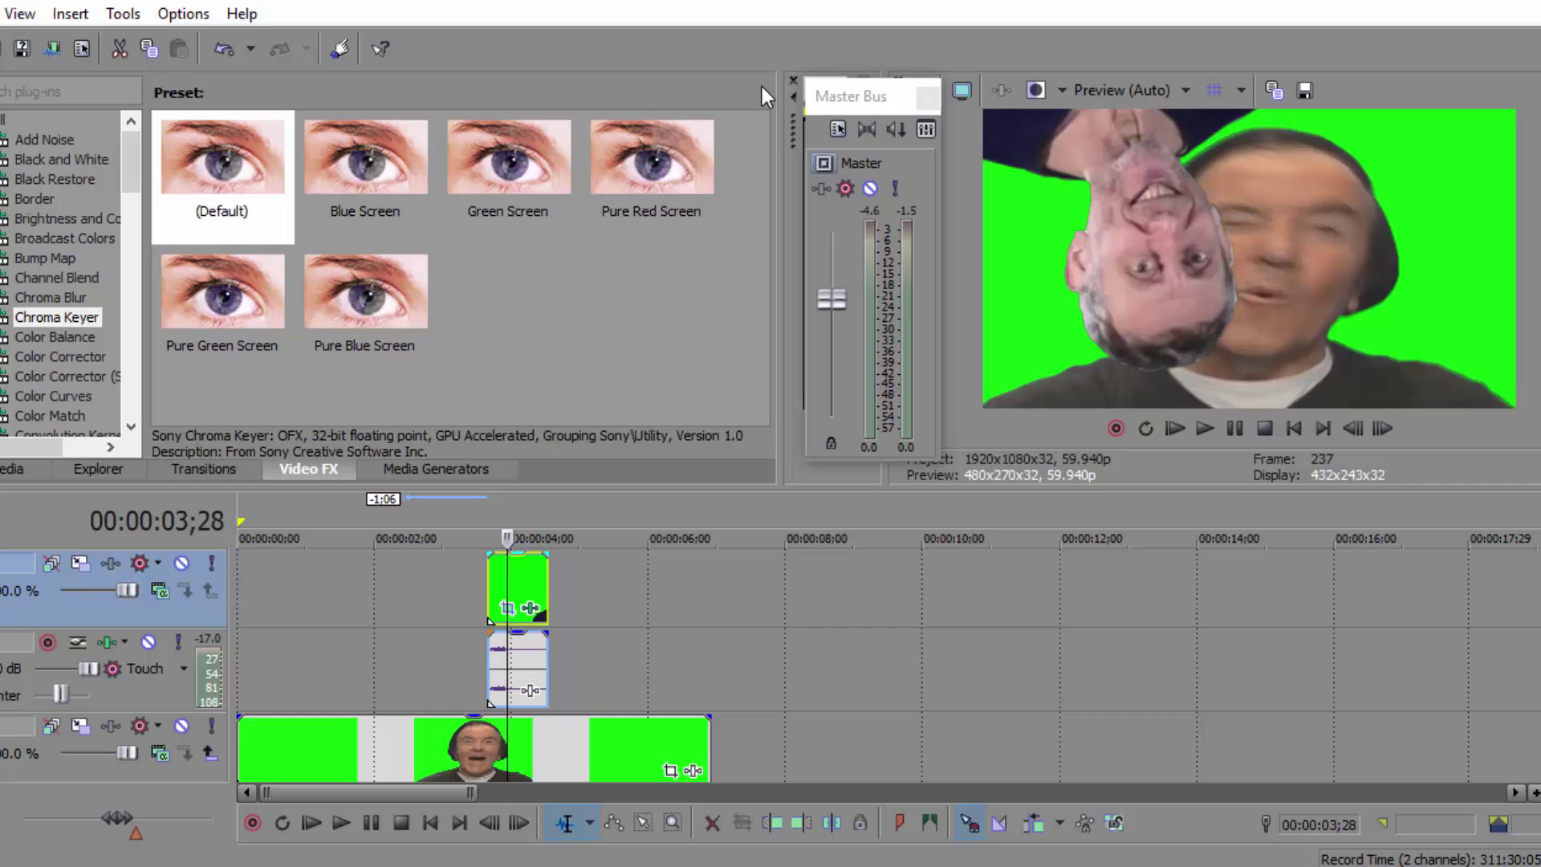
Extend the 'nice' clip's start ten frames earlier to about 00:00:03;09.
left_click(491, 582)
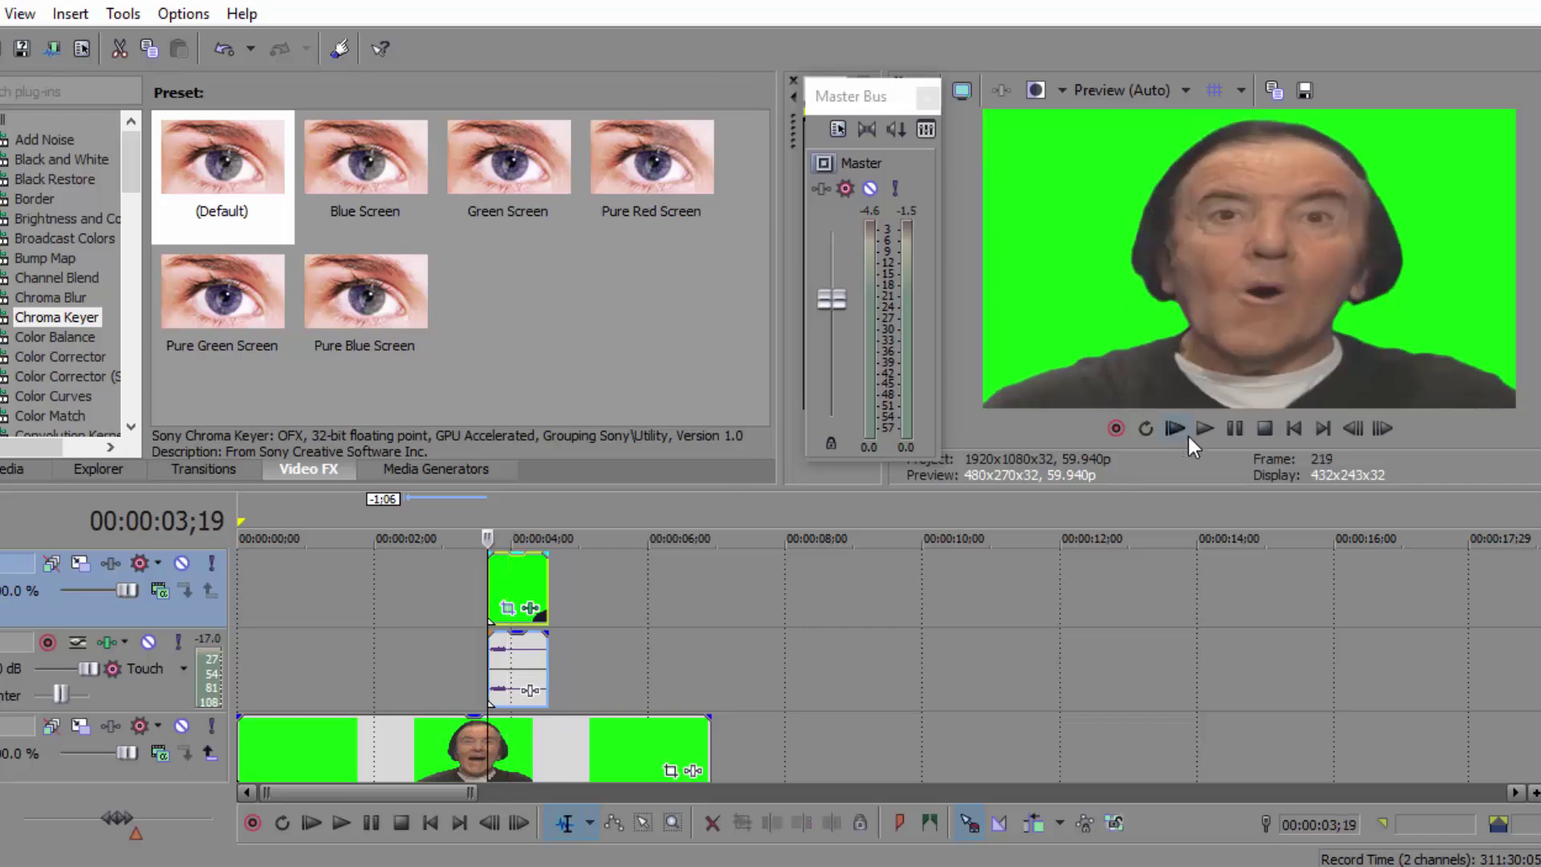
scroll(807, 619, "up", 4)
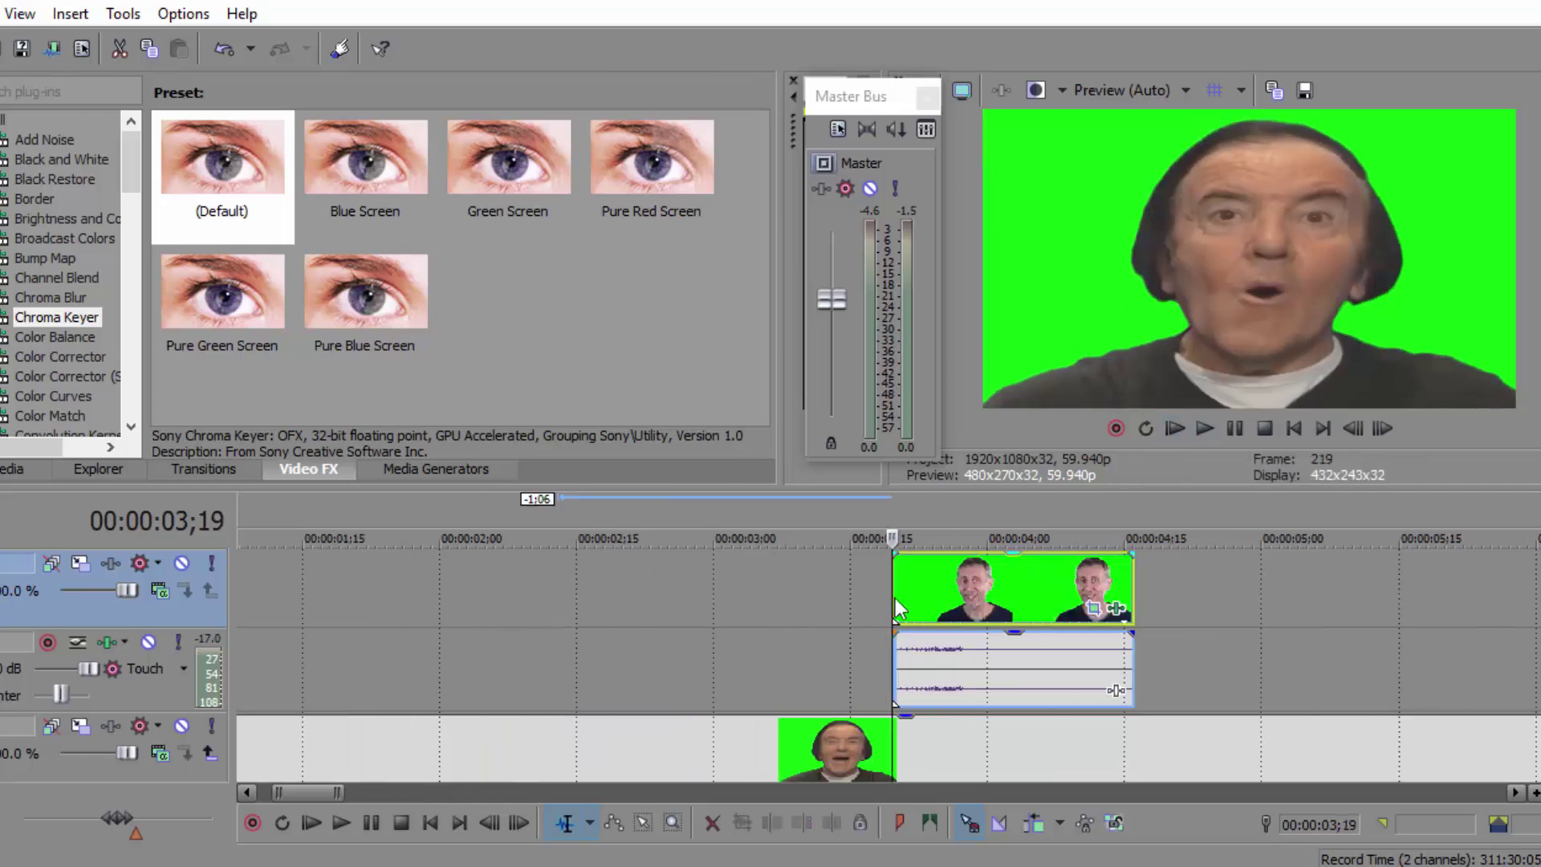
left_click_drag(894, 598, 800, 600)
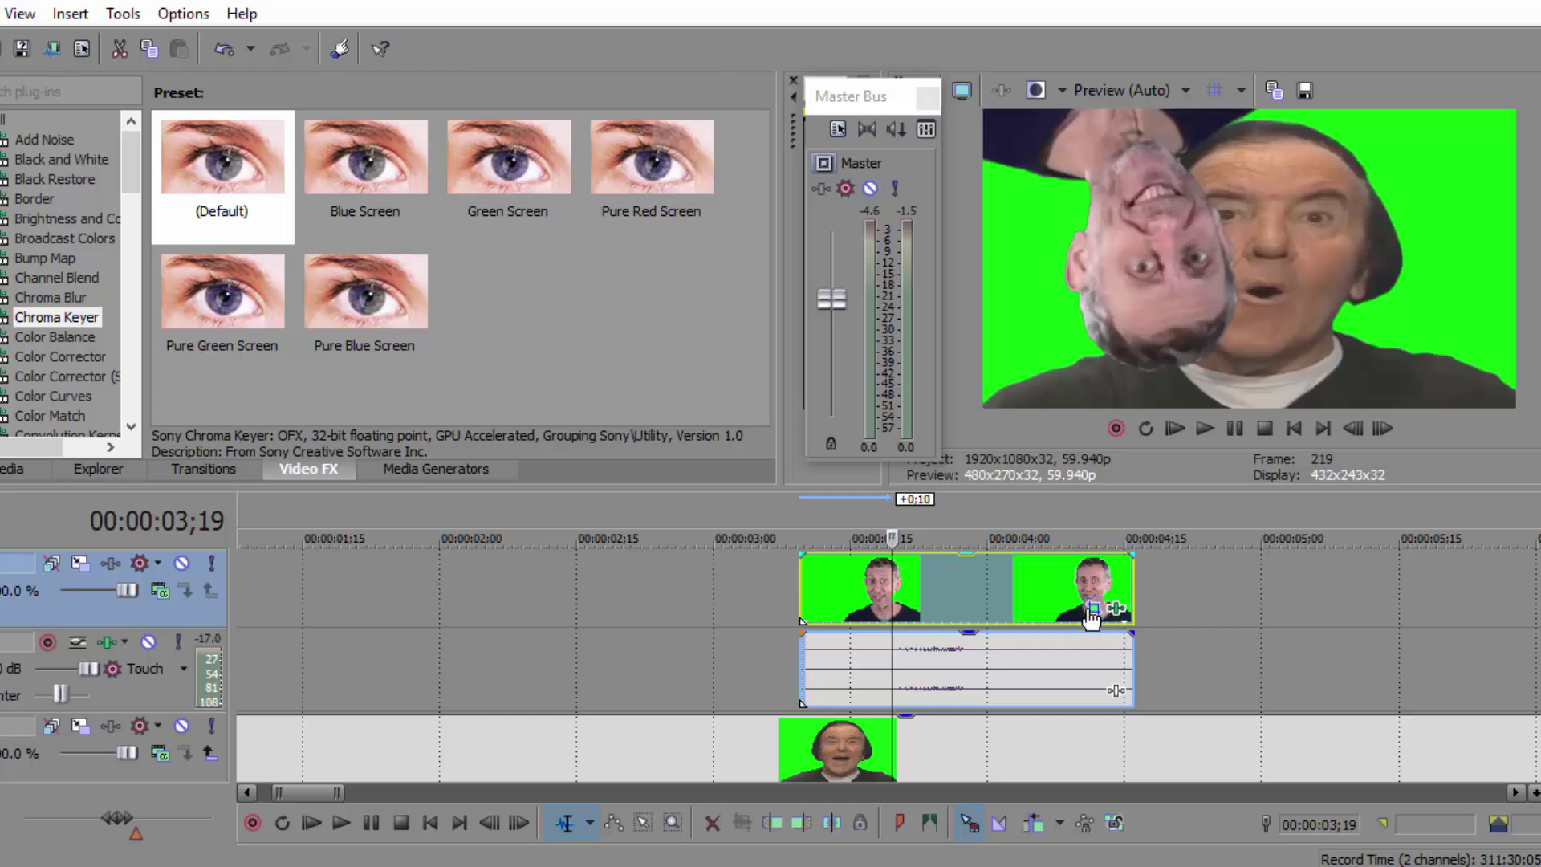
Check the Pan/Crop keyframes at 0;00 and 0;09, then loop and play the clip's region.
left_click(1093, 609)
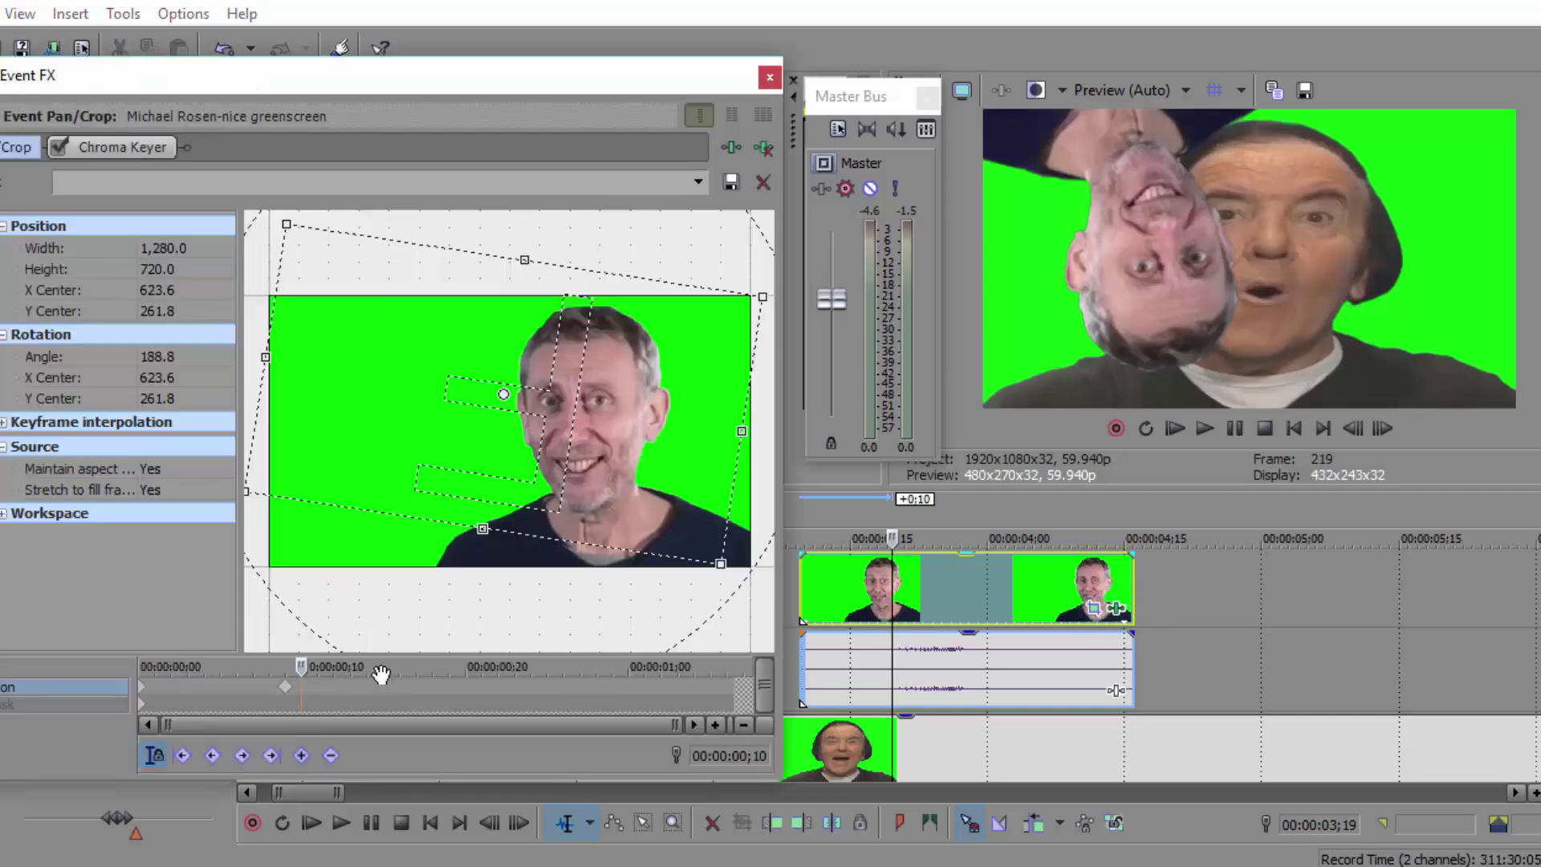
left_click(142, 695)
left_click(287, 695)
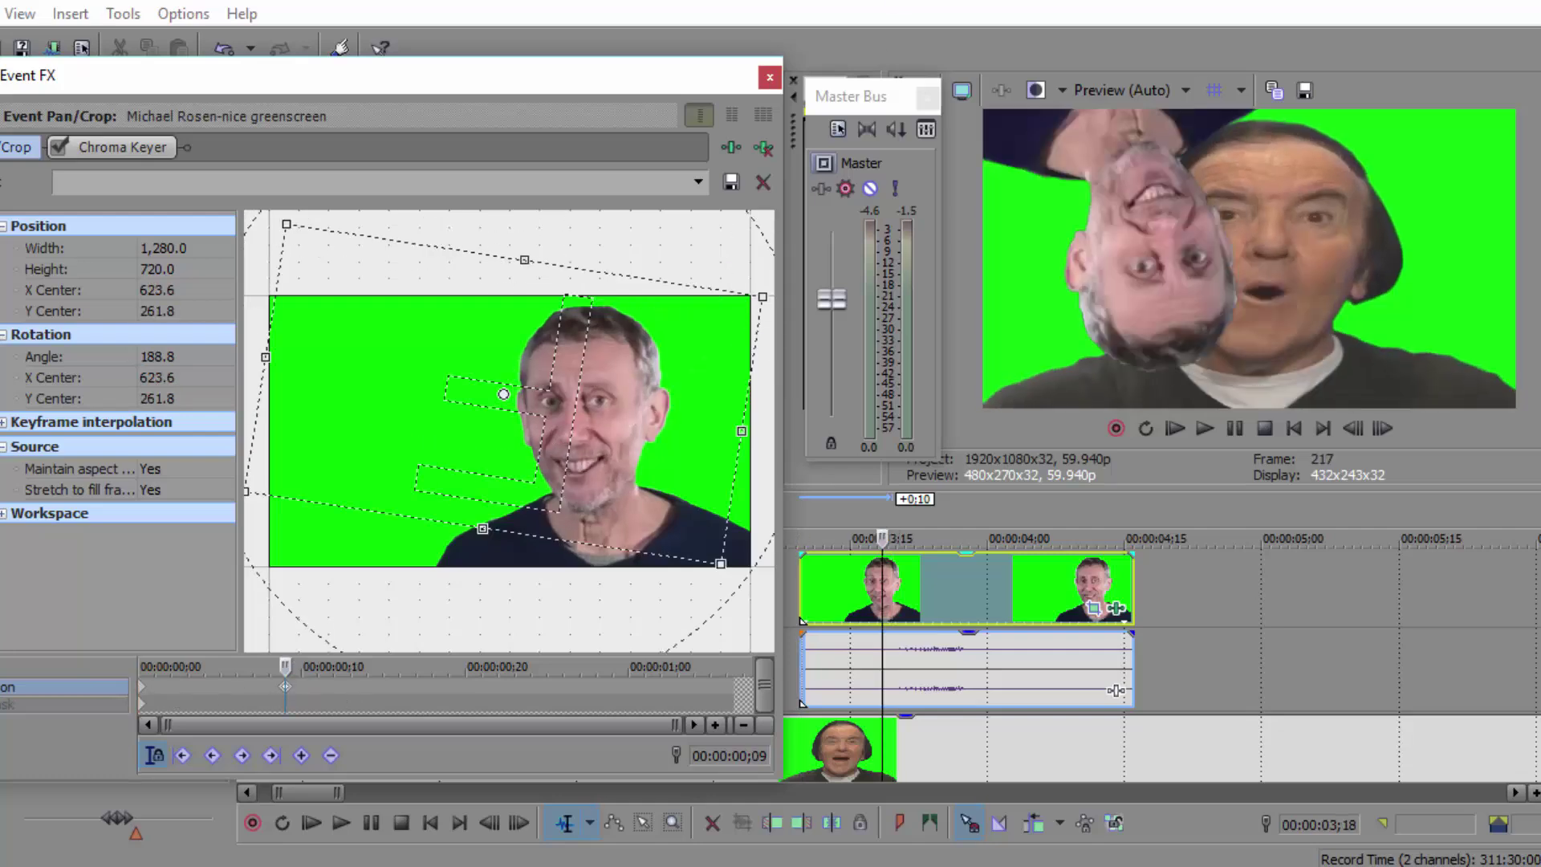
left_click(769, 78)
double_click(855, 600)
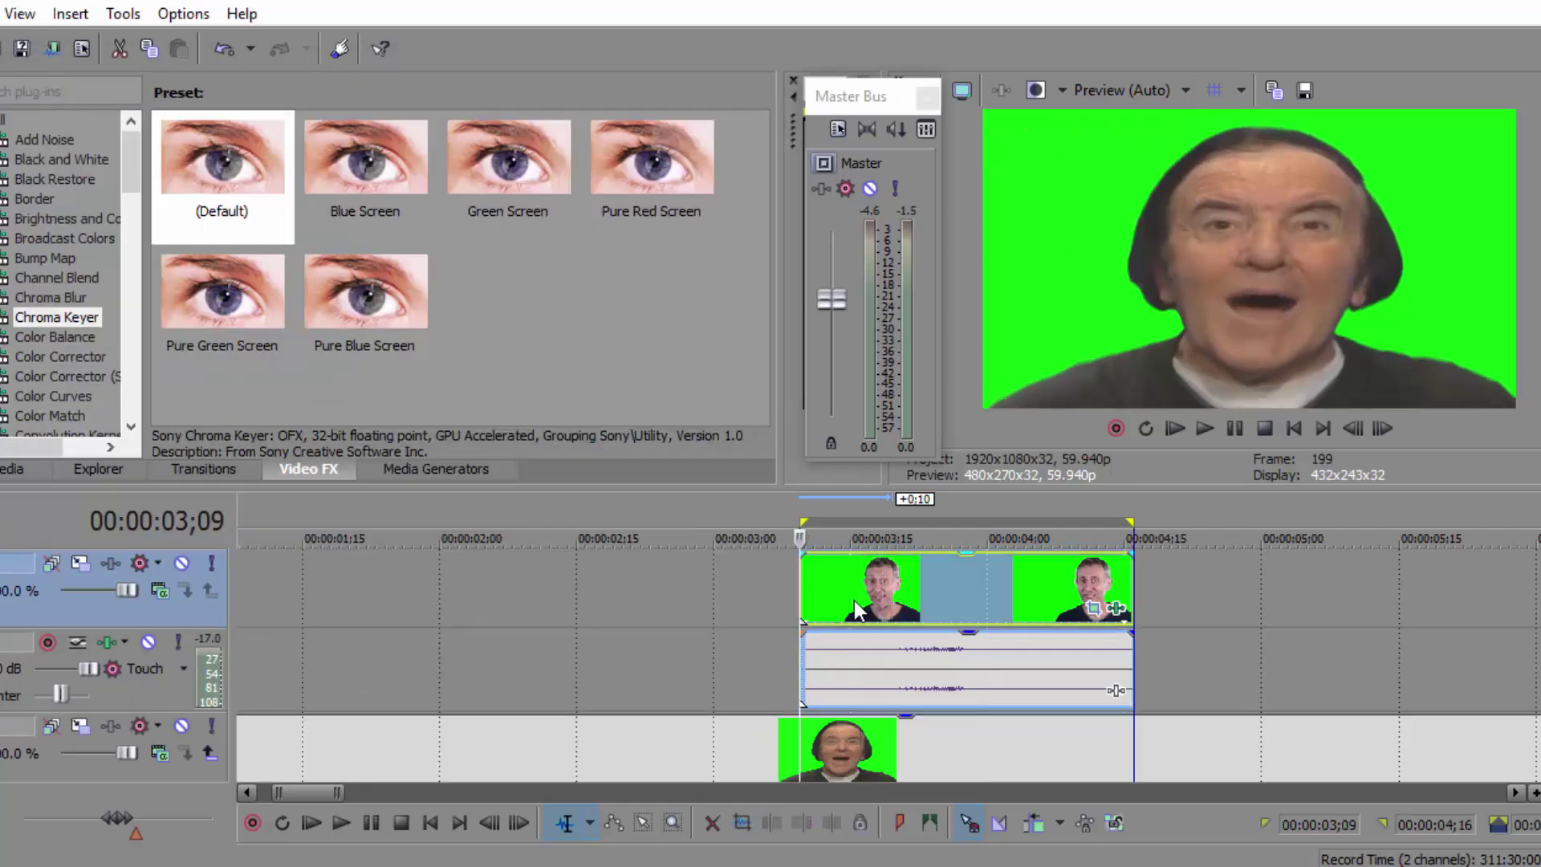
key("space")
key("space")
scroll(1145, 561, "down", 3)
left_click(1174, 427)
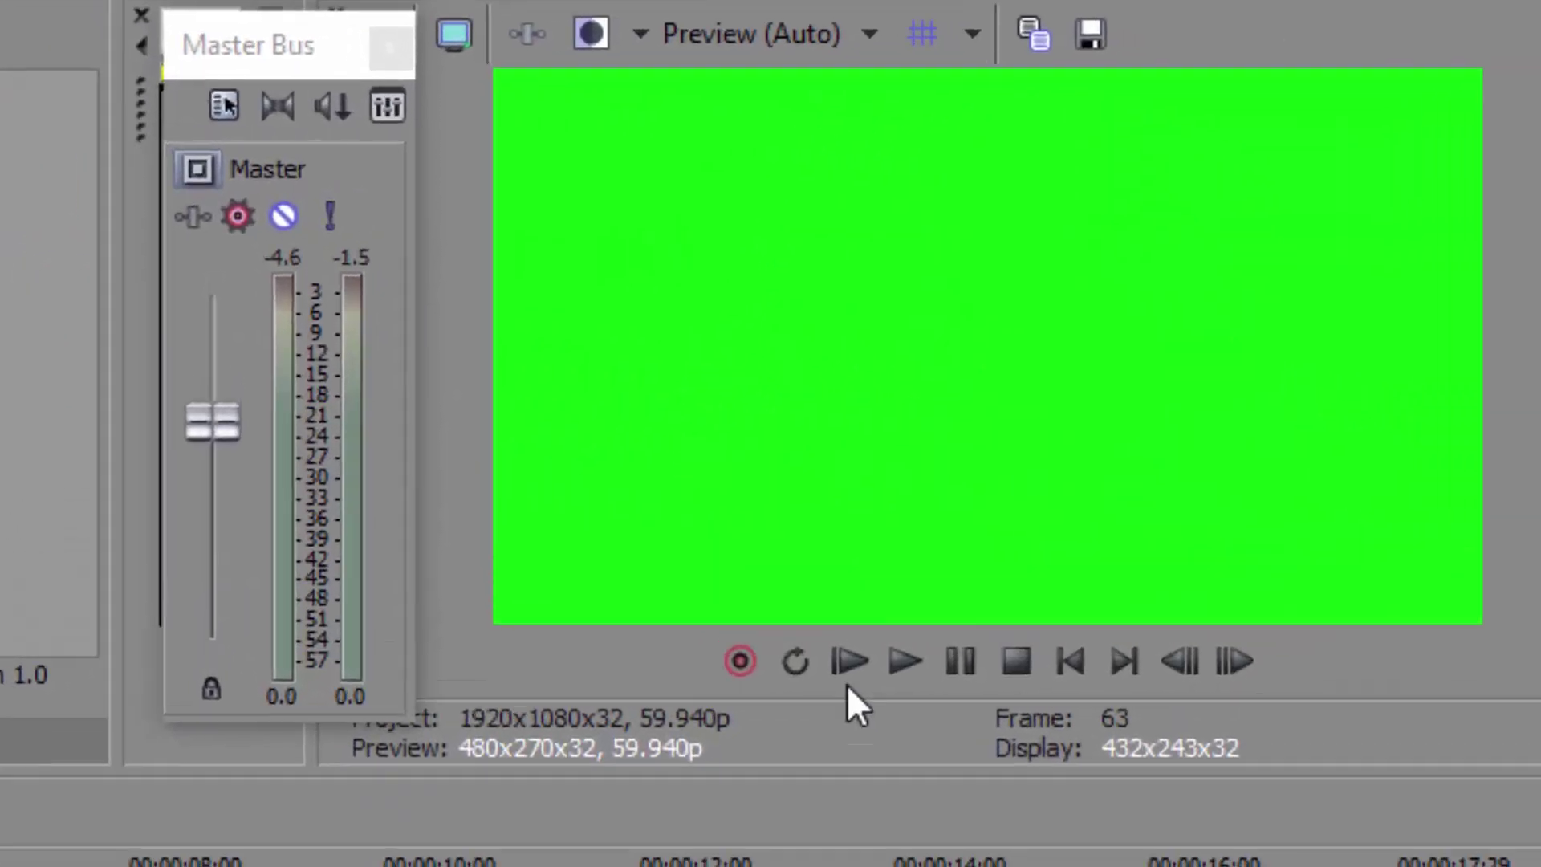
left_click(904, 661)
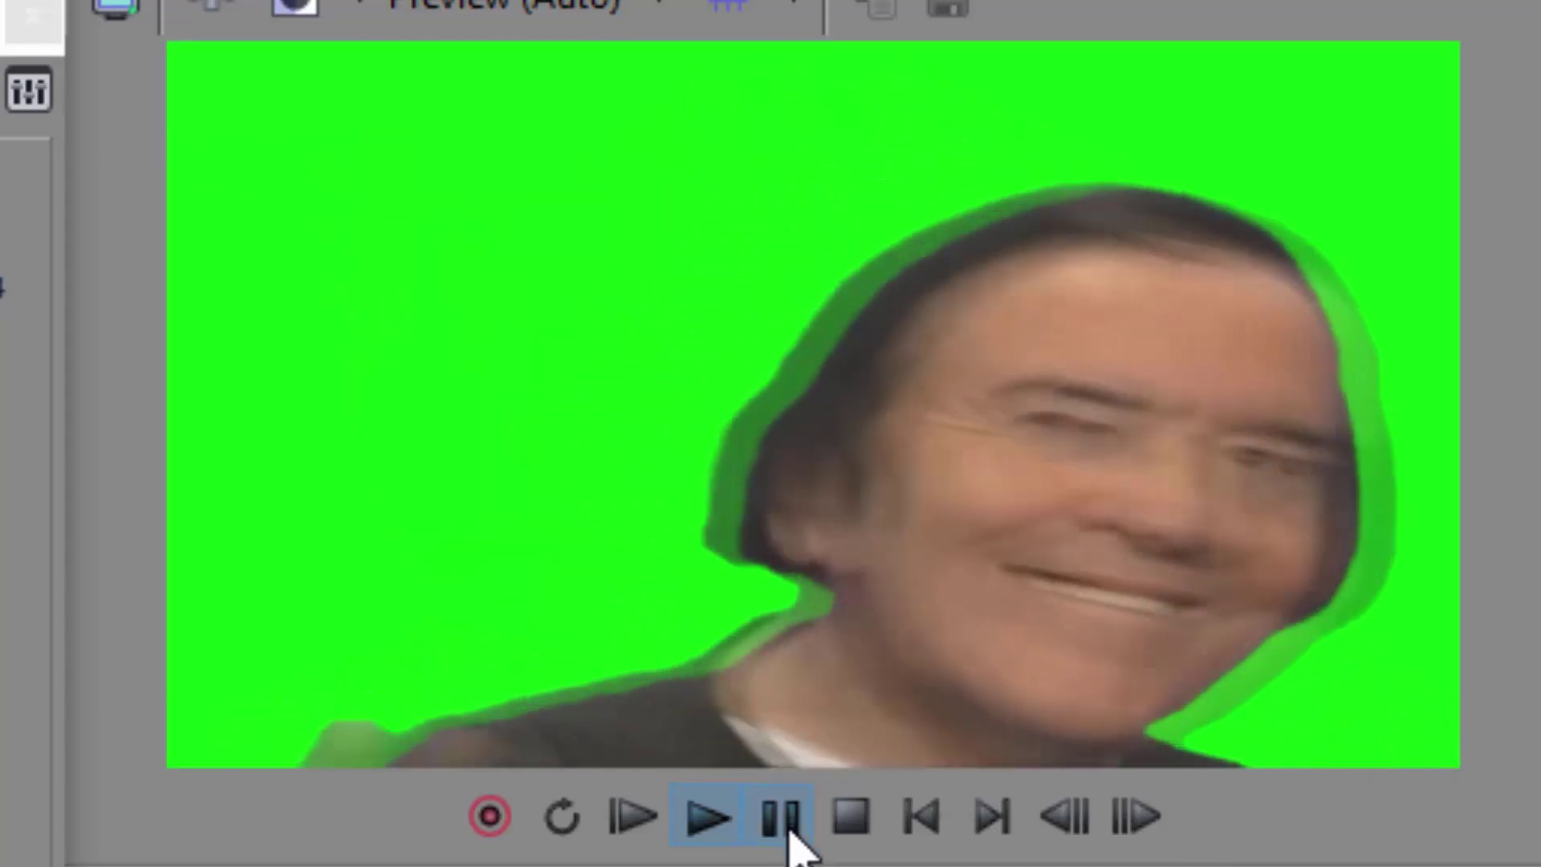
left_click(789, 833)
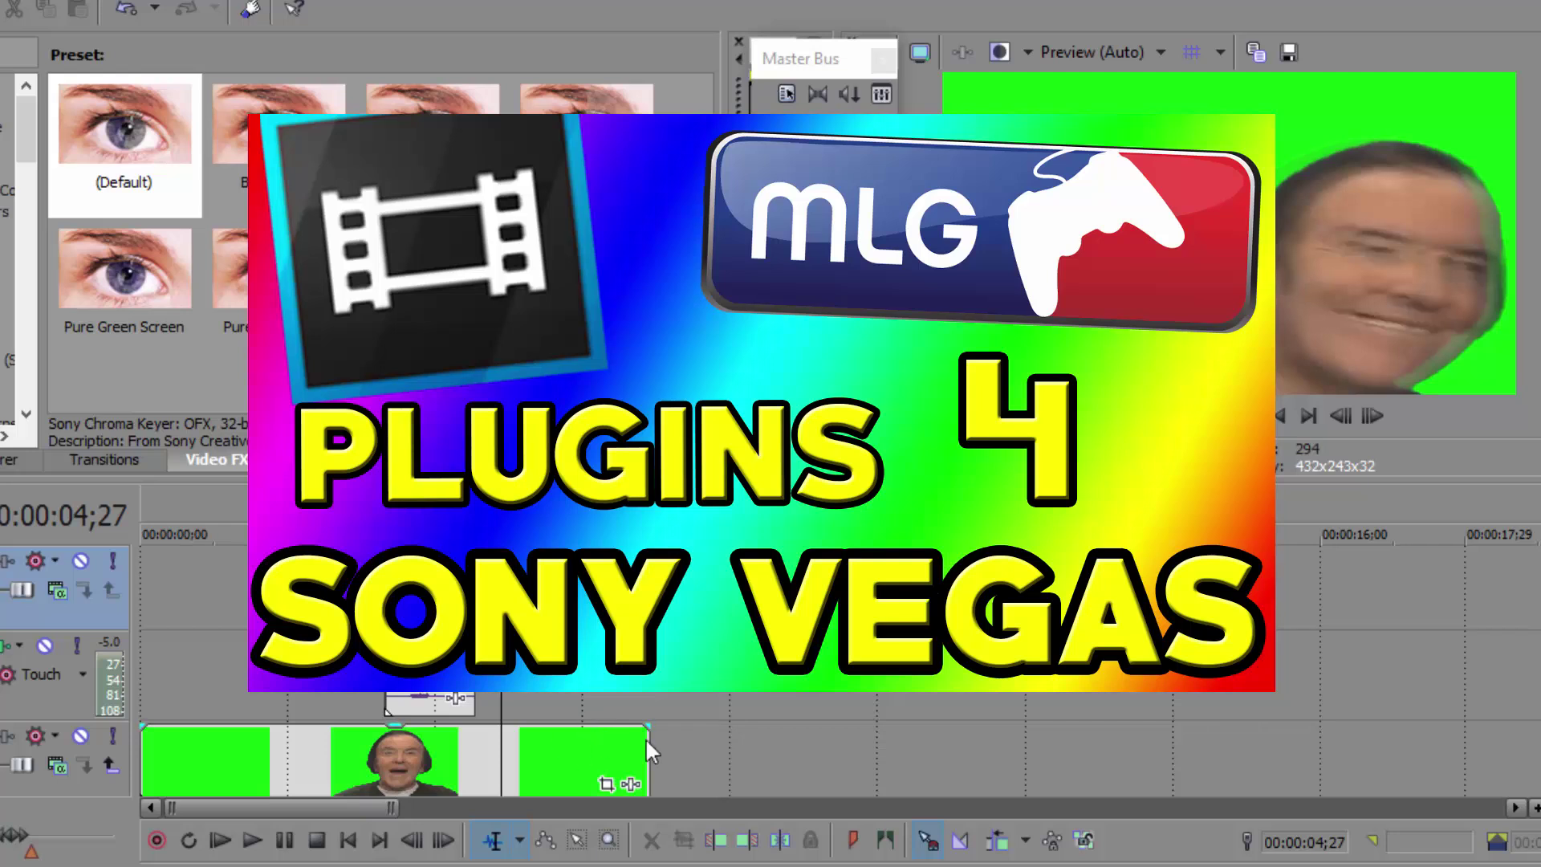
left_click(875, 834)
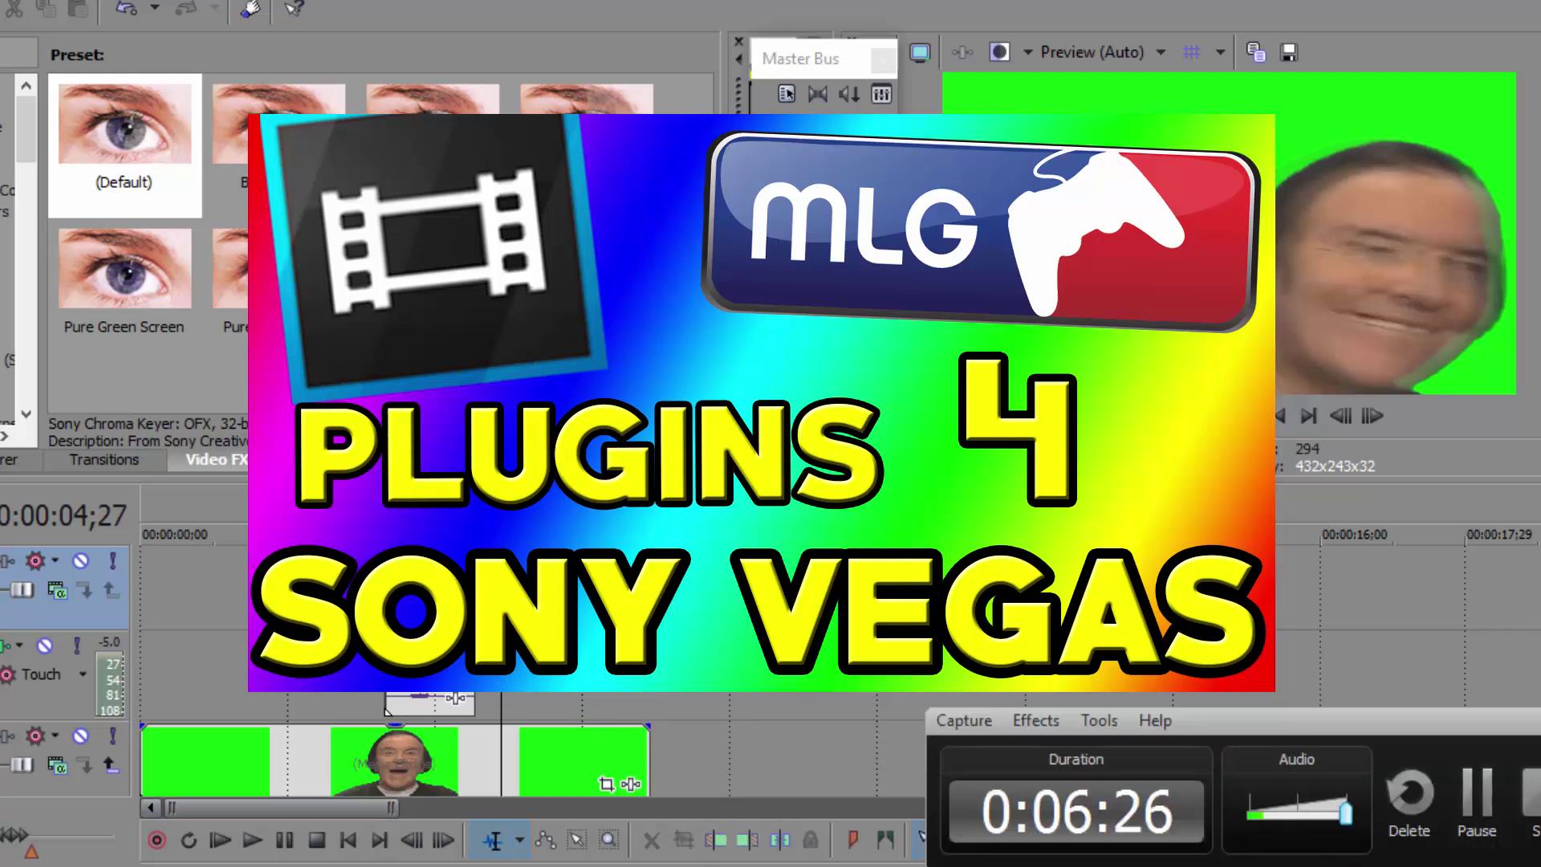